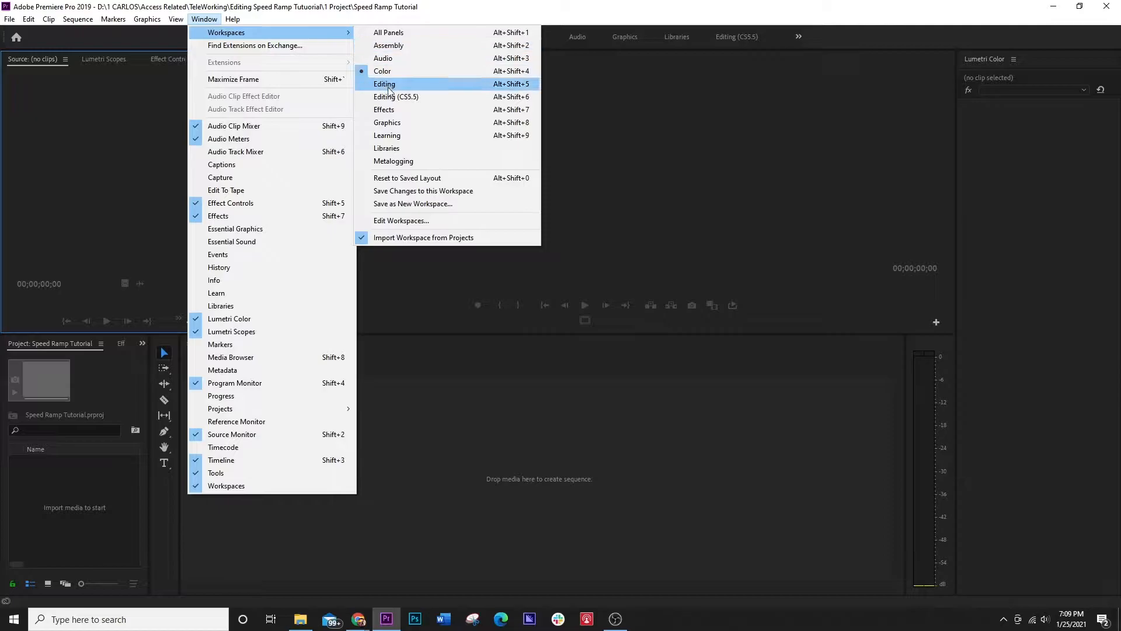
# Switch to the Editing workspace and bring up Effect Controls beside the Program Monitor
pyautogui.click(385, 84)
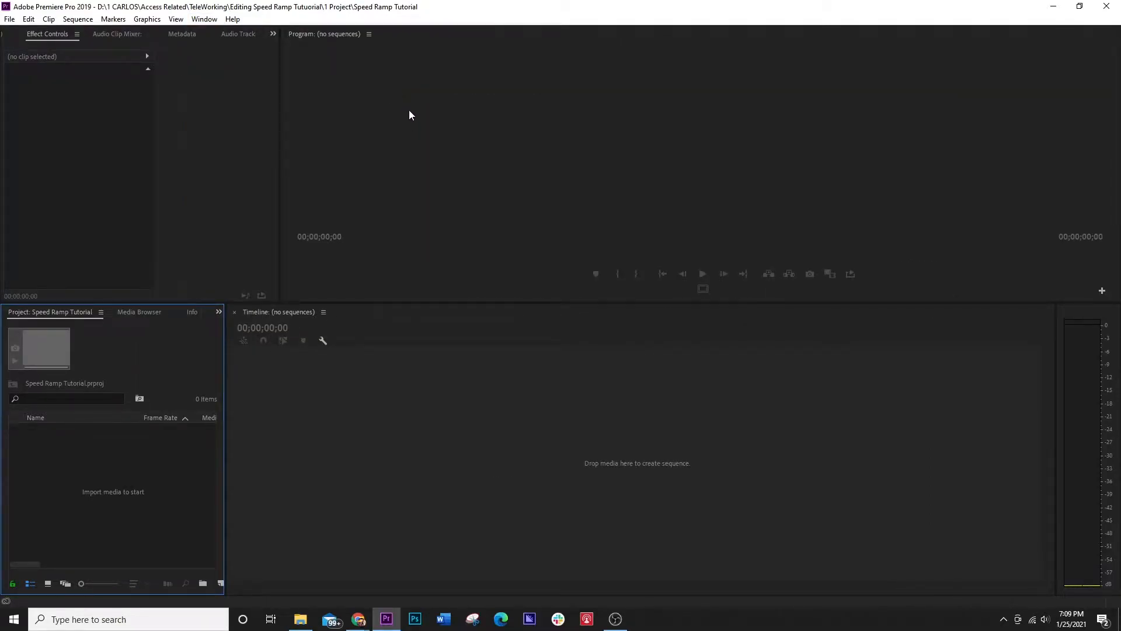
pyautogui.click(272, 34)
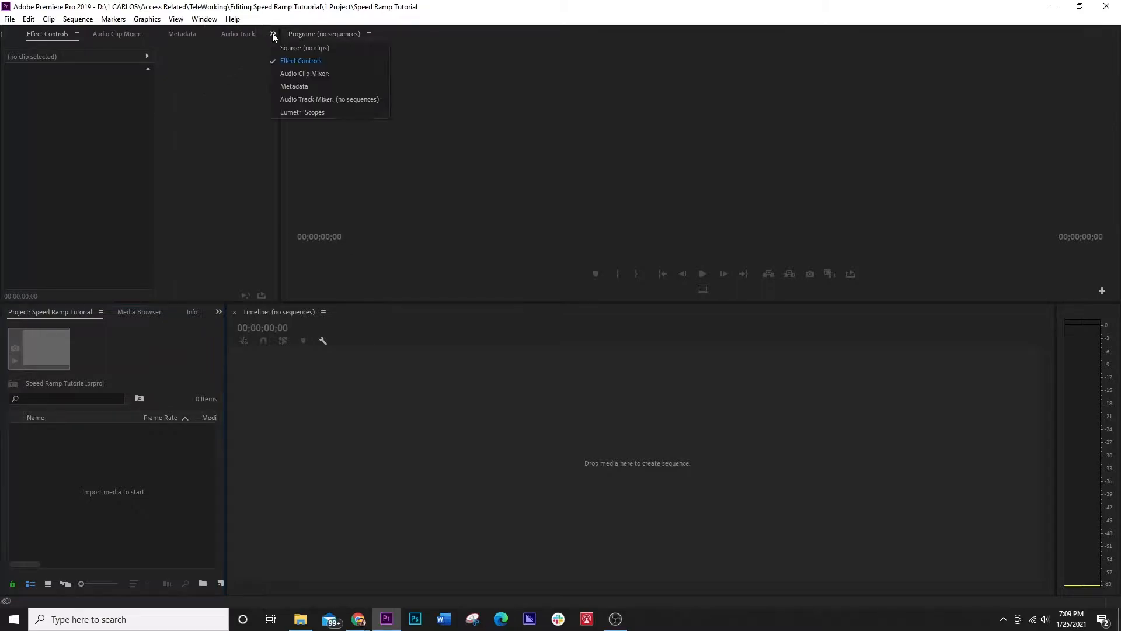
pyautogui.click(293, 62)
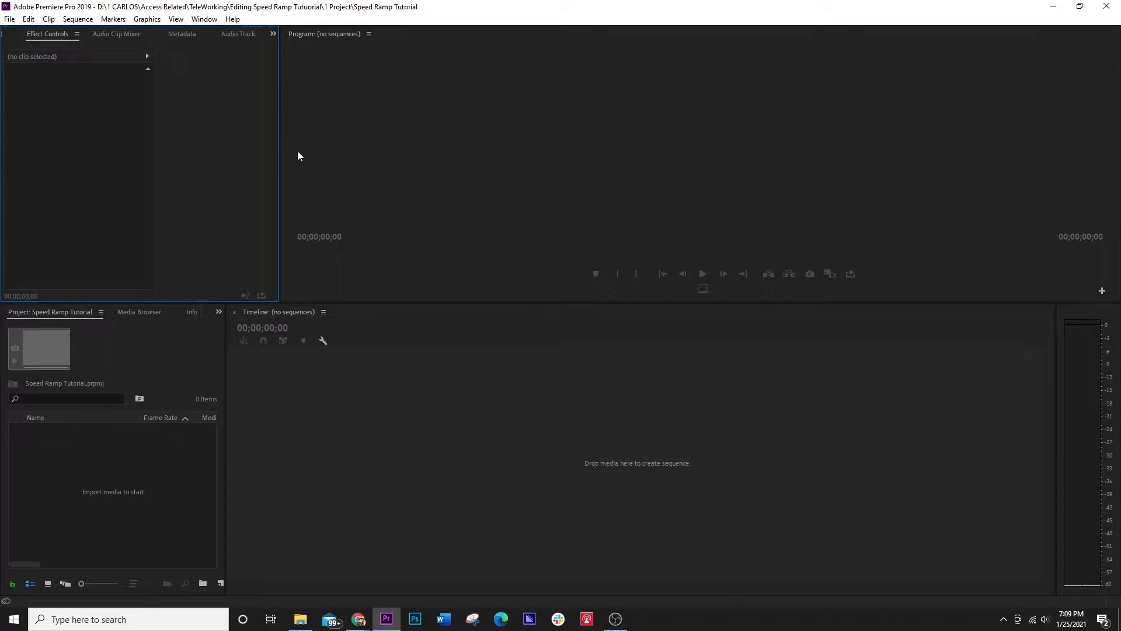
pyautogui.click(433, 185)
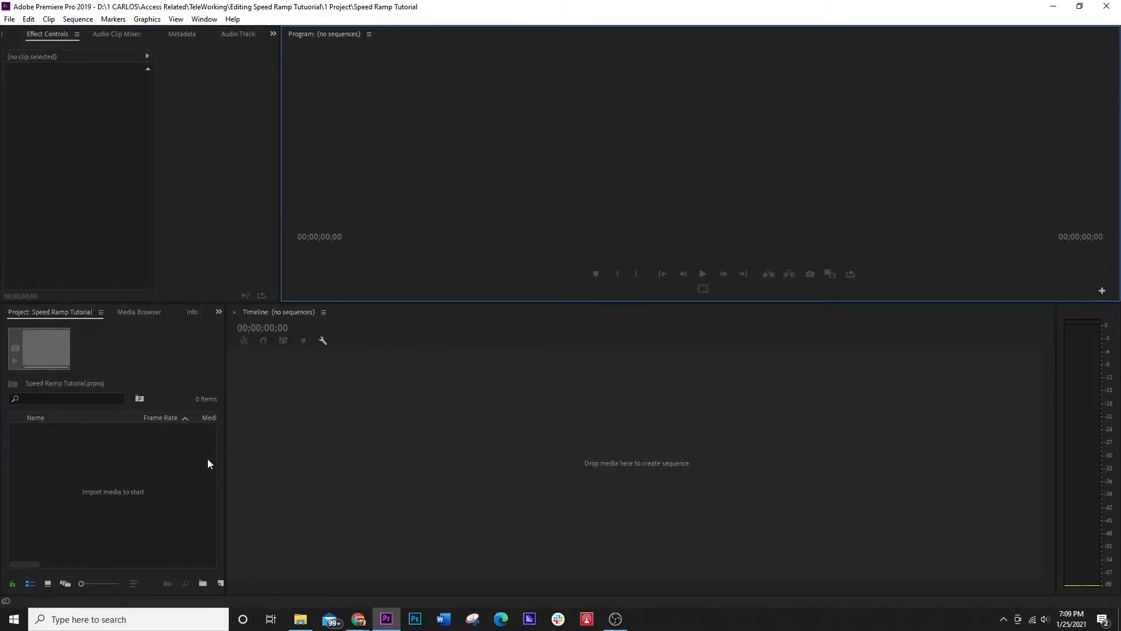
# Import the folders 2 Video, 3 MX, 4 SFX and 5 FX from File Explorer into the project as bins
pyautogui.click(303, 624)
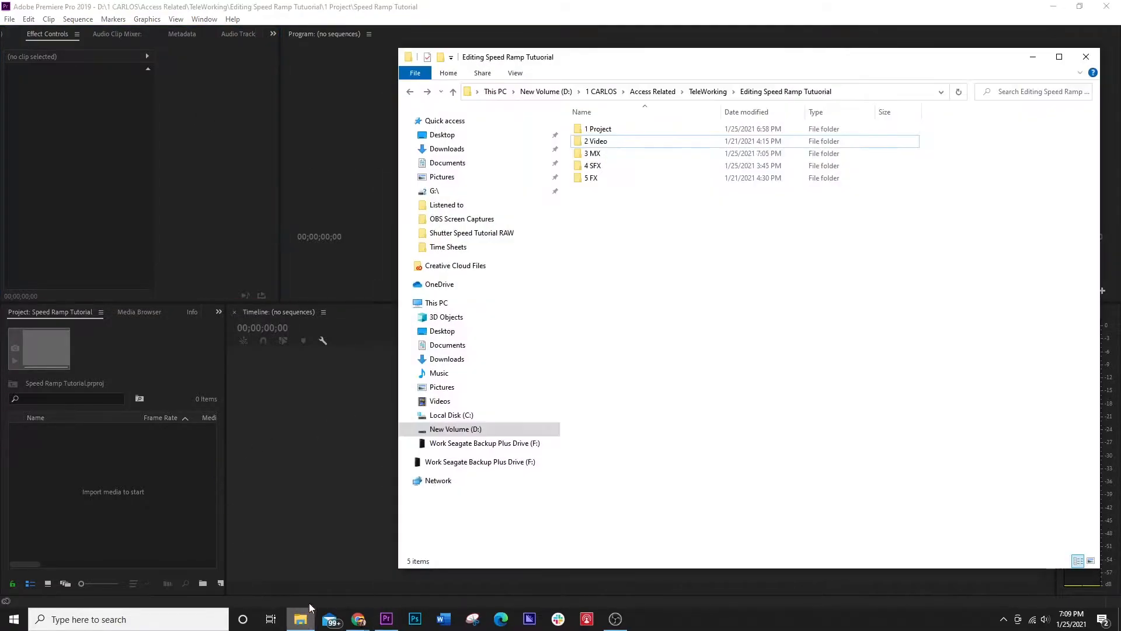
pyautogui.click(629, 147)
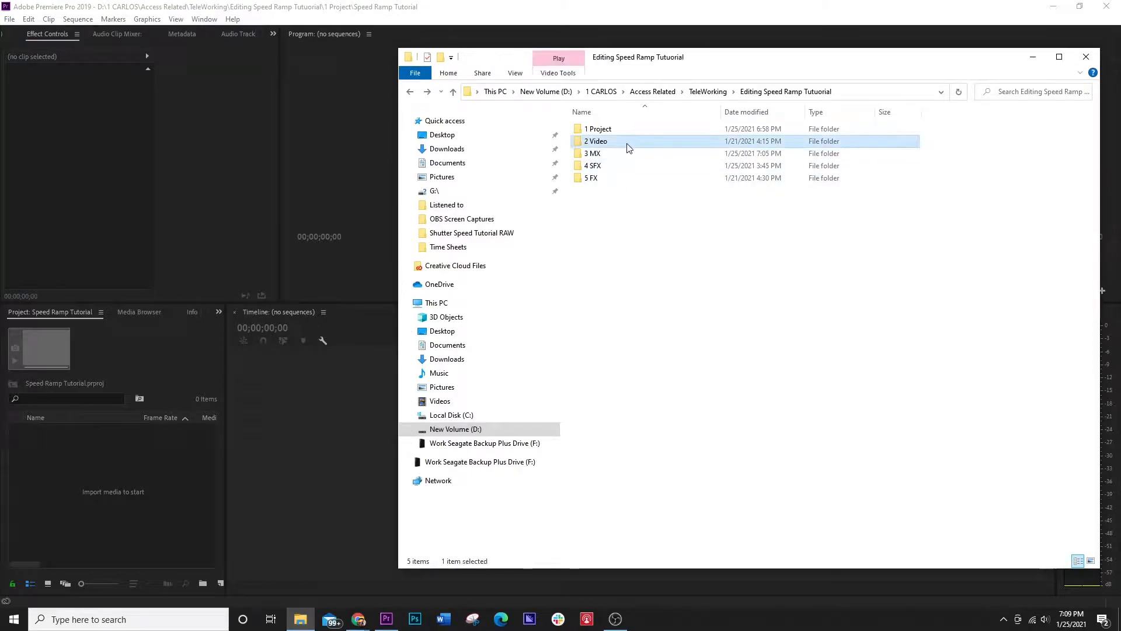
pyautogui.moveTo(601, 146); pyautogui.dragTo(140, 508)
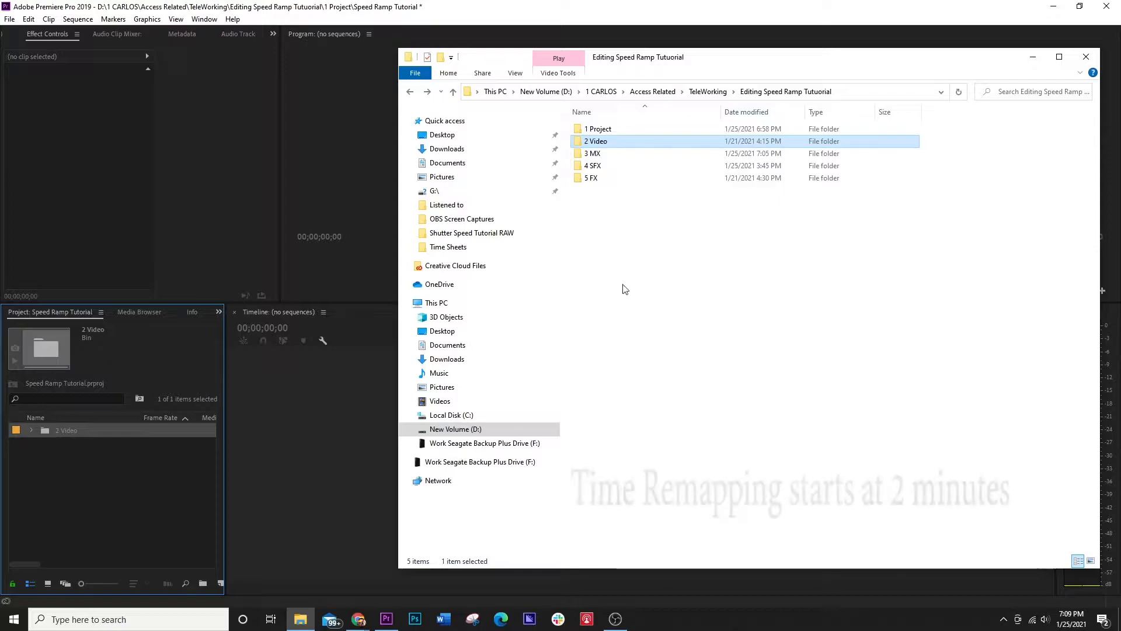
pyautogui.click(605, 156)
pyautogui.moveTo(610, 161); pyautogui.dragTo(114, 502)
pyautogui.moveTo(592, 166); pyautogui.dragTo(109, 533)
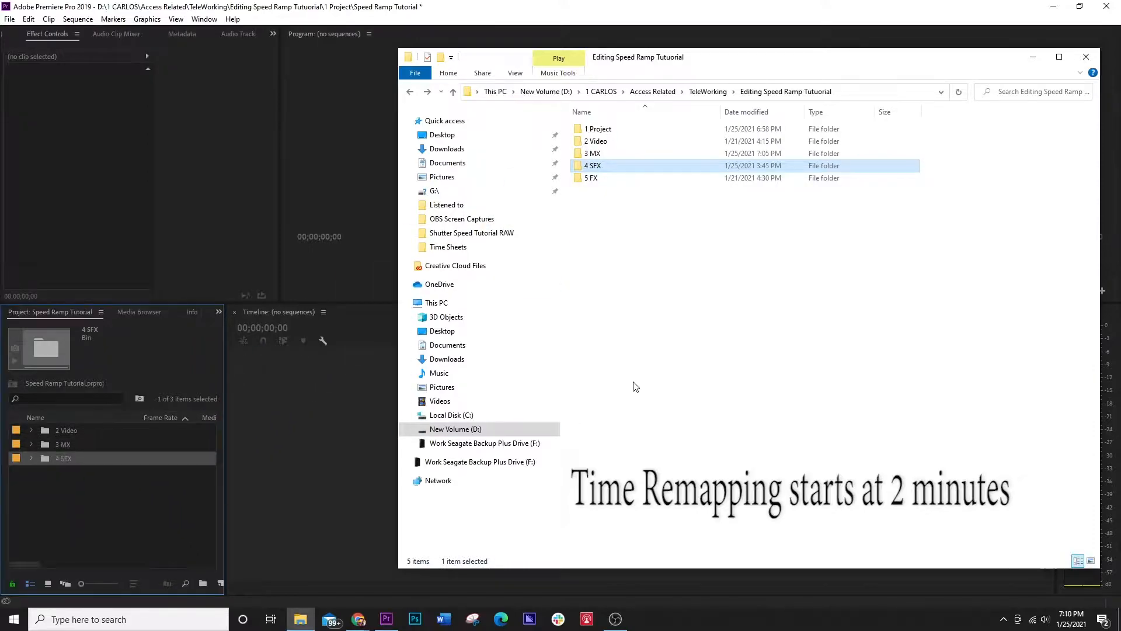
pyautogui.click(607, 180)
pyautogui.moveTo(608, 180); pyautogui.dragTo(111, 541)
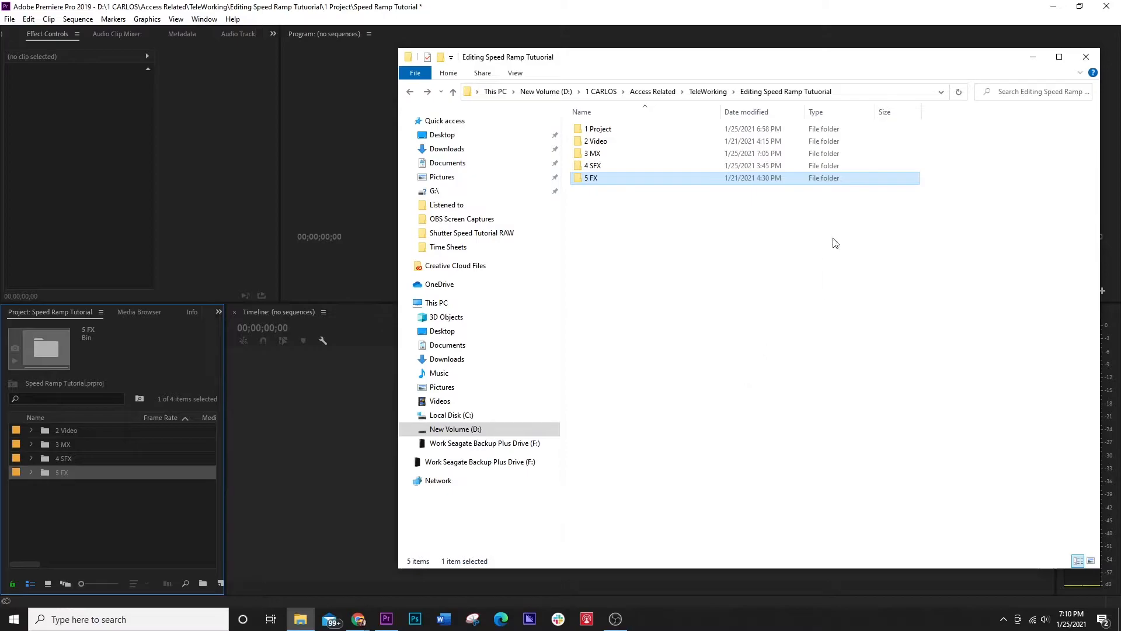
pyautogui.click(1032, 59)
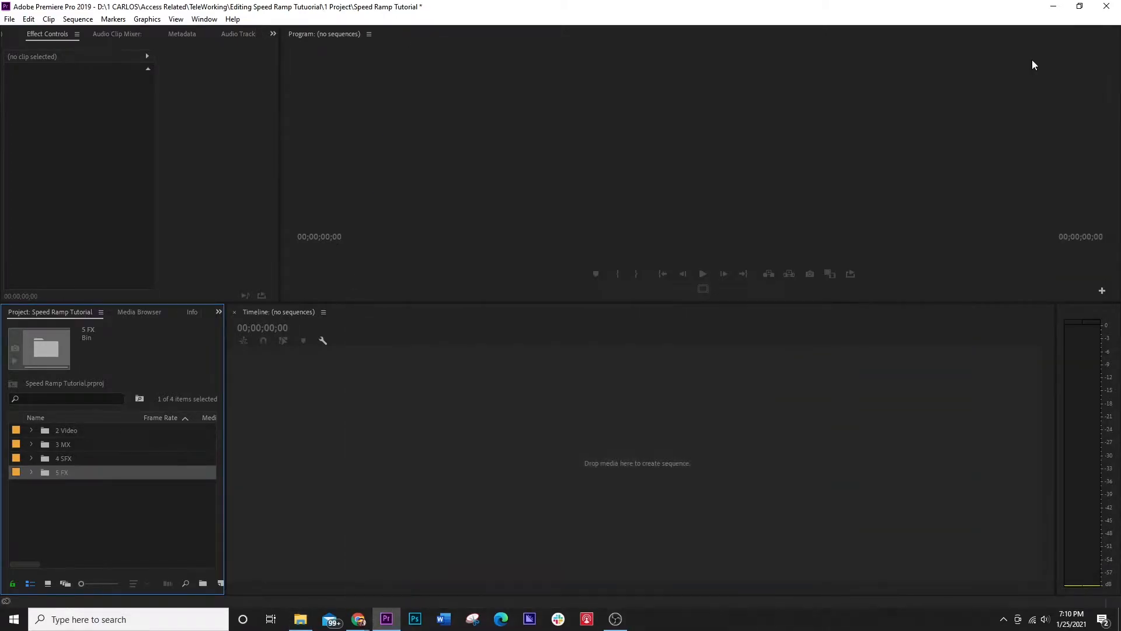
# Create a sequence from the skateboarder clip in the 2 Video bin and increase the heights of tracks V1 and A1
pyautogui.click(31, 430)
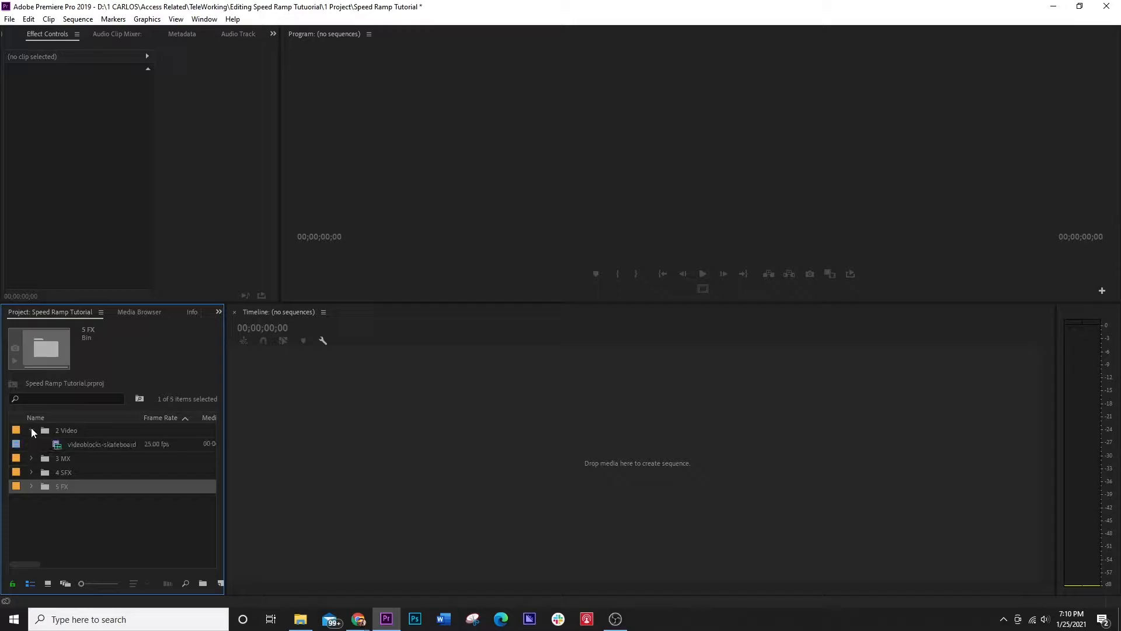
pyautogui.click(58, 445)
pyautogui.moveTo(58, 444); pyautogui.dragTo(289, 461)
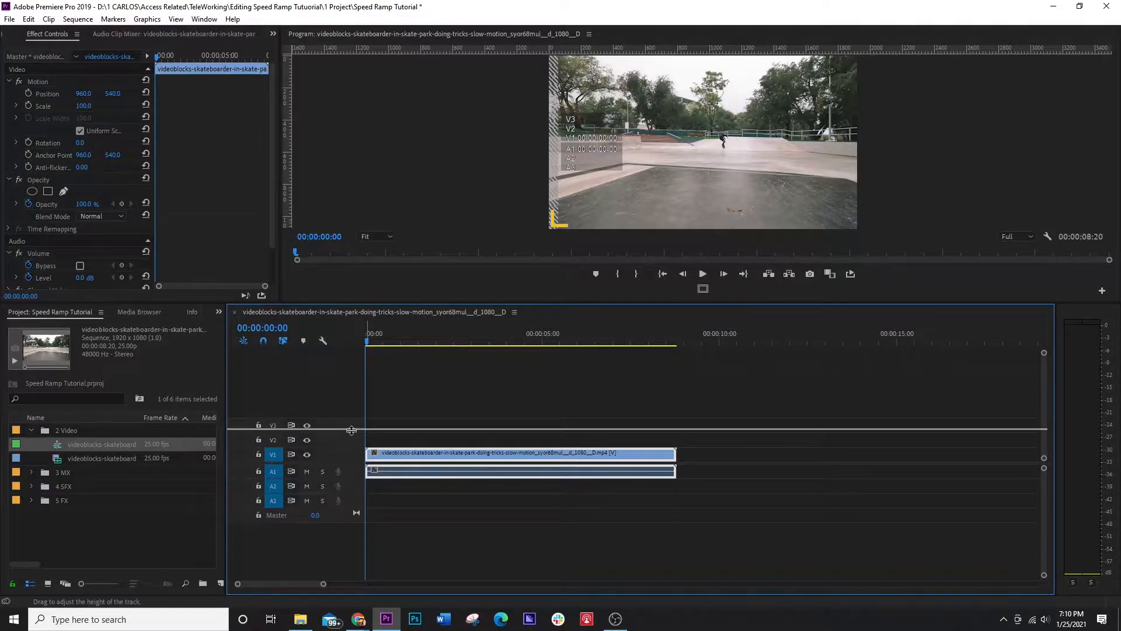
pyautogui.moveTo(352, 449); pyautogui.dragTo(351, 431)
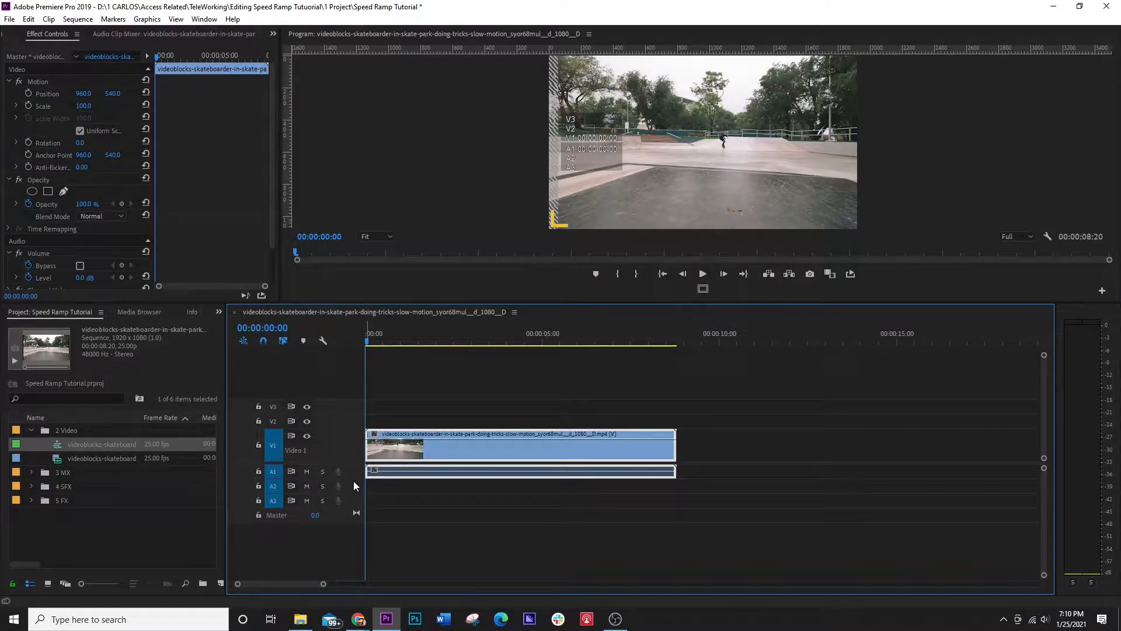
pyautogui.moveTo(352, 502); pyautogui.dragTo(353, 529)
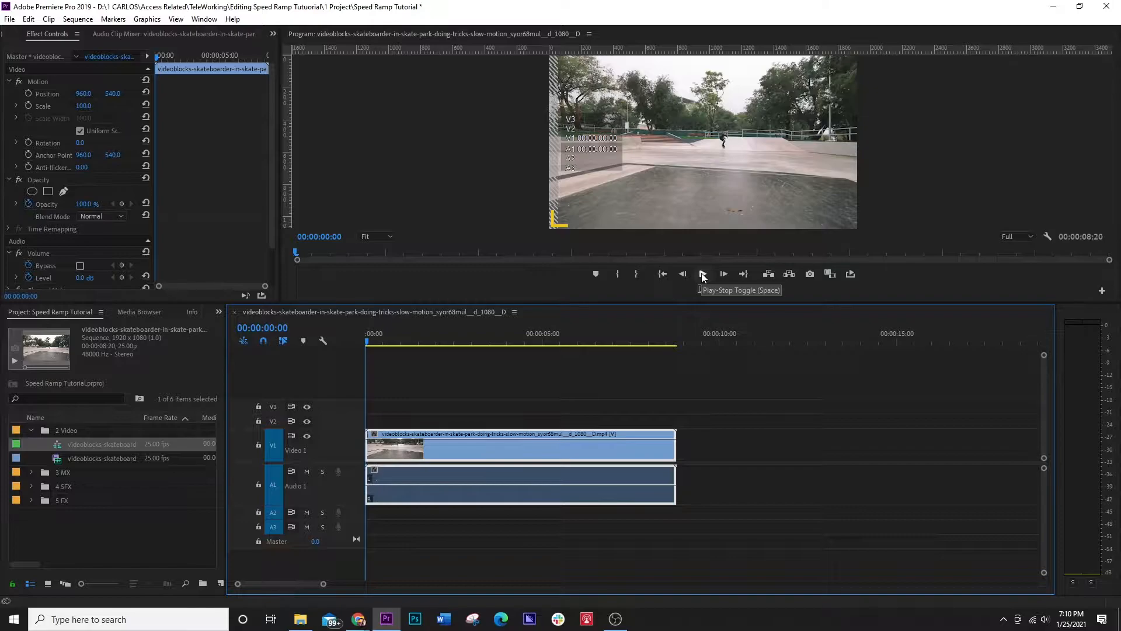
# Play the skateboarder sequence from the start and enlarge the Program Monitor for a bigger preview
pyautogui.click(703, 275)
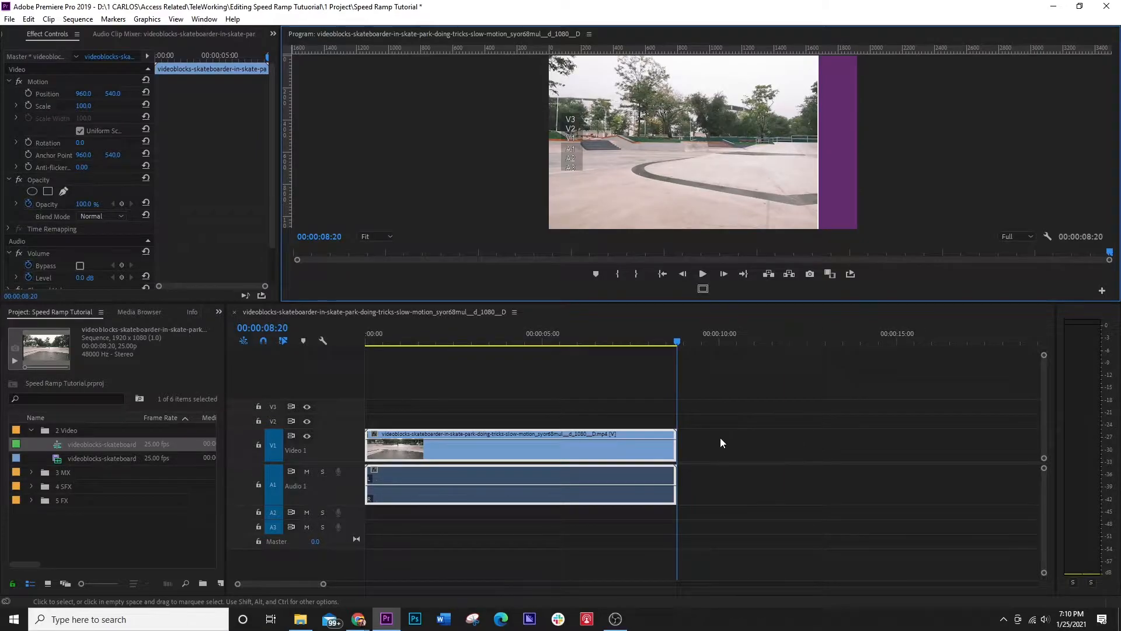
pyautogui.click(661, 275)
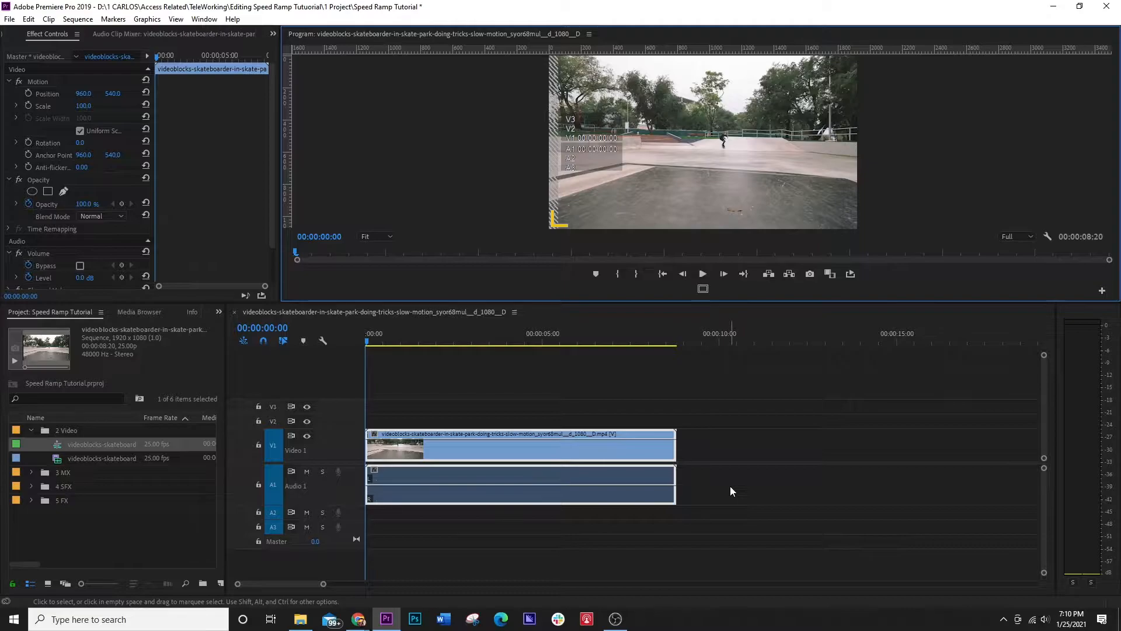
pyautogui.press('space')
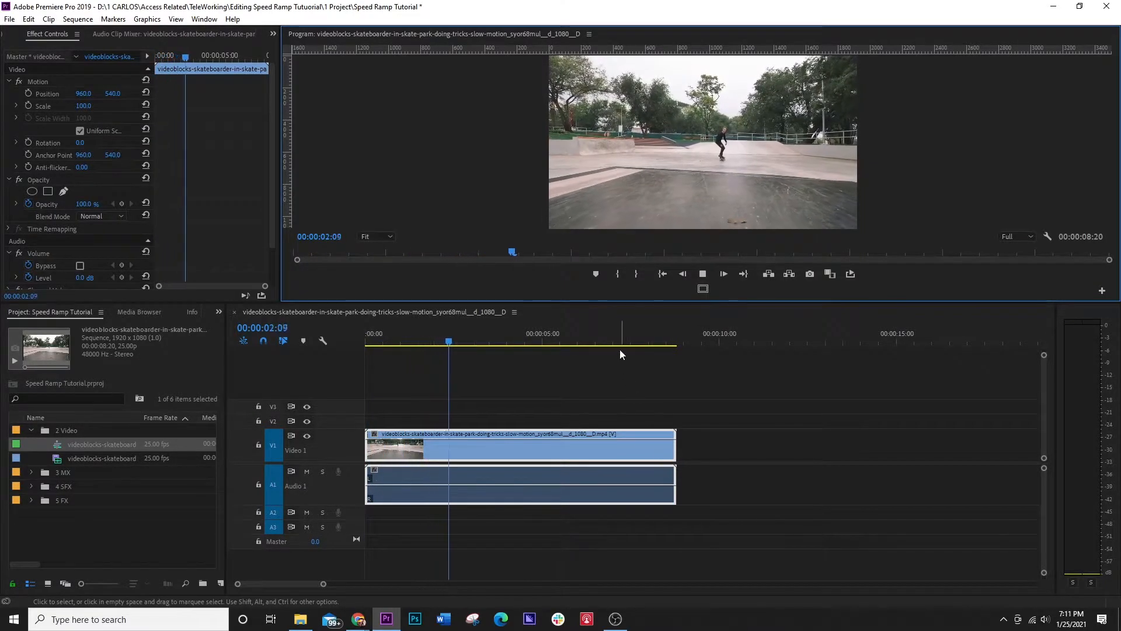
pyautogui.moveTo(620, 301); pyautogui.dragTo(628, 413)
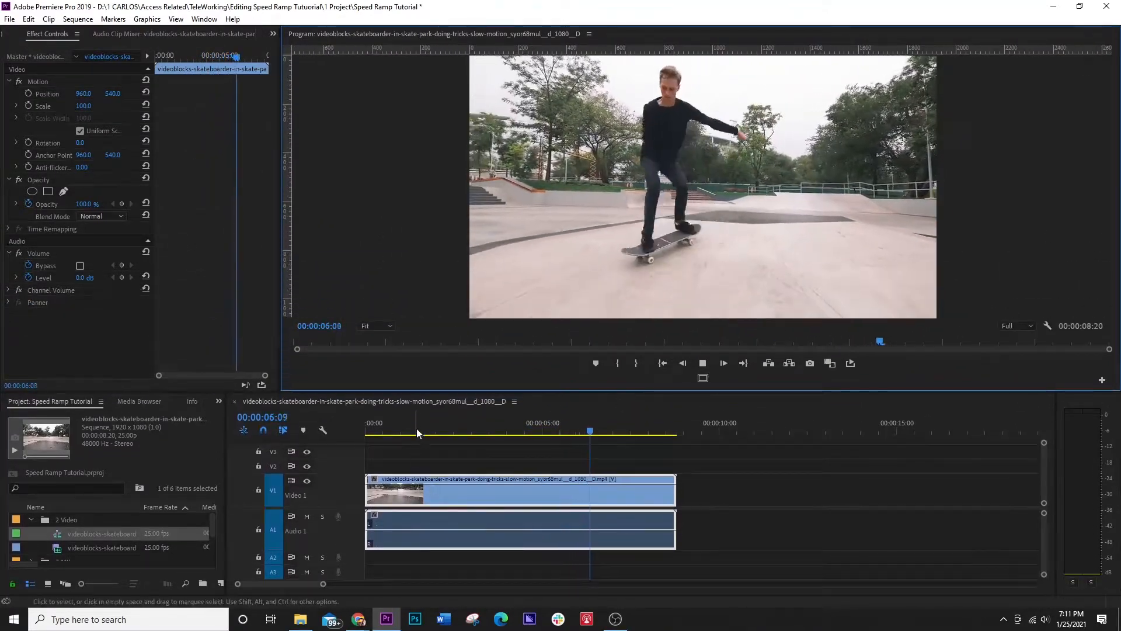
# Find the moment just before the skateboarder's jump and split the clip there at 00:00:04:10 with the Razor tool
pyautogui.click(467, 429)
pyautogui.press('space')
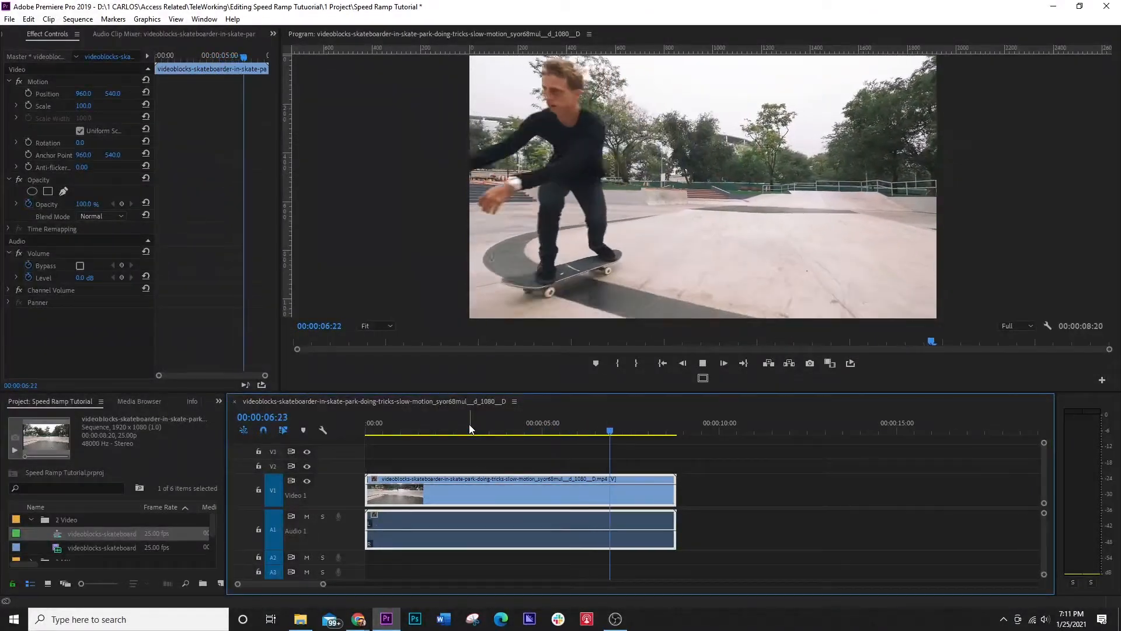
pyautogui.press('space')
pyautogui.click(469, 429)
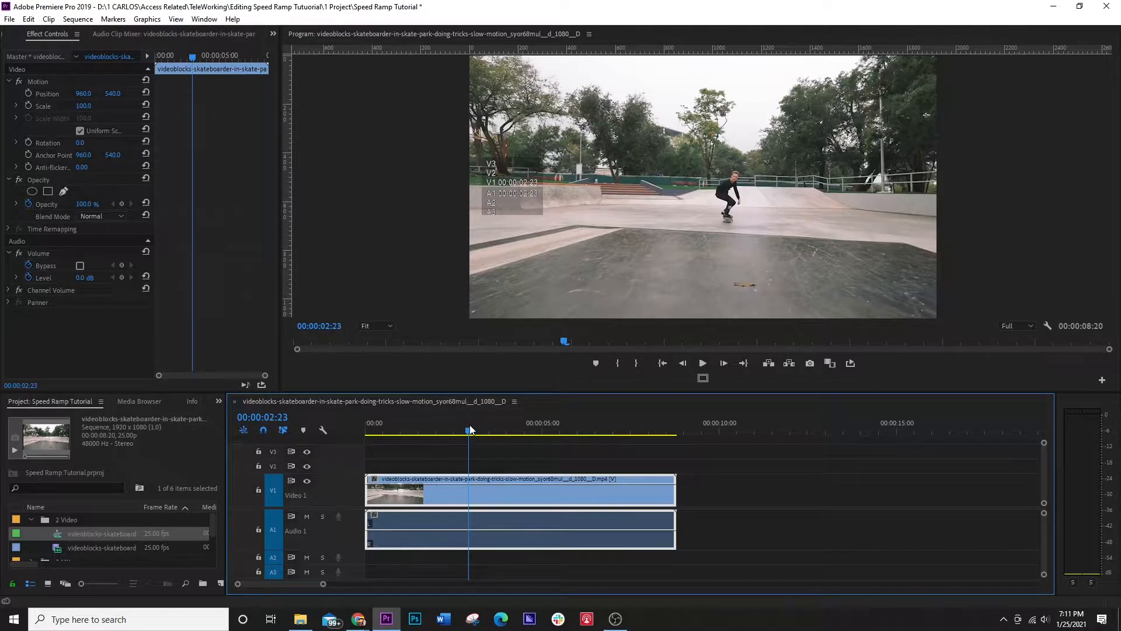
pyautogui.press('space')
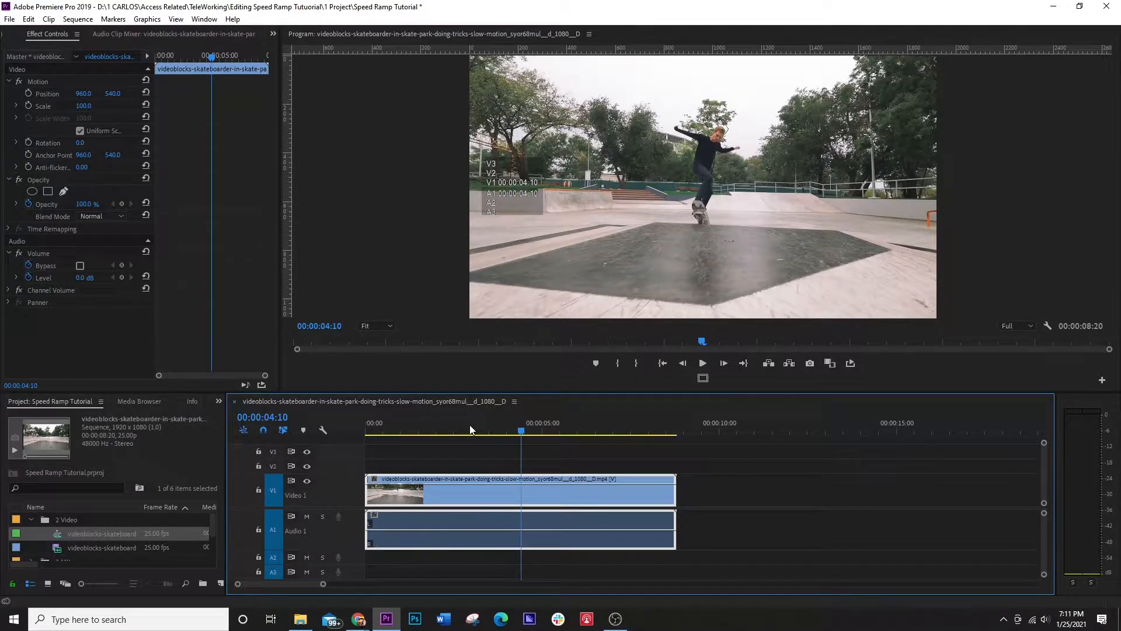
pyautogui.press('c')
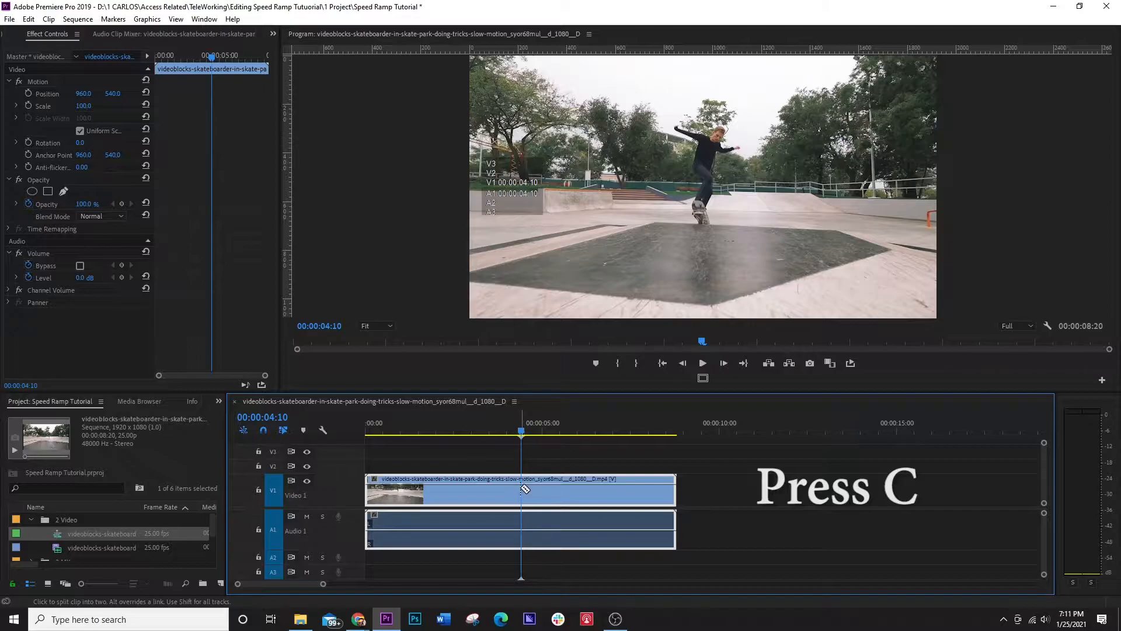
pyautogui.click(524, 491)
# Split the clip again after the skateboarder's landing at 00:00:06:05 and return to the Selection tool
pyautogui.press('space')
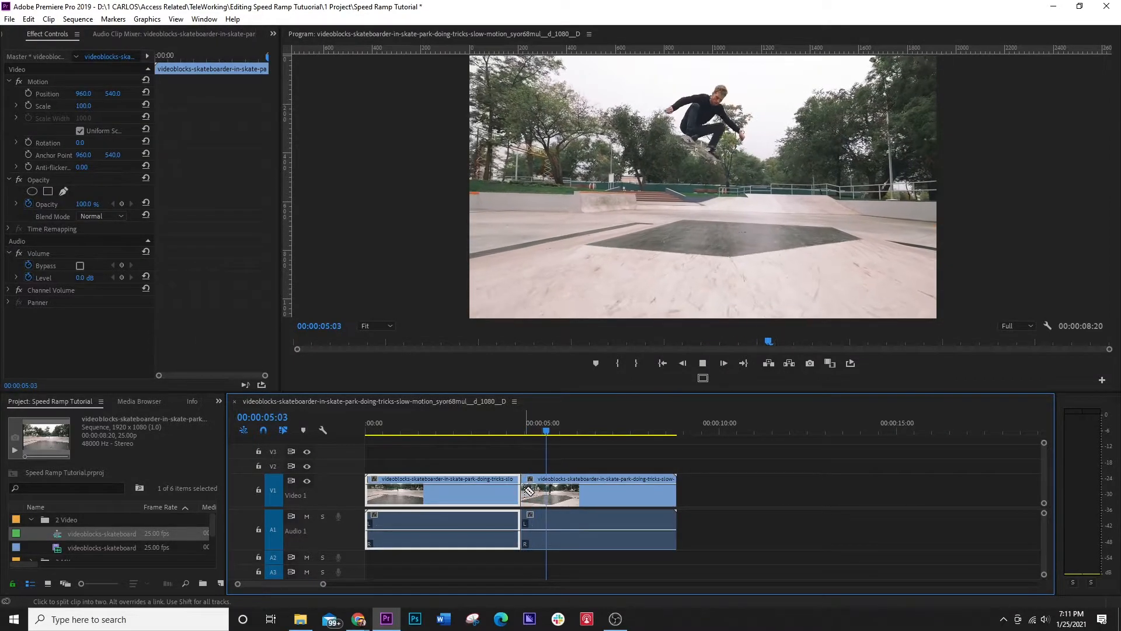
pyautogui.press('space')
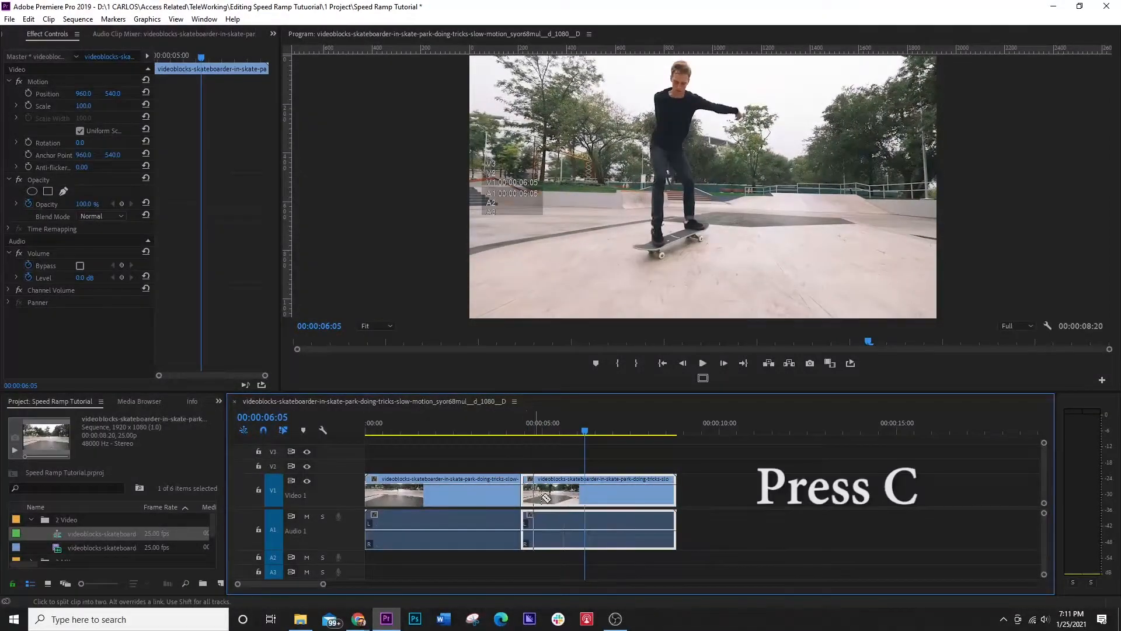
pyautogui.click(584, 491)
pyautogui.press('v')
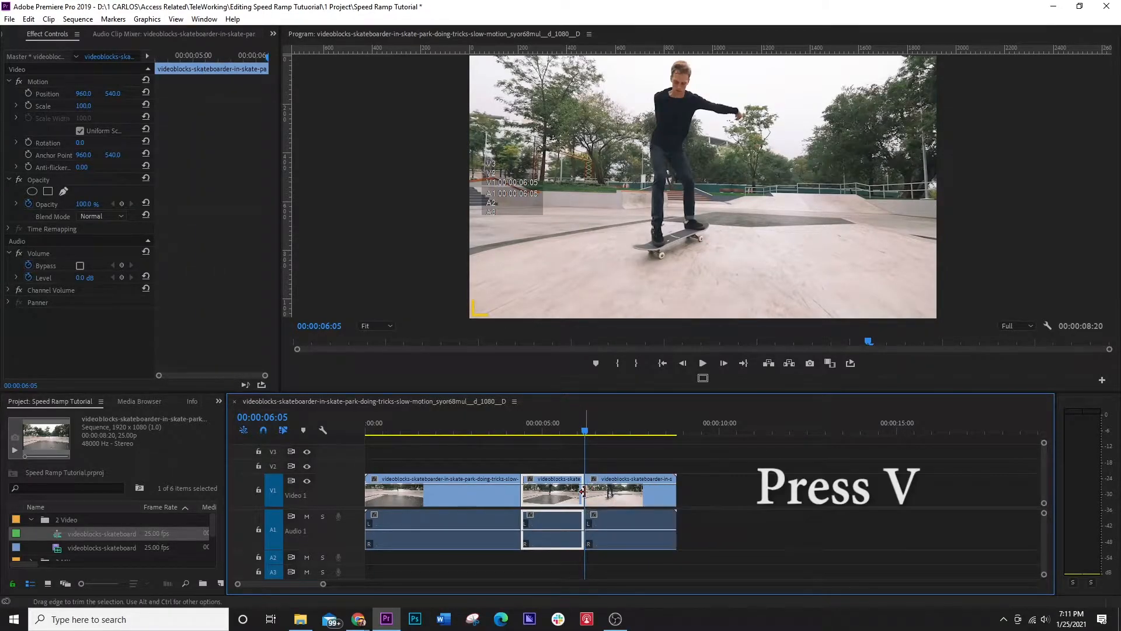
# Set the speed of the first clip segment, before the jump, to 200%
pyautogui.click(462, 421)
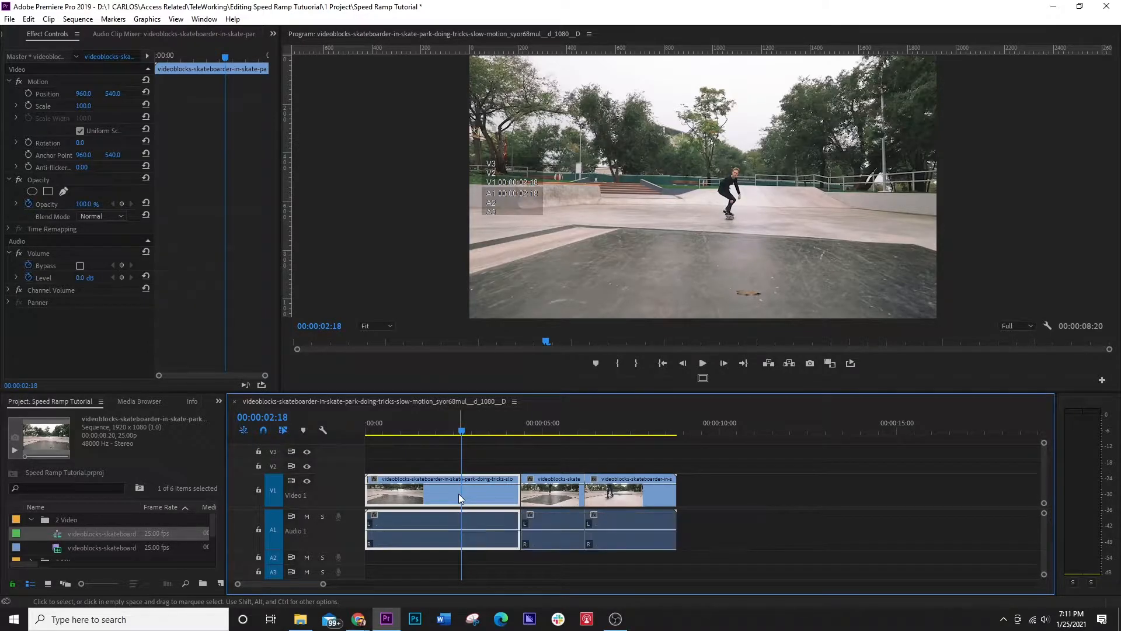
pyautogui.rightClick(460, 498)
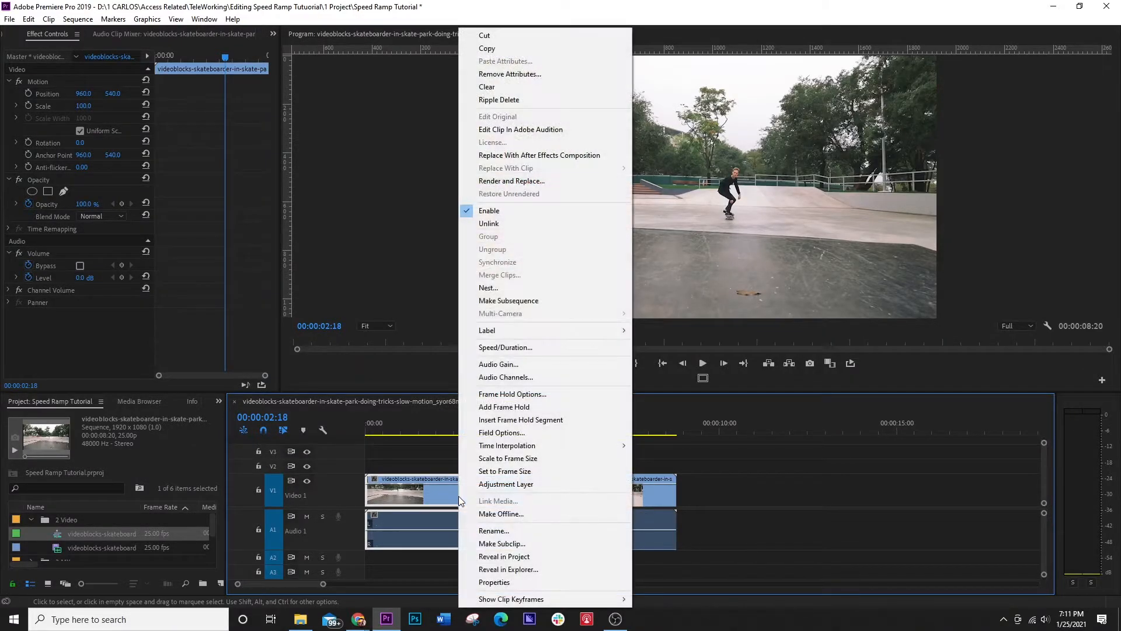
pyautogui.click(527, 348)
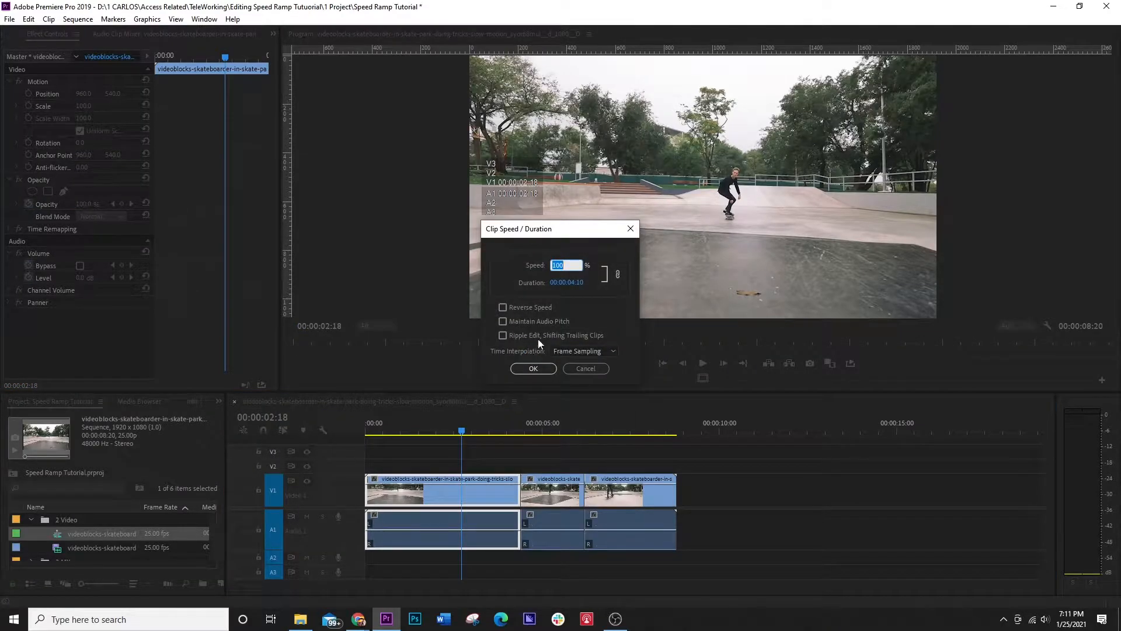
pyautogui.write('200')
pyautogui.click(532, 368)
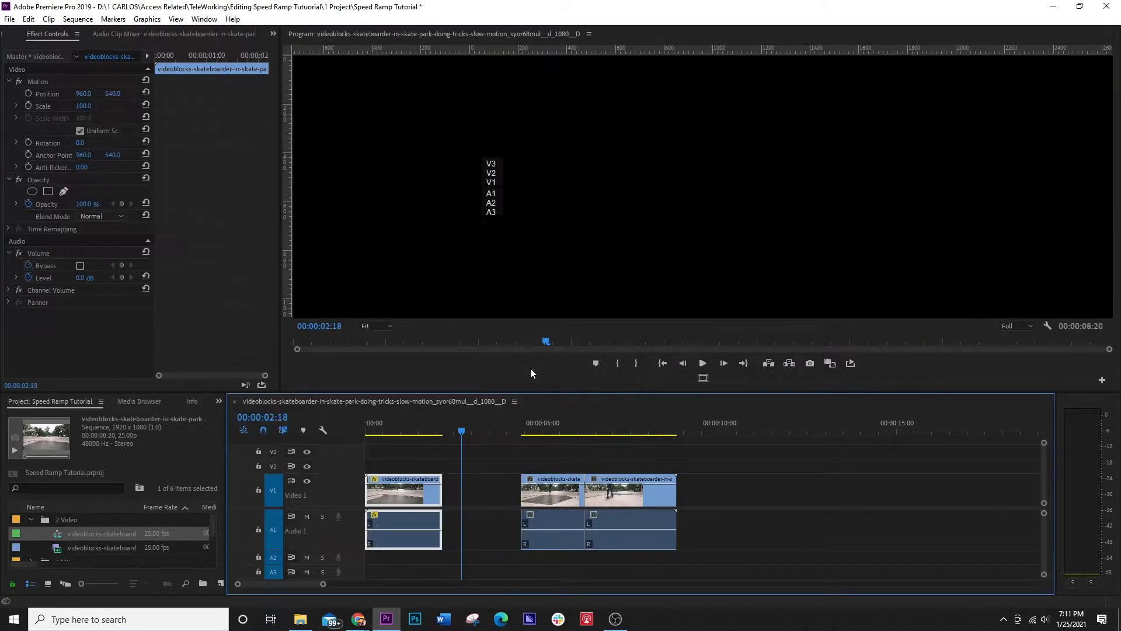
# Ripple delete the gap between the first segment and the jump segment
pyautogui.click(482, 491)
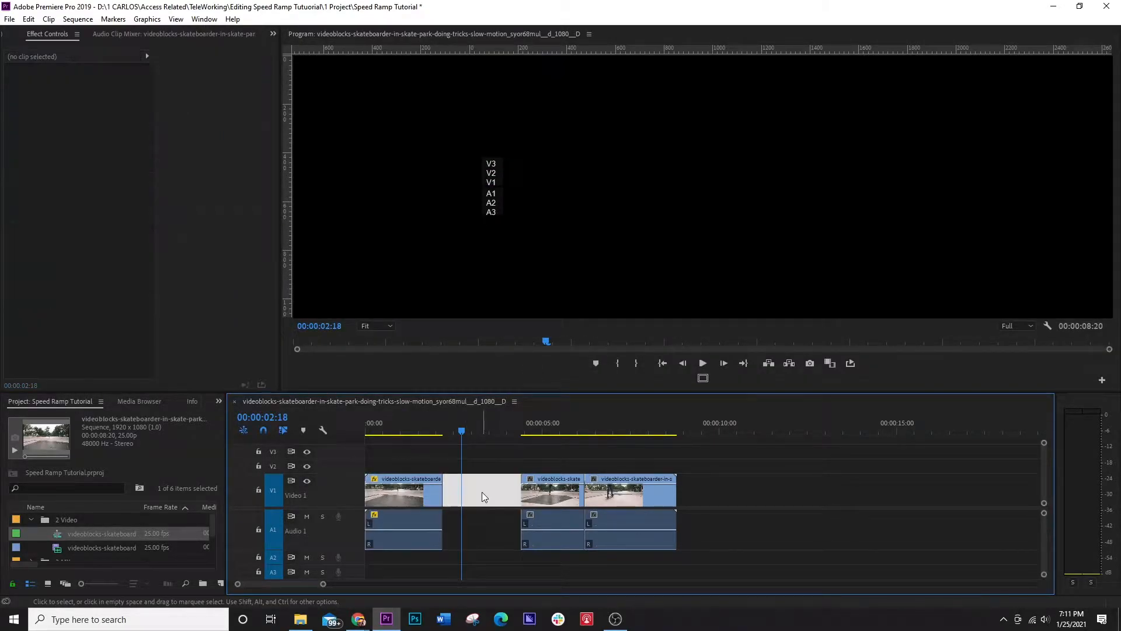
pyautogui.rightClick(481, 491)
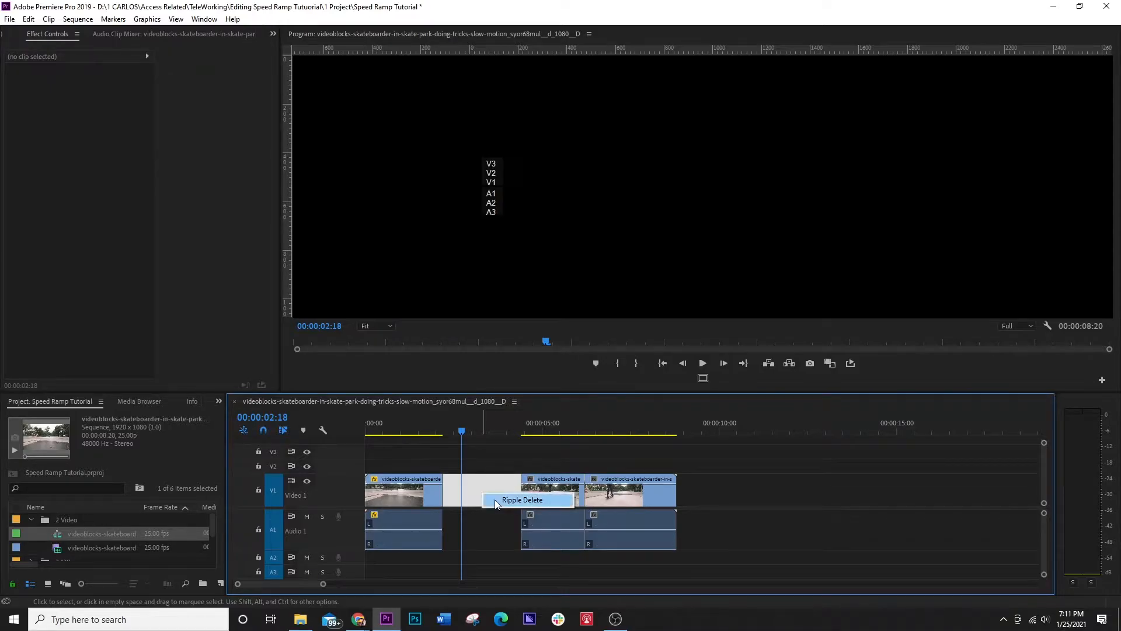
pyautogui.click(495, 499)
pyautogui.click(495, 501)
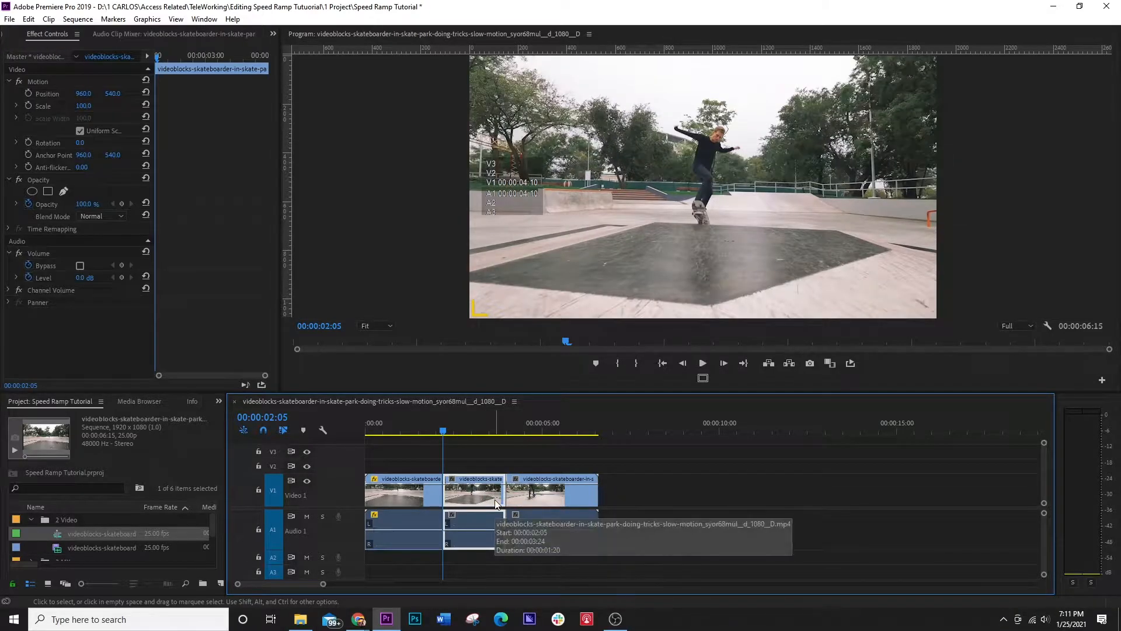
# Set the speed of the last clip segment, after the landing, to 200% and play the sequence from the start
pyautogui.click(530, 430)
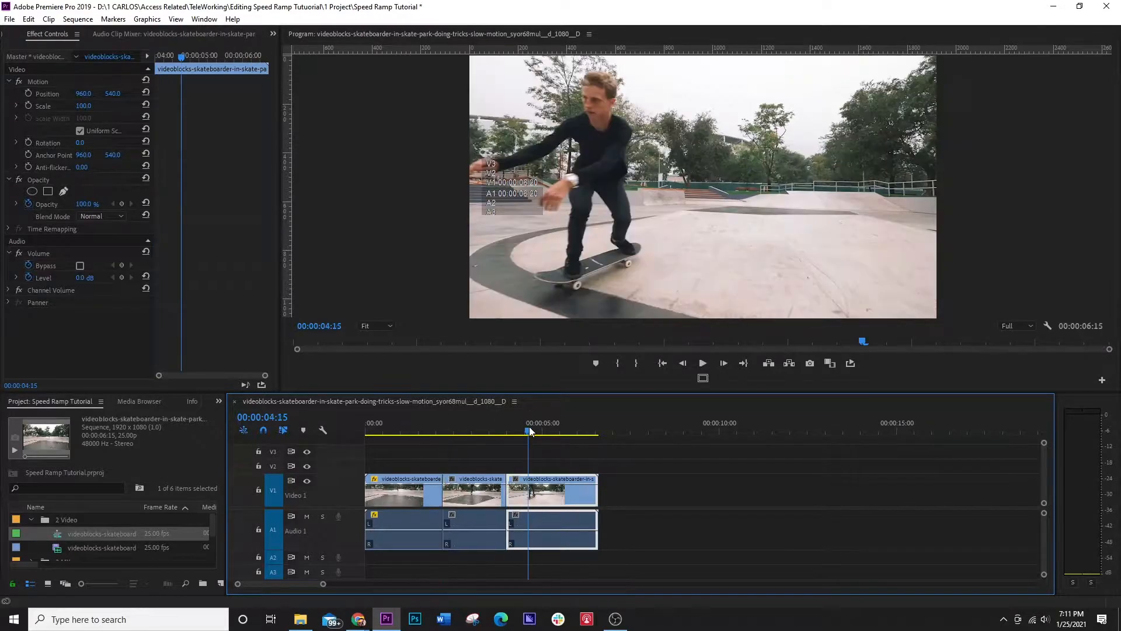
pyautogui.rightClick(541, 496)
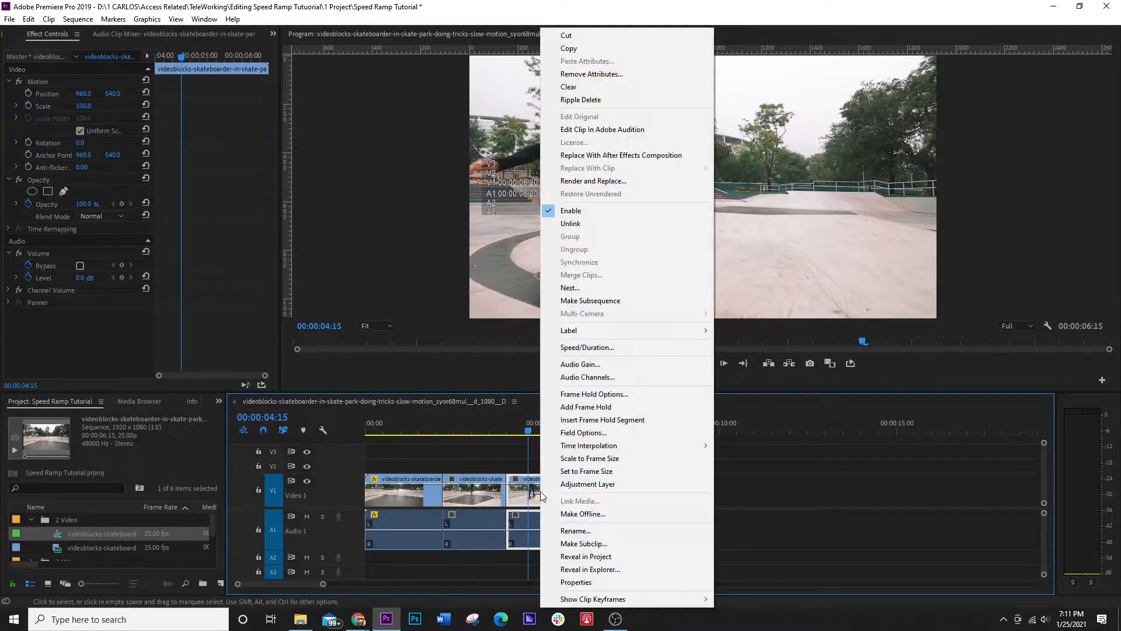
pyautogui.click(587, 348)
pyautogui.write('200')
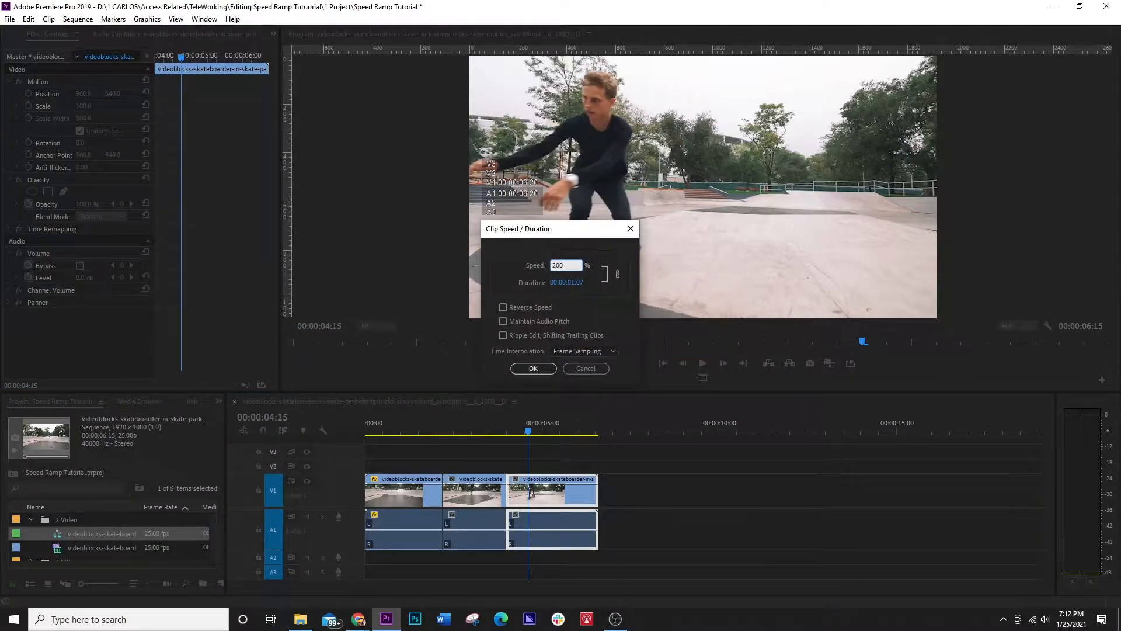
pyautogui.click(534, 369)
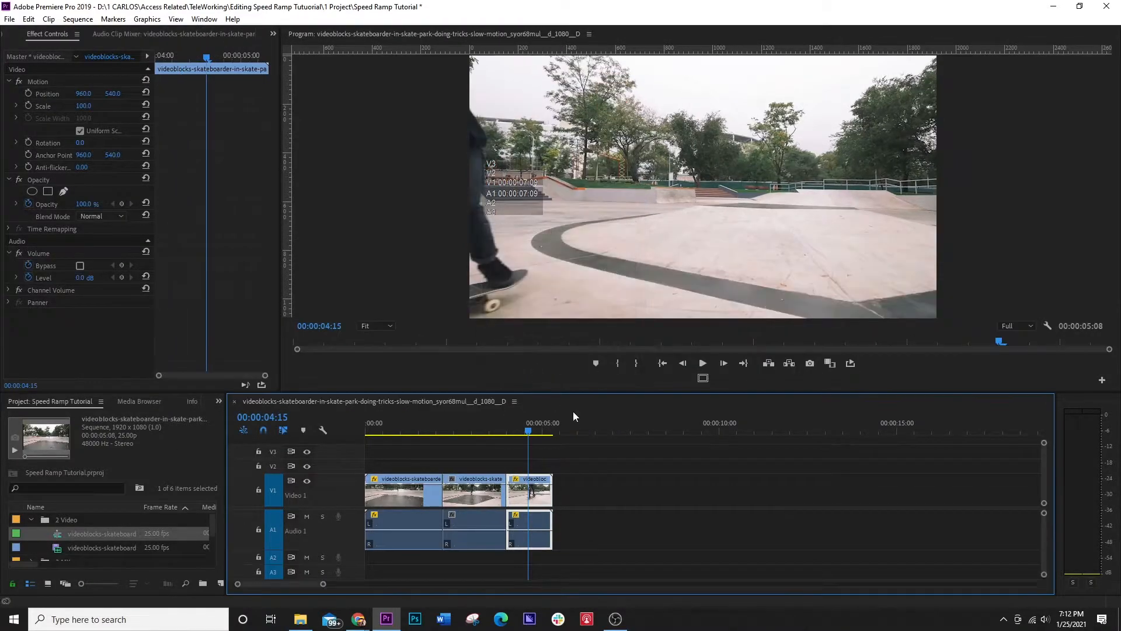
pyautogui.click(663, 363)
pyautogui.press('space')
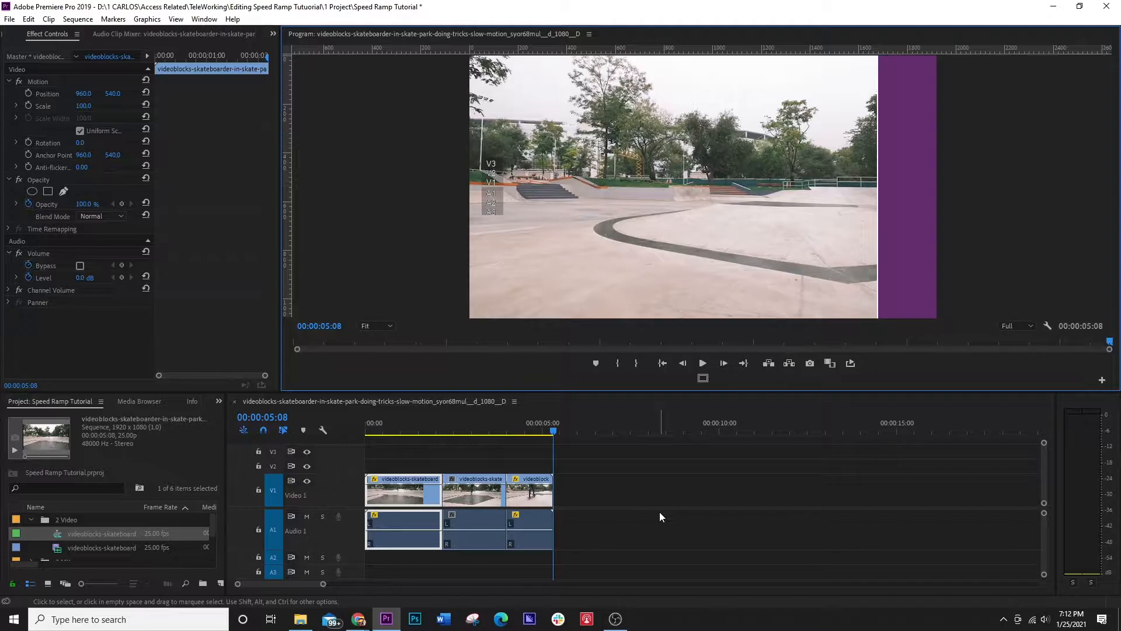
# Undo the speed changes and the cuts to restore the single, unsplit skateboarding clip
pyautogui.hotkey('ctrl', 'z')
pyautogui.hotkey('ctrl', 'z')
pyautogui.hotkey('ctrl', 'z')
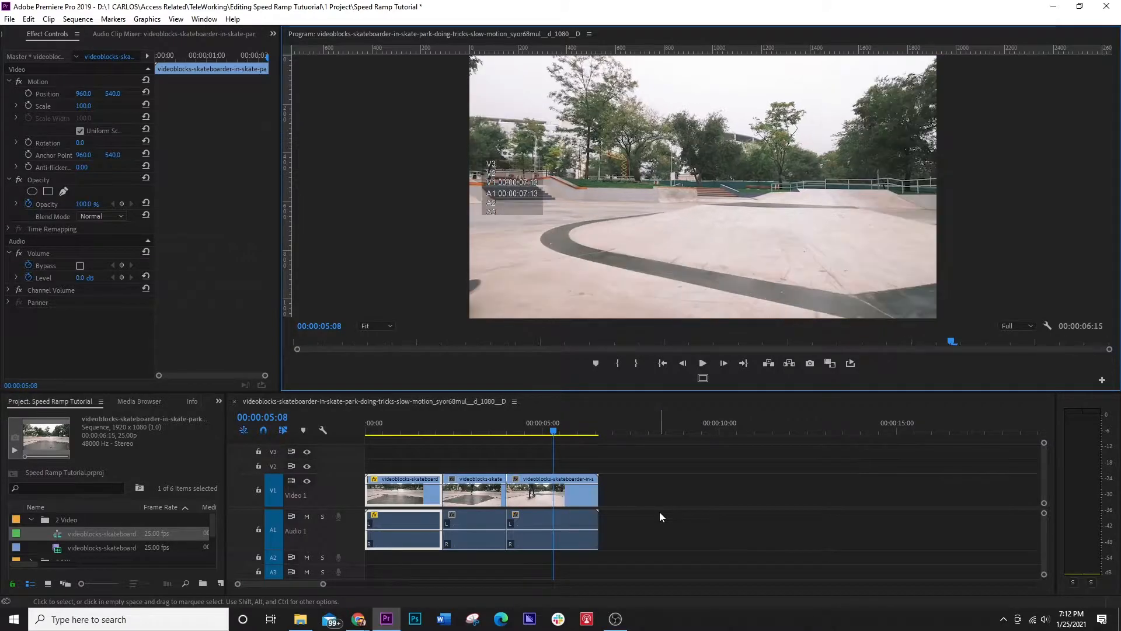
pyautogui.hotkey('ctrl', 'z')
pyautogui.hotkey('ctrl', 'z')
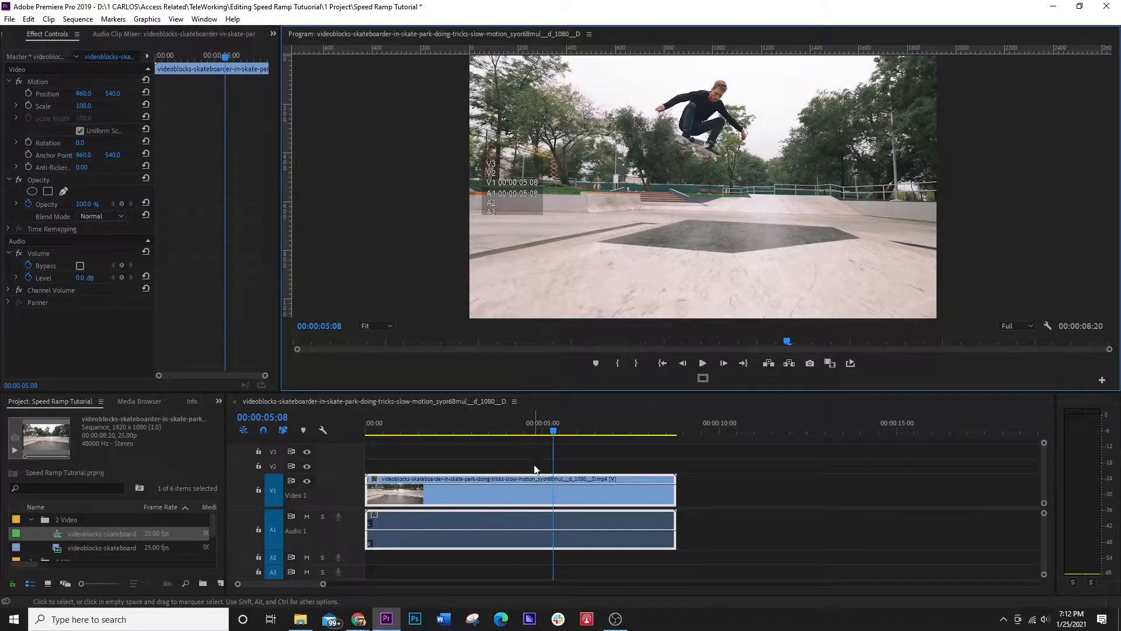
# Display the clip's Time Remapping speed line and add a speed keyframe at 00:00:04:06, just before the jump
pyautogui.click(465, 431)
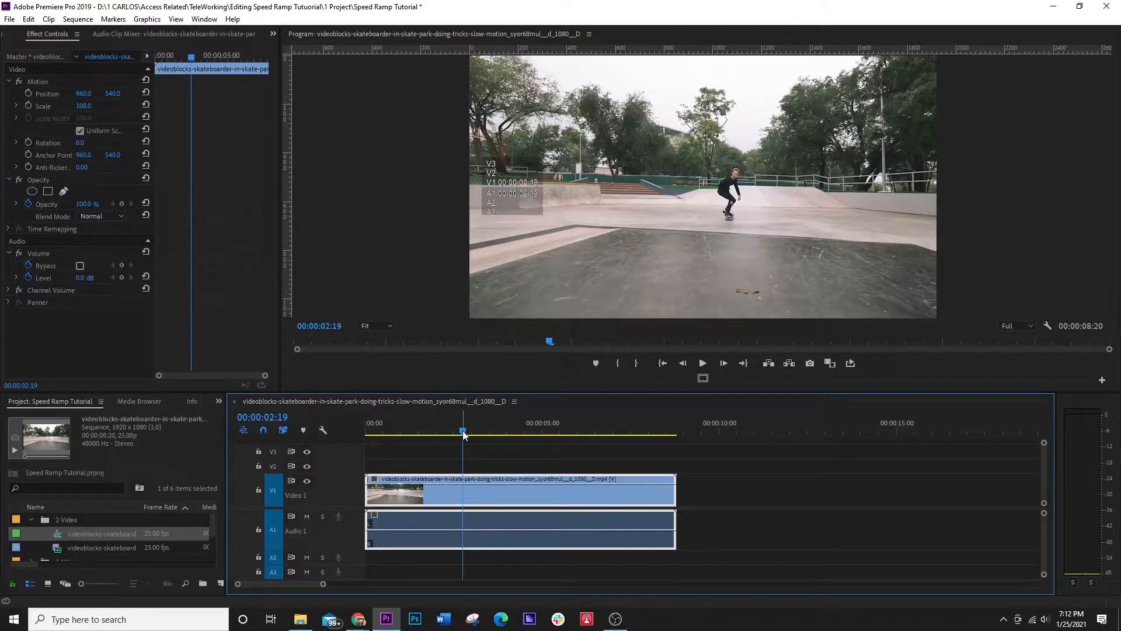
pyautogui.moveTo(464, 434); pyautogui.dragTo(515, 435)
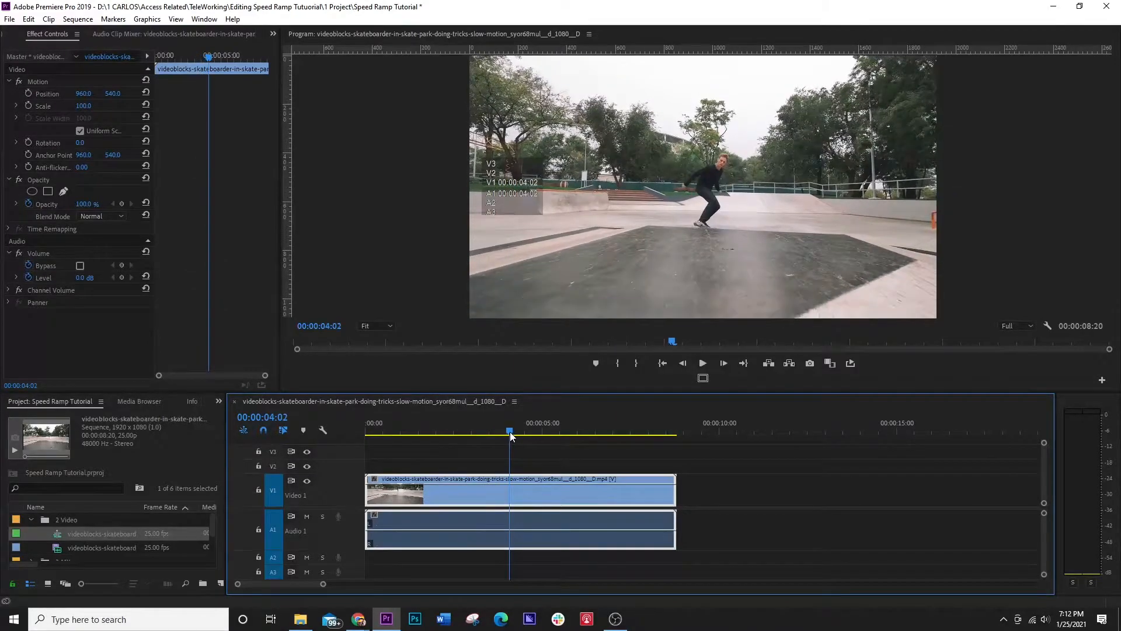
pyautogui.rightClick(376, 482)
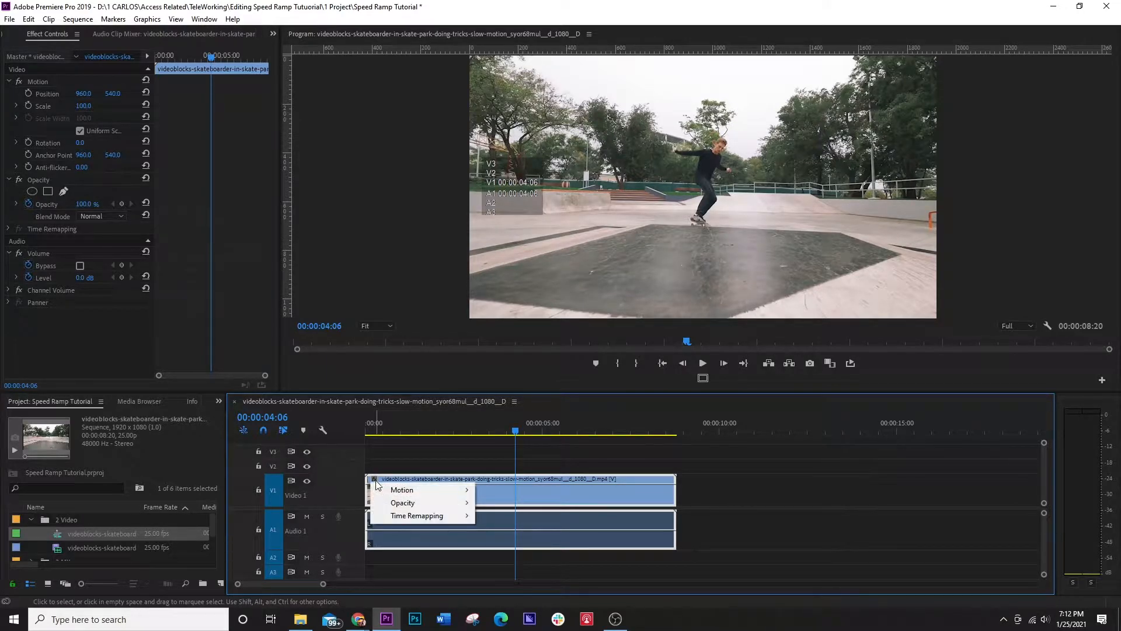
pyautogui.moveTo(460, 518)
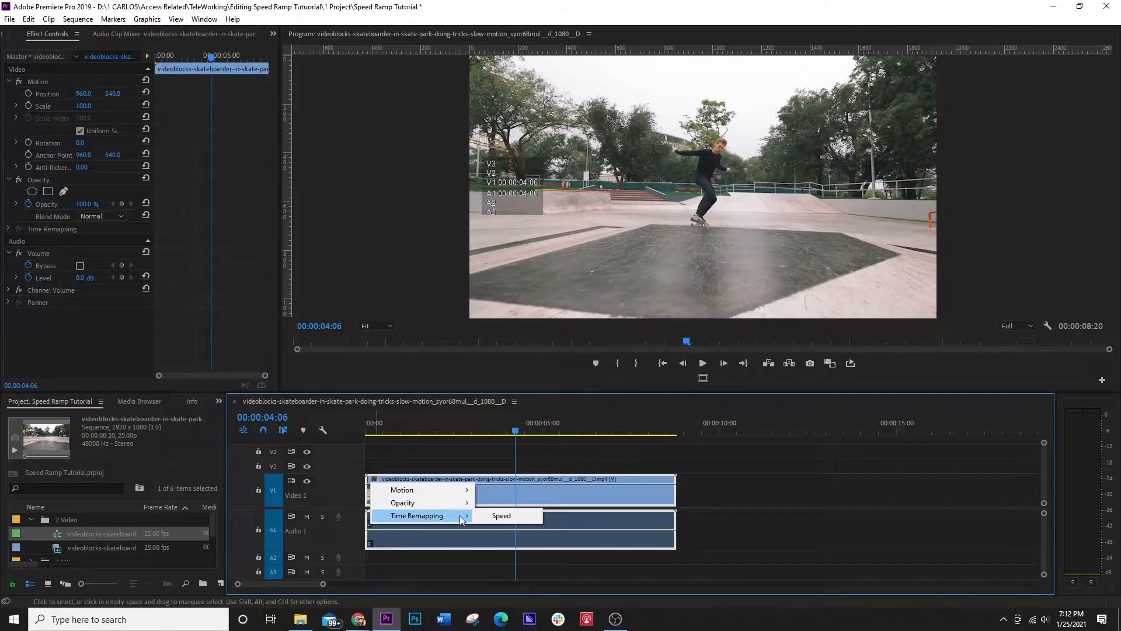
pyautogui.click(503, 516)
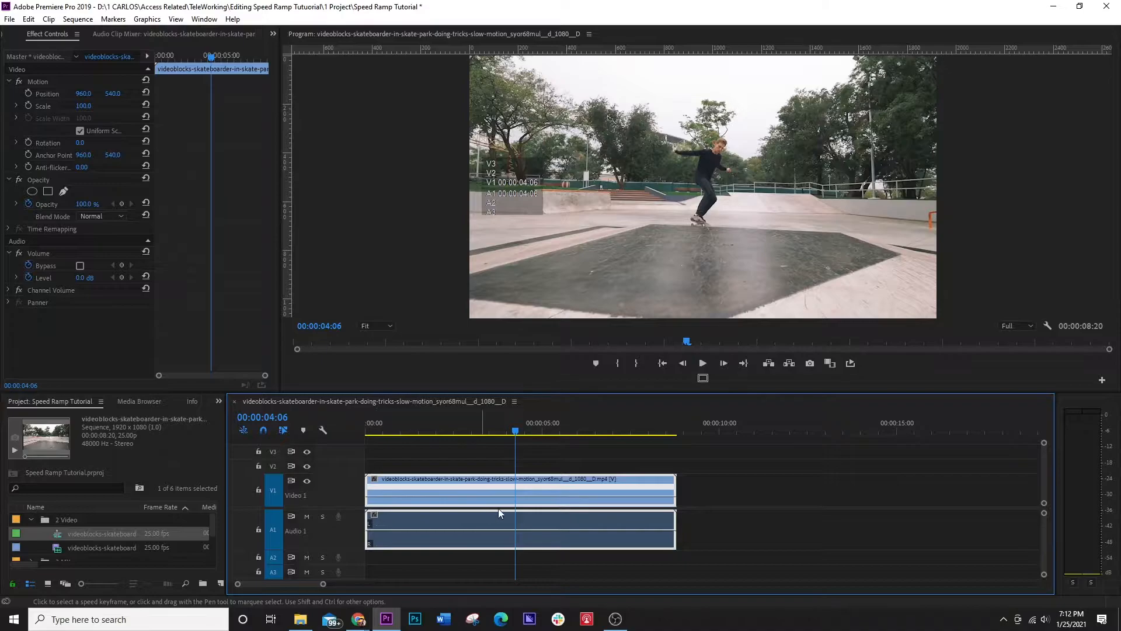
pyautogui.keyDown('ctrl'); pyautogui.click(515, 500); pyautogui.keyUp('ctrl')
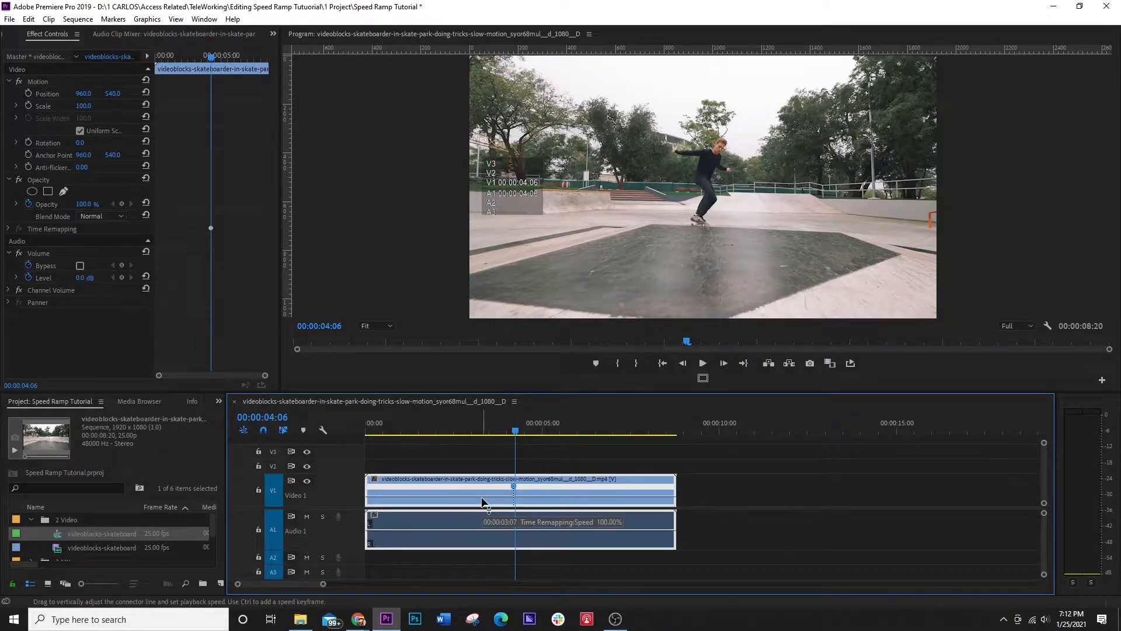
# Raise the speed of the section before the keyframe and play the result from the start through the landing
pyautogui.moveTo(447, 501); pyautogui.dragTo(462, 489)
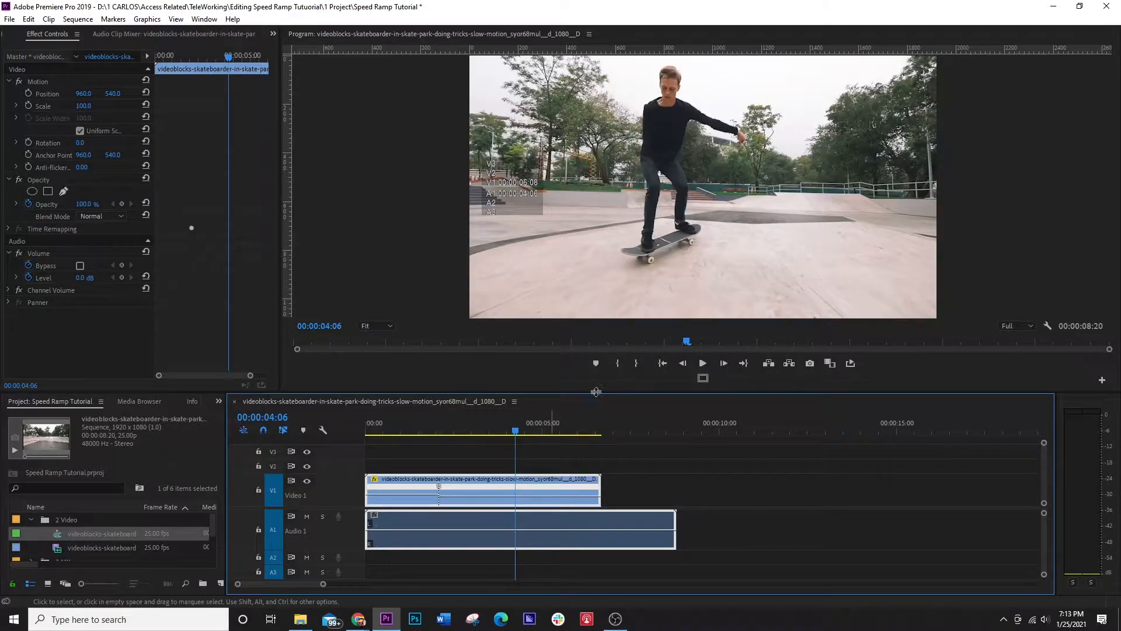
pyautogui.click(663, 364)
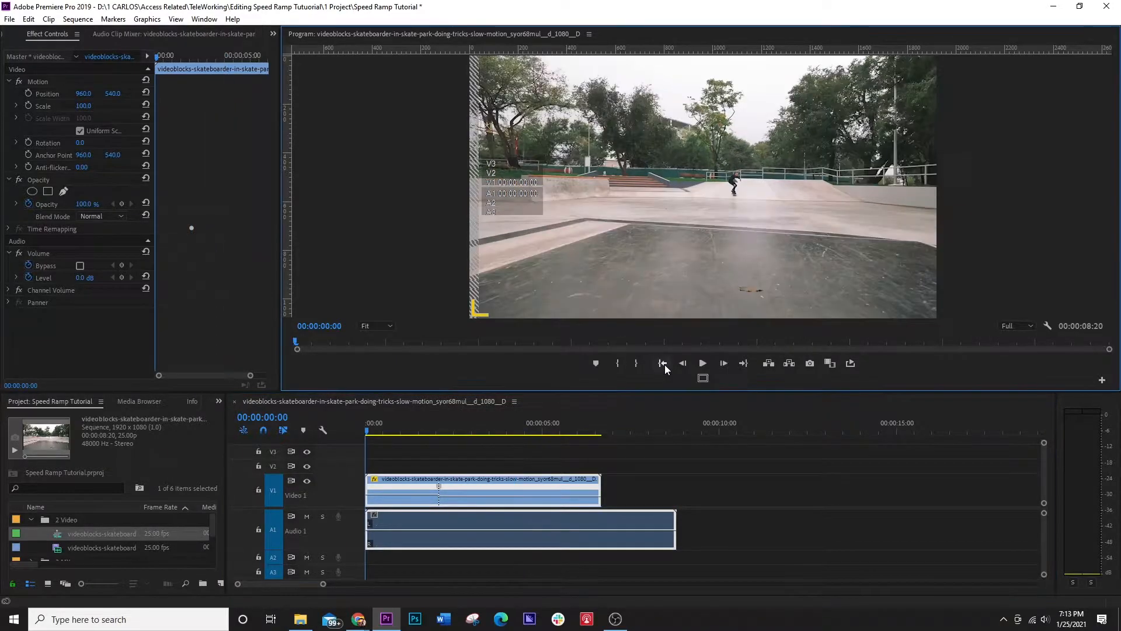
pyautogui.press('space')
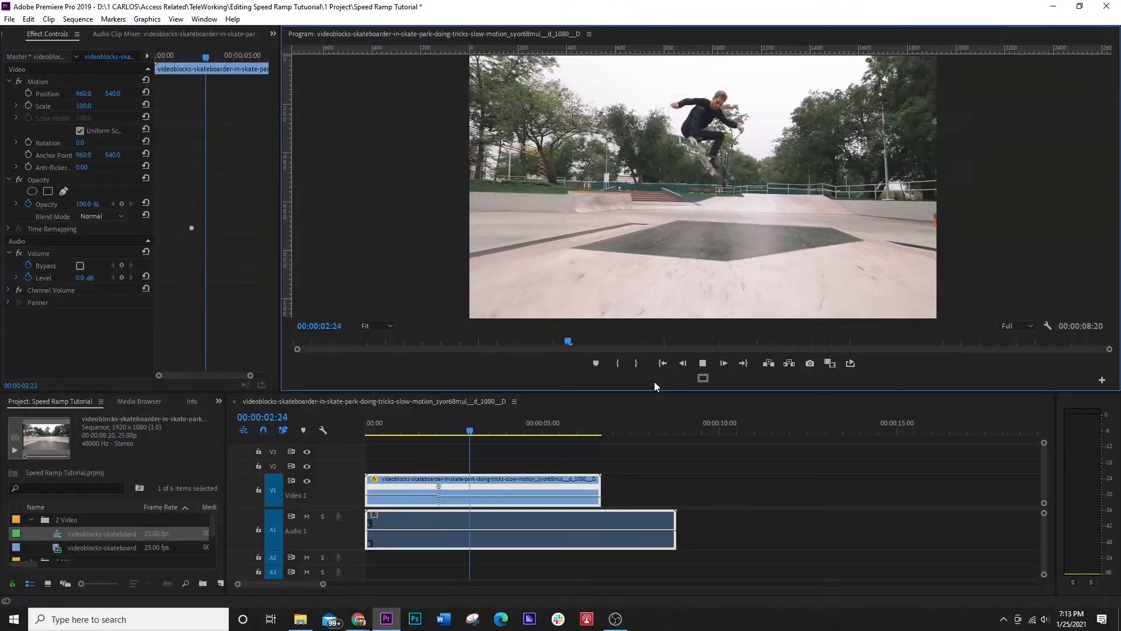
pyautogui.press('space')
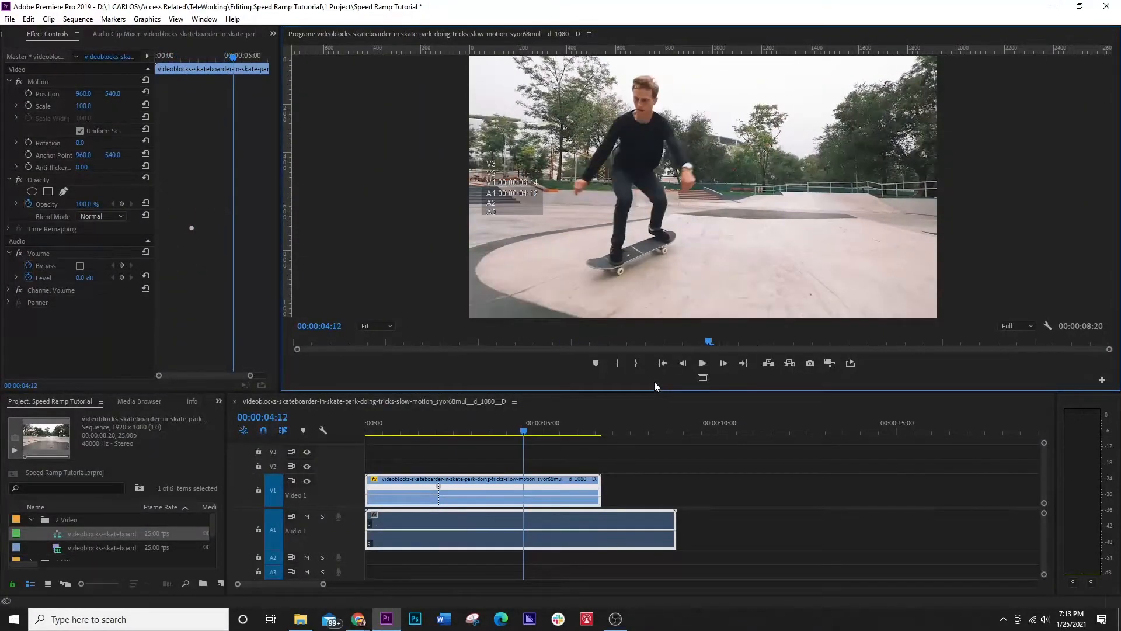
# Add a second speed keyframe after the landing at 00:00:04:02 and raise the speed of the section following it to about 197%
pyautogui.hotkey('shift', 'Left')
pyautogui.hotkey('shift', 'Left')
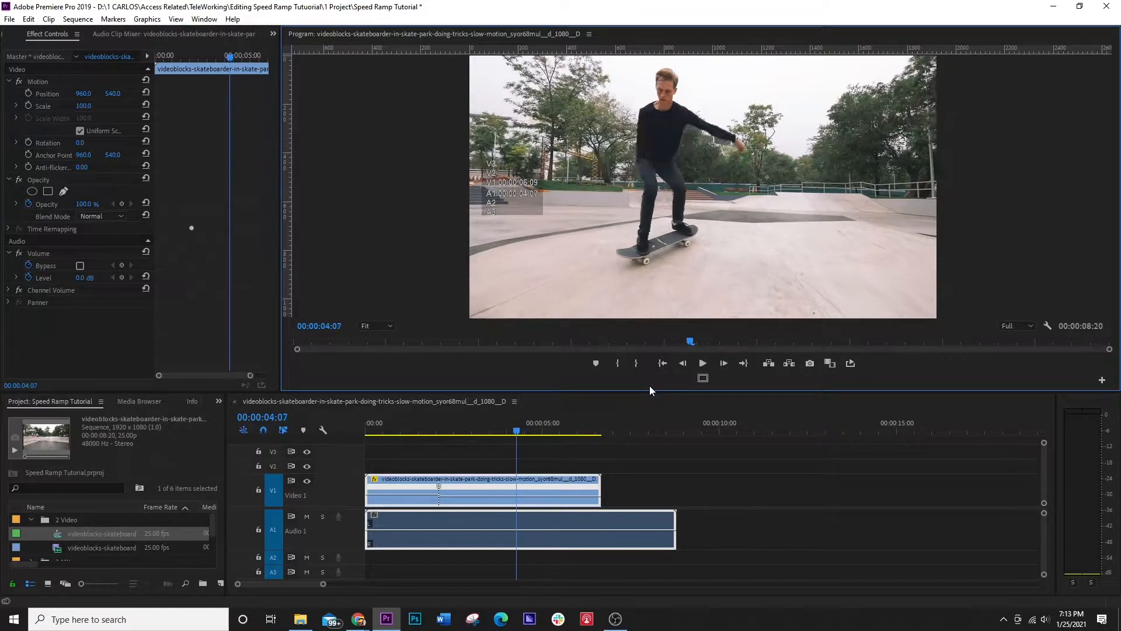
pyautogui.keyDown('ctrl'); pyautogui.click(514, 498); pyautogui.keyUp('ctrl')
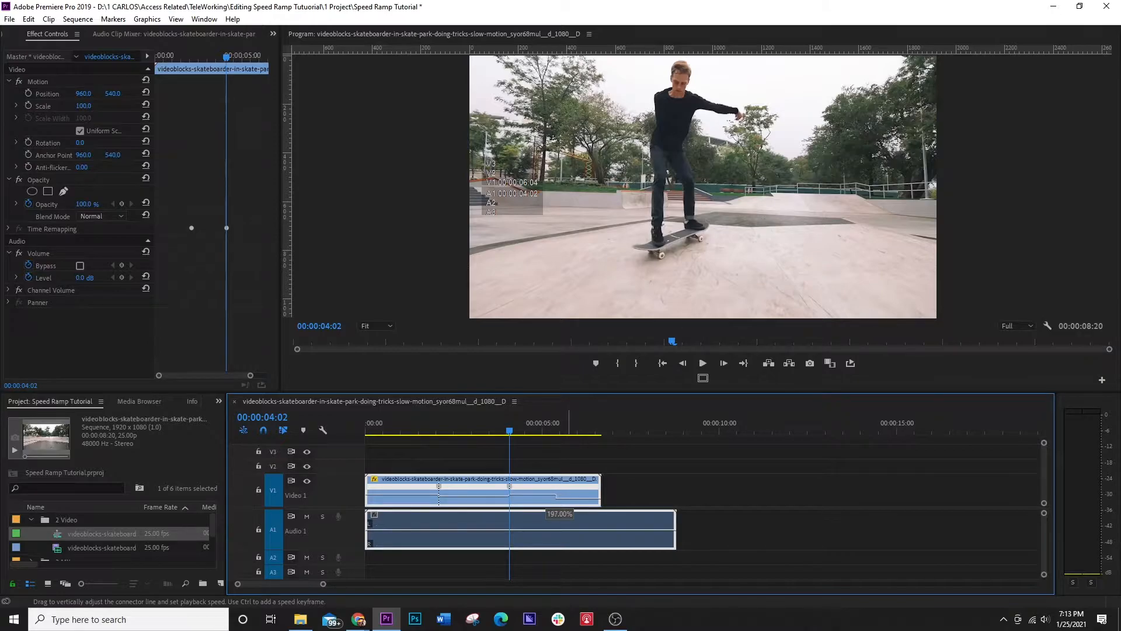
pyautogui.moveTo(557, 500); pyautogui.dragTo(545, 445)
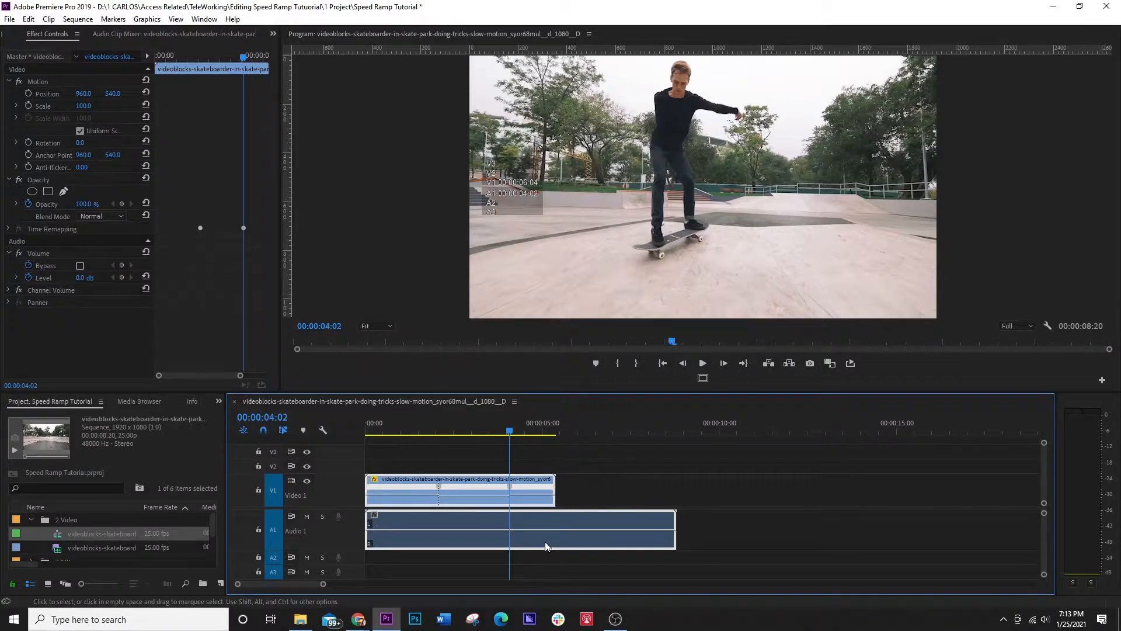
# Mute the Audio 1 track and play the speed-ramped sequence from the start
pyautogui.click(306, 517)
pyautogui.click(662, 363)
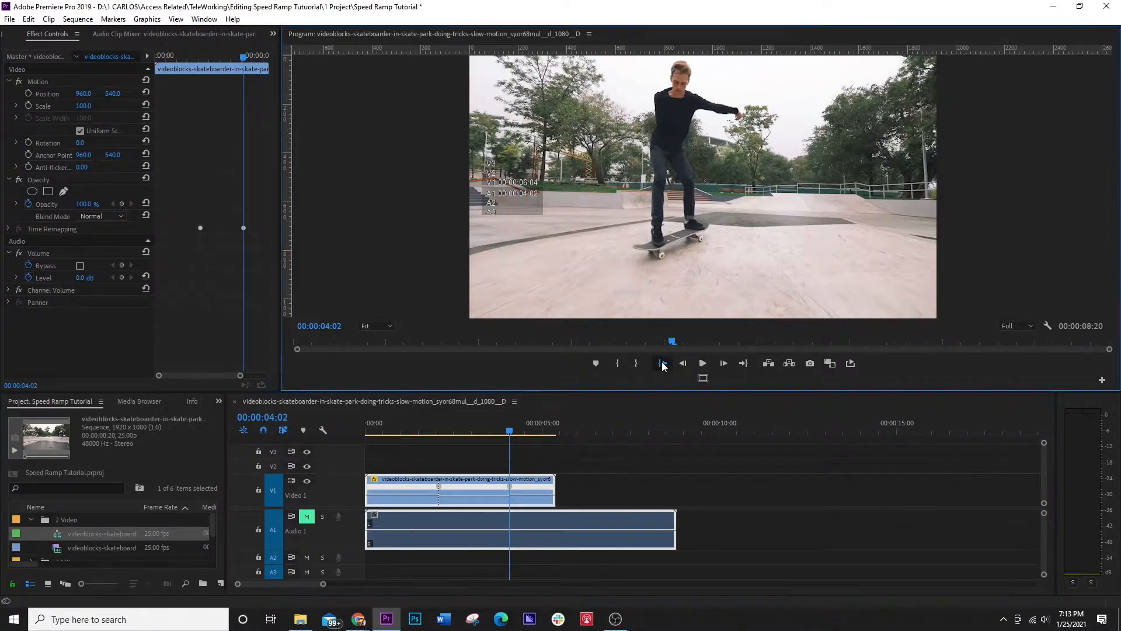
pyautogui.click(702, 363)
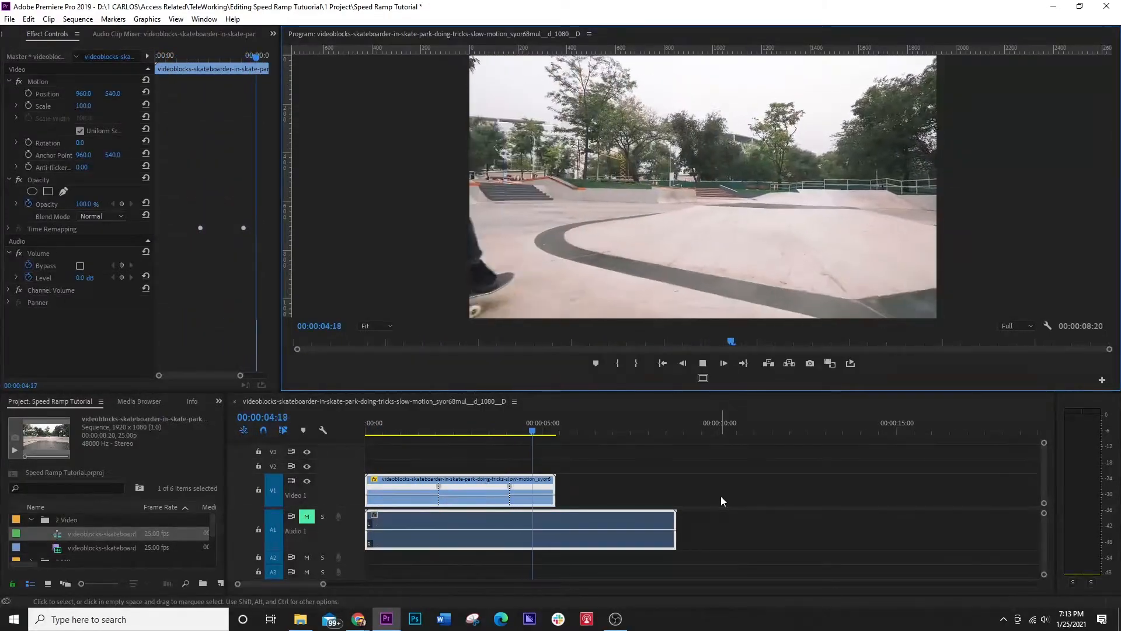
pyautogui.press('space')
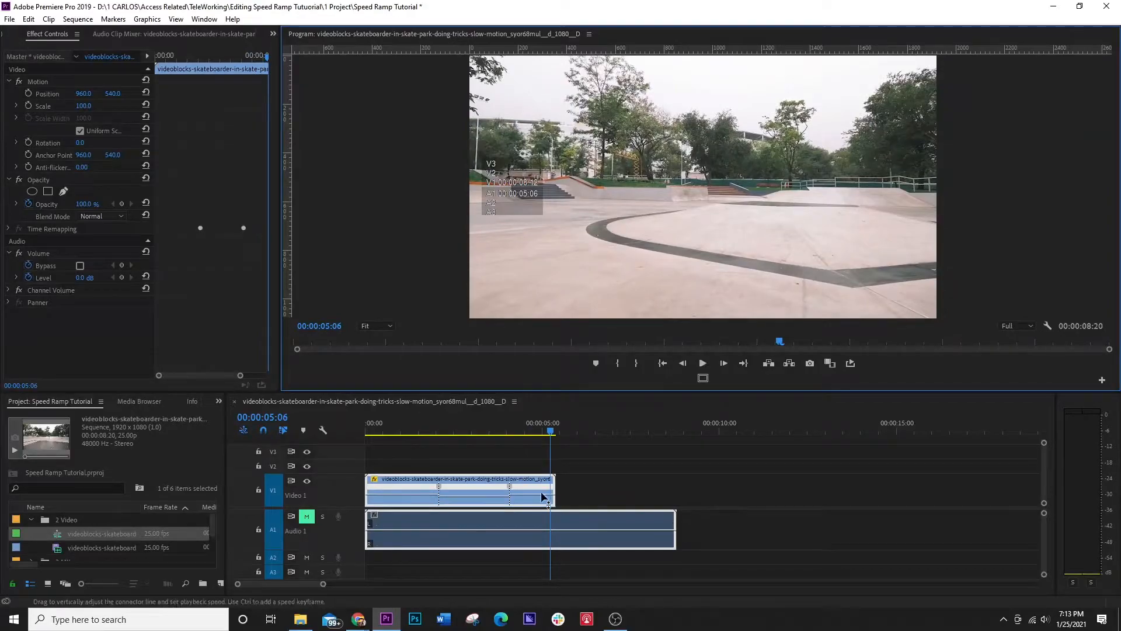
# Spread apart both halves of the two speed keyframes, before the jump and after the landing, to create gradual speed transitions
pyautogui.click(477, 429)
pyautogui.press('=')
pyautogui.press('=')
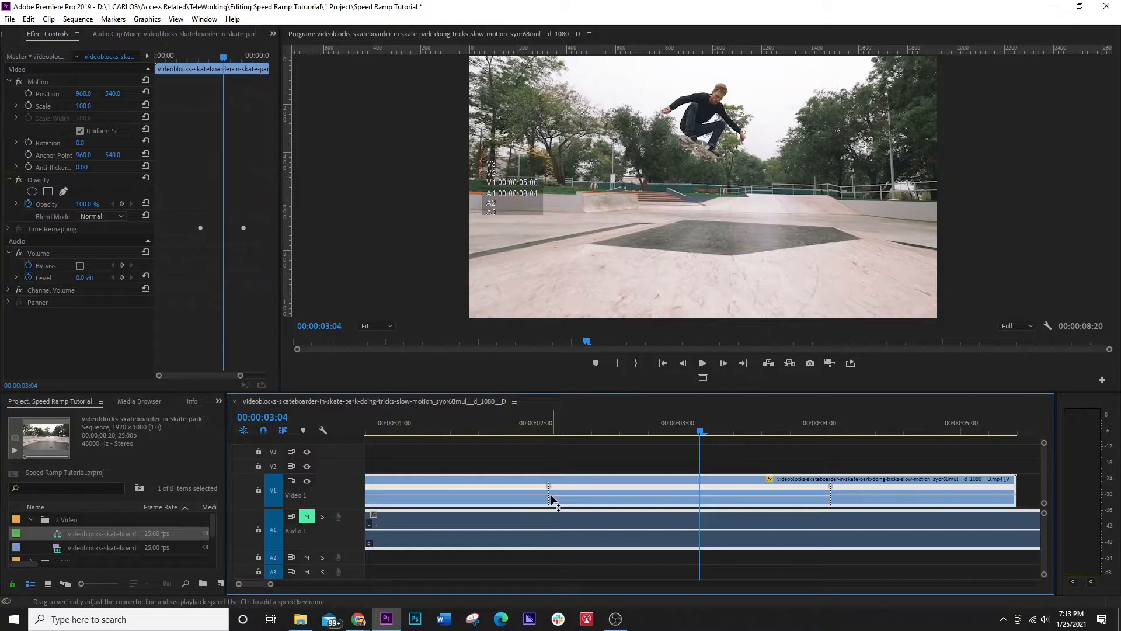
pyautogui.moveTo(553, 491); pyautogui.dragTo(581, 491)
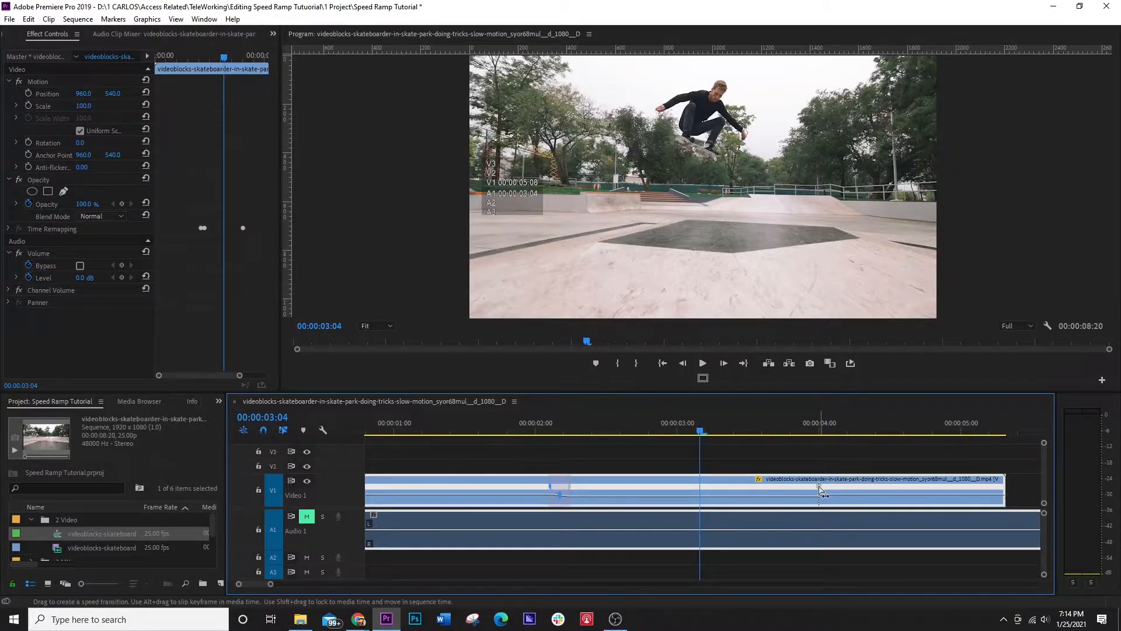
pyautogui.moveTo(822, 487); pyautogui.dragTo(849, 491)
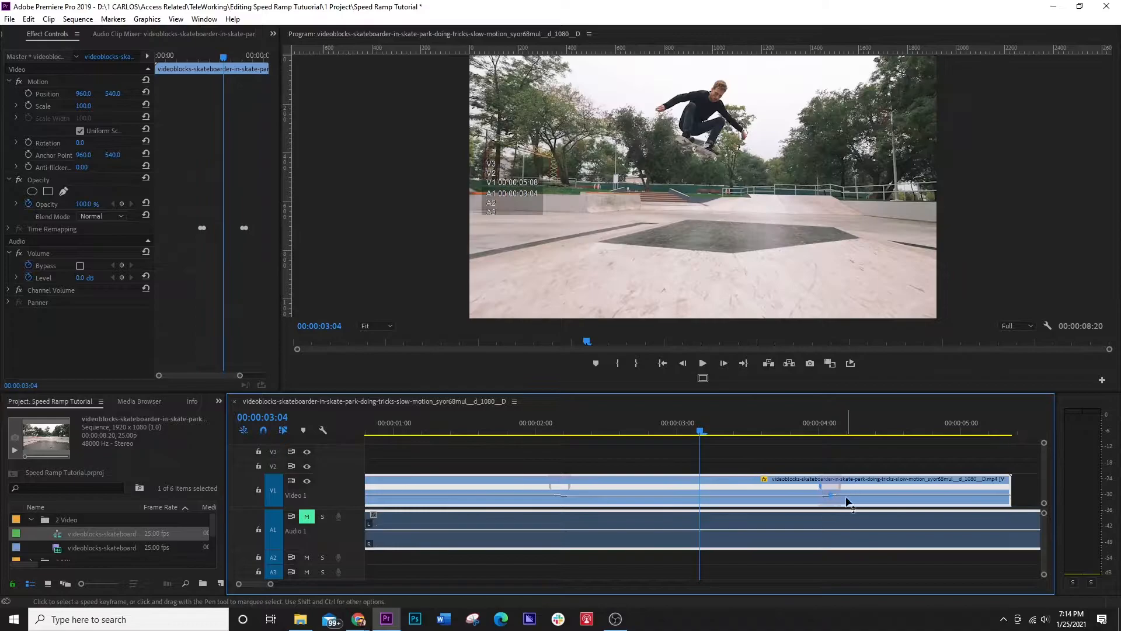
# Play back the jump and landing several times to check the timing of the speed transitions
pyautogui.click(516, 431)
pyautogui.press('space')
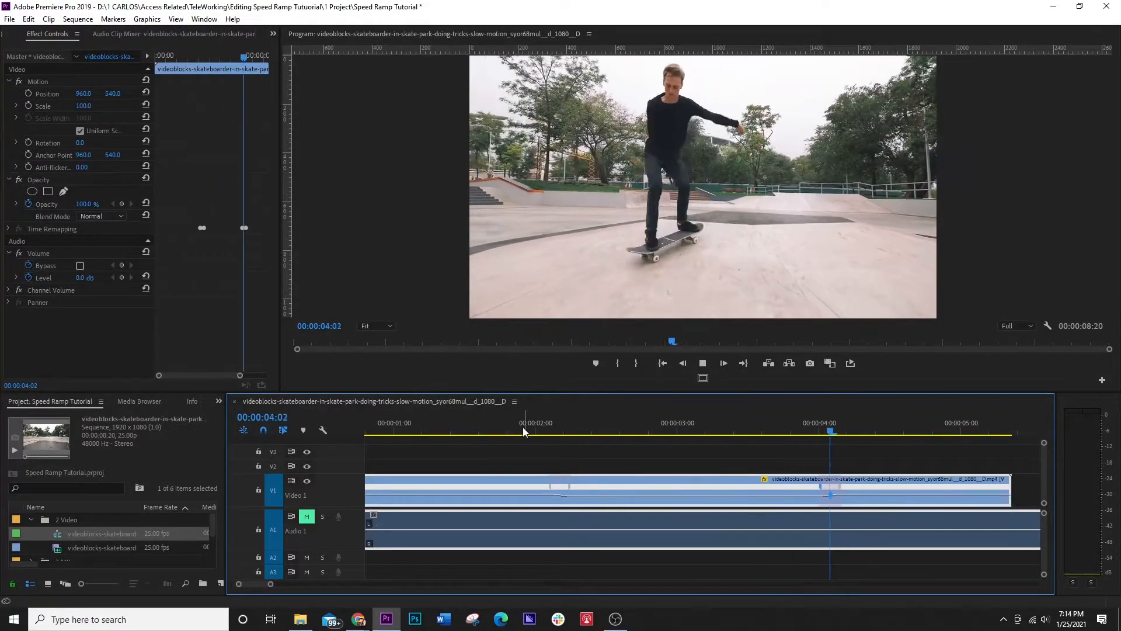
pyautogui.press('space')
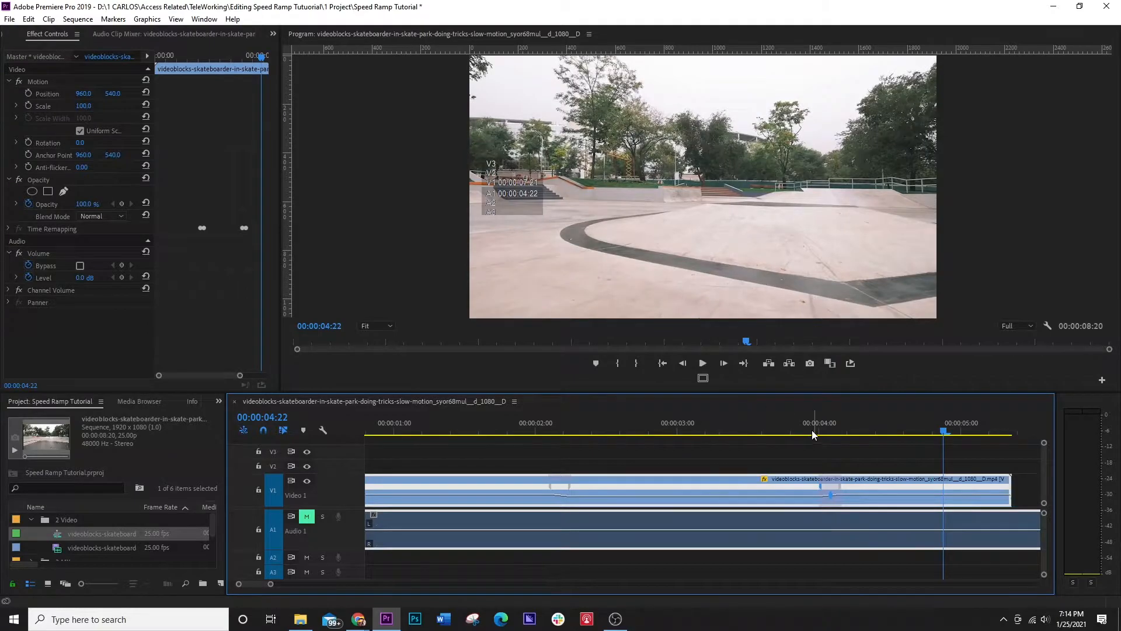
pyautogui.click(794, 431)
pyautogui.press('space')
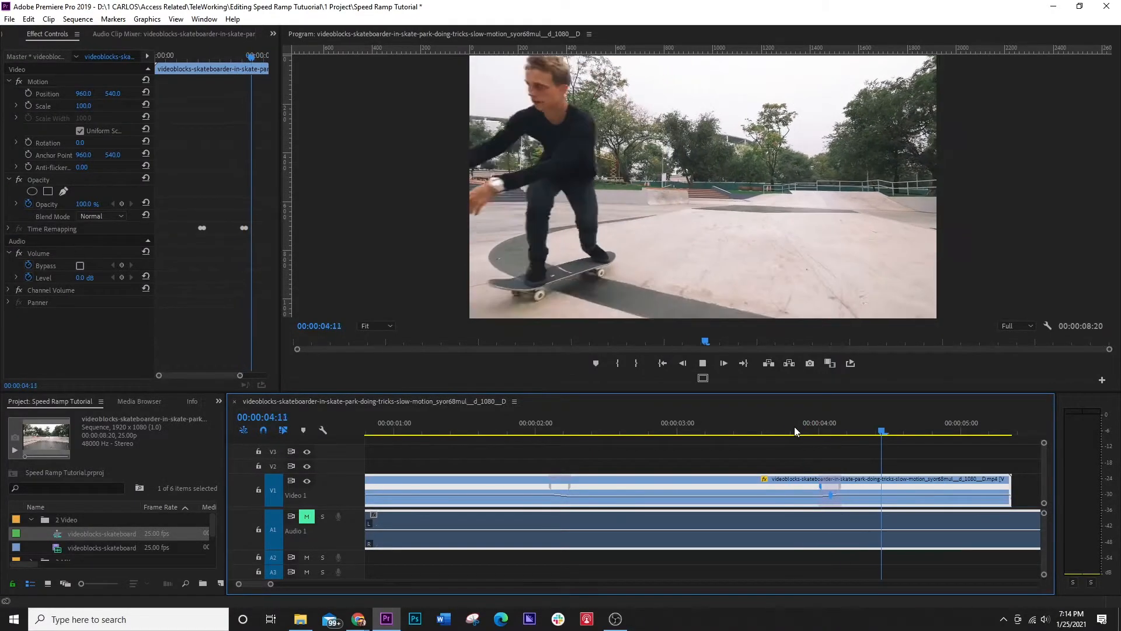
pyautogui.press('space')
pyautogui.click(724, 430)
pyautogui.press('space')
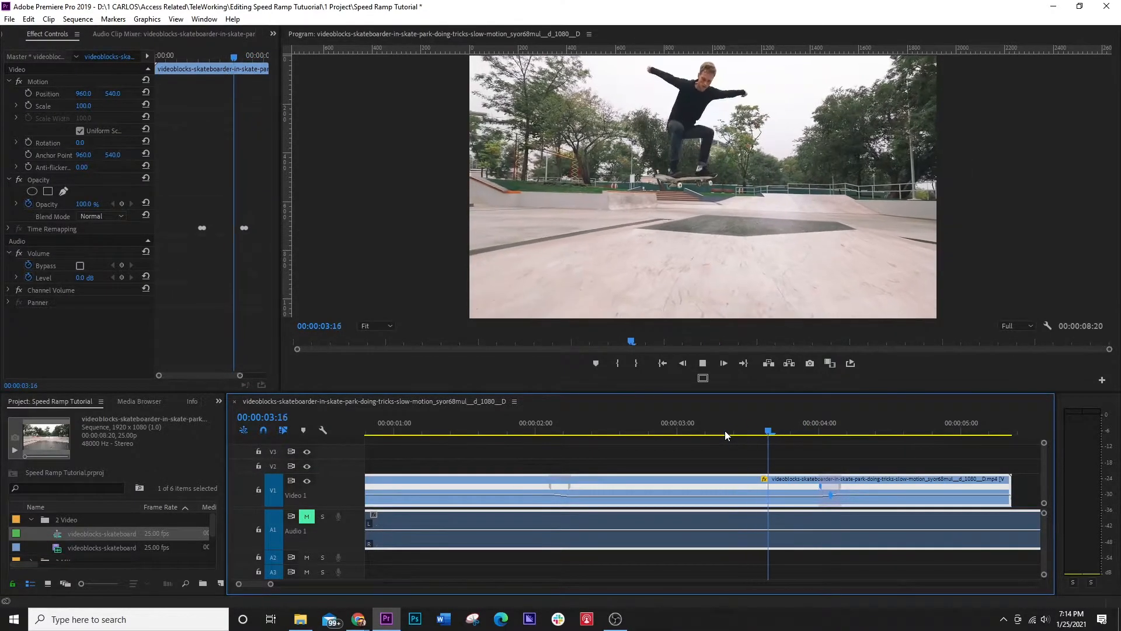
pyautogui.press('space')
# Shift the speed transition after the landing earlier in two small moves, playing back the jump after each adjustment
pyautogui.click(829, 493)
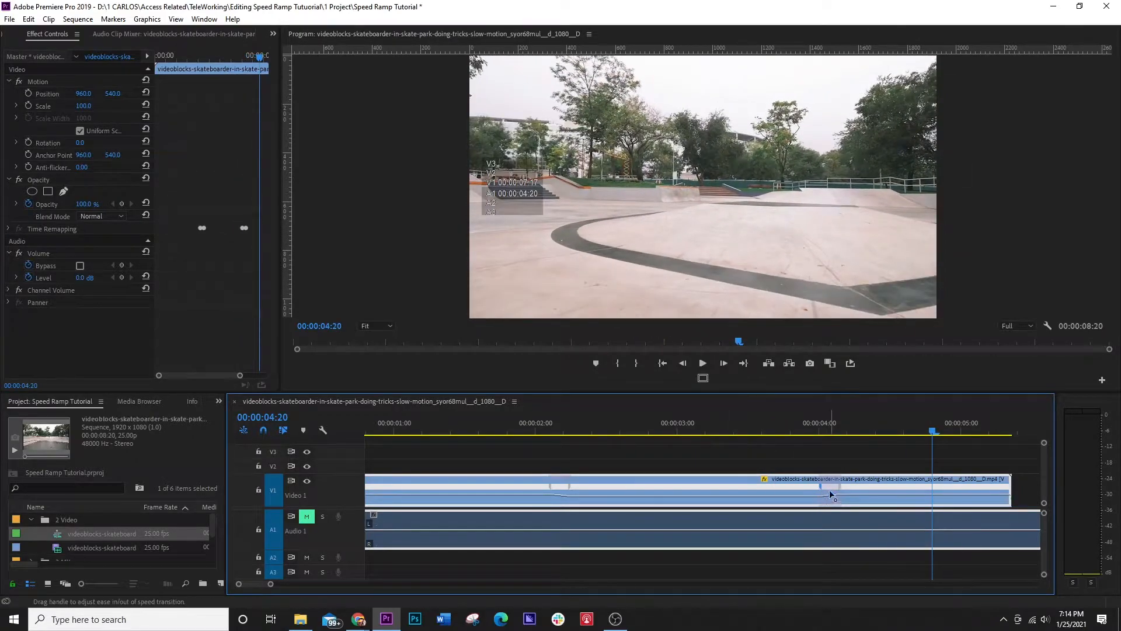
pyautogui.moveTo(828, 487); pyautogui.dragTo(809, 494)
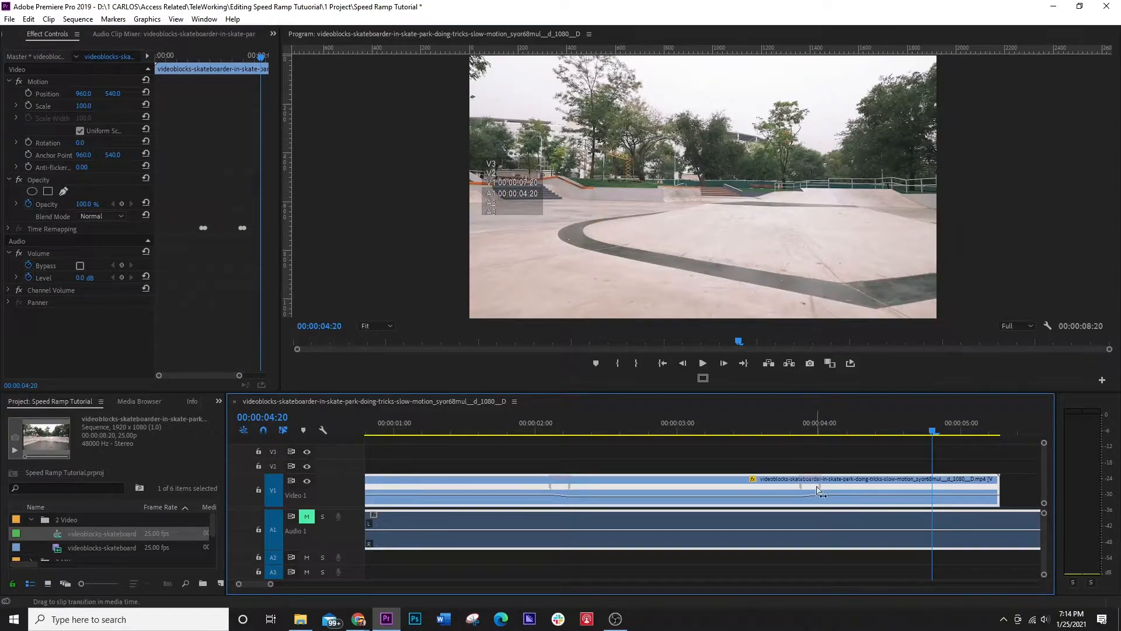
pyautogui.click(720, 416)
pyautogui.press('space')
pyautogui.press('space')
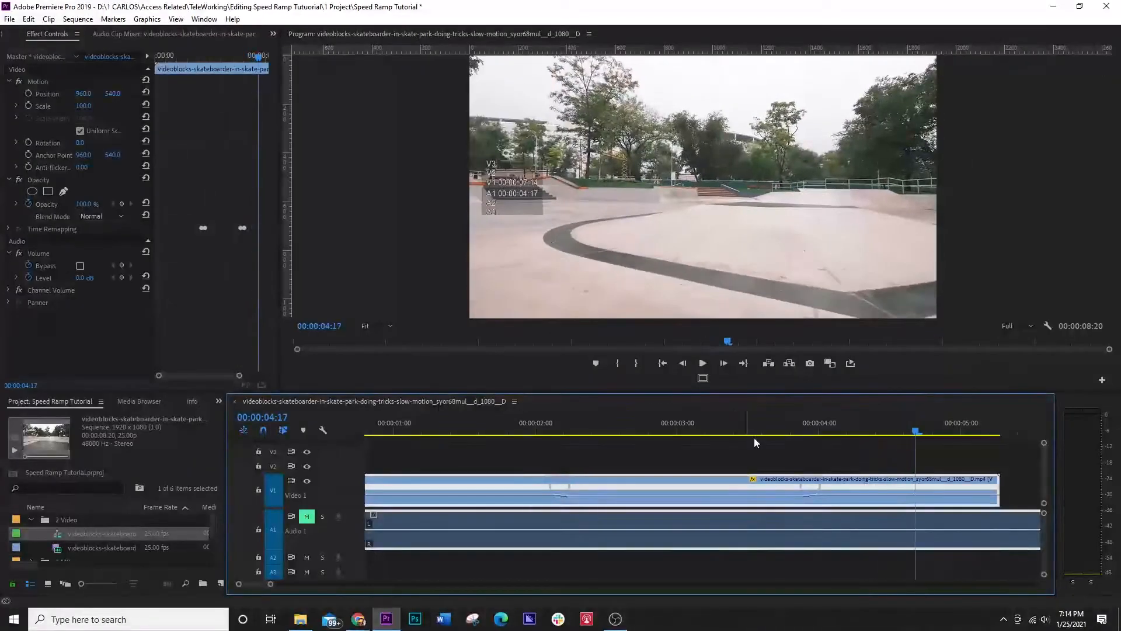
pyautogui.moveTo(810, 486); pyautogui.dragTo(794, 486)
pyautogui.click(679, 418)
pyautogui.press('space')
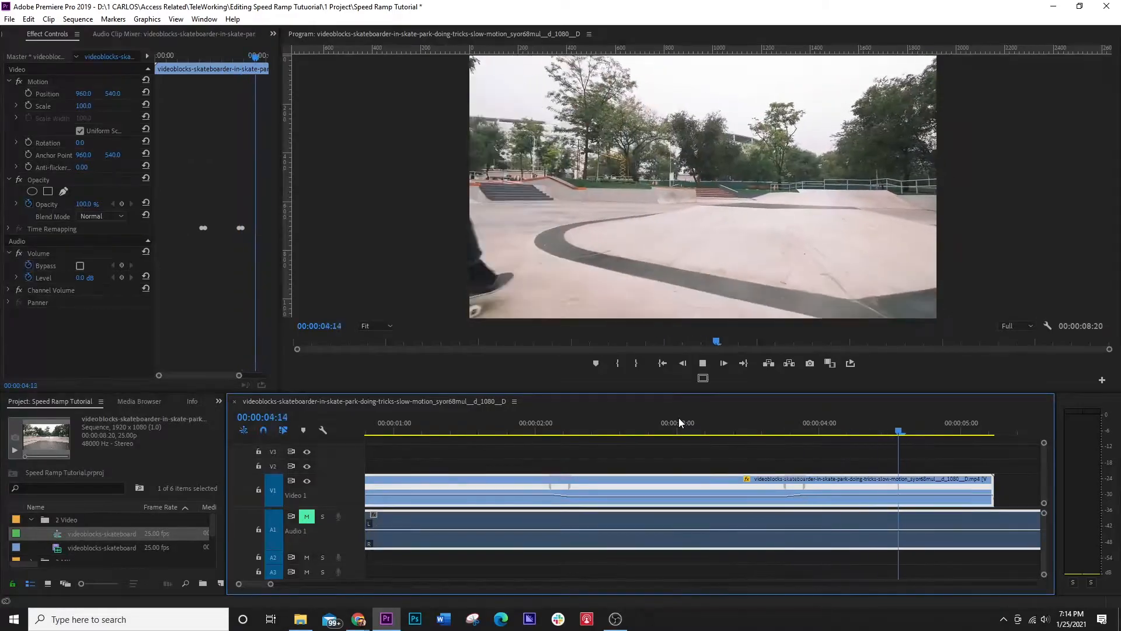
pyautogui.press('space')
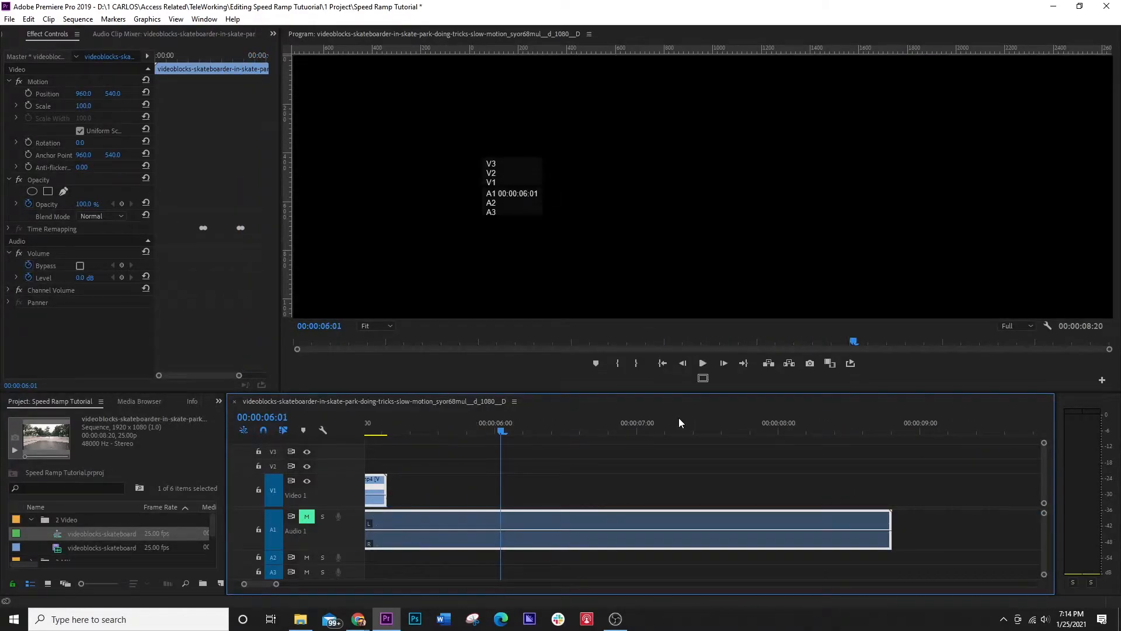
# Play the adjusted speed ramp from the start of the sequence, then return the playhead to the start
pyautogui.click(663, 363)
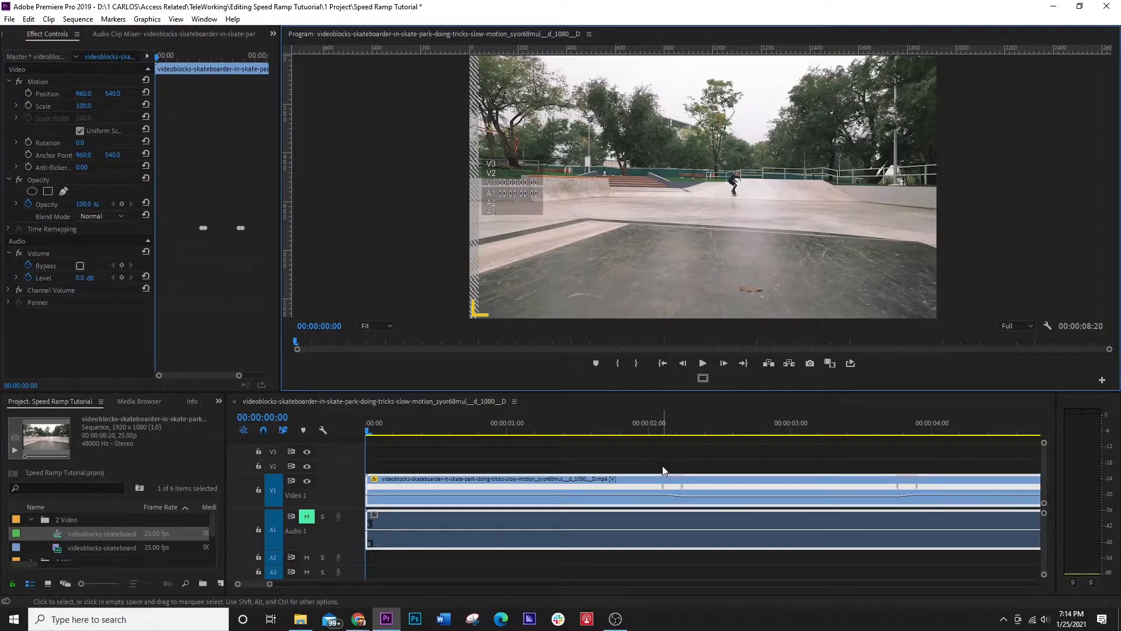
pyautogui.press('space')
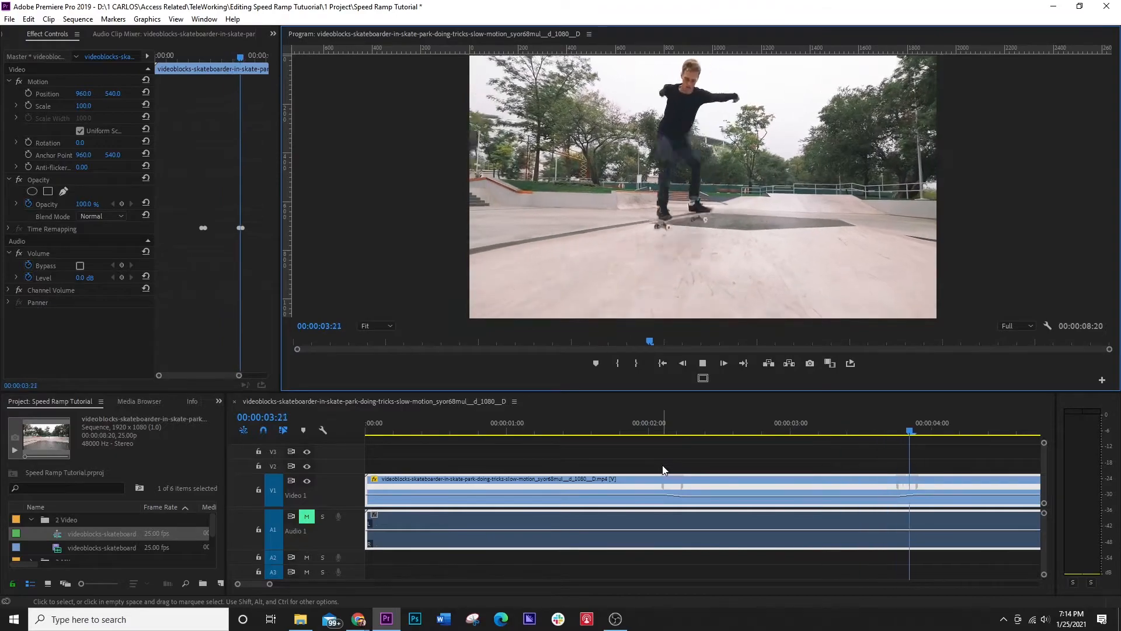
pyautogui.press('space')
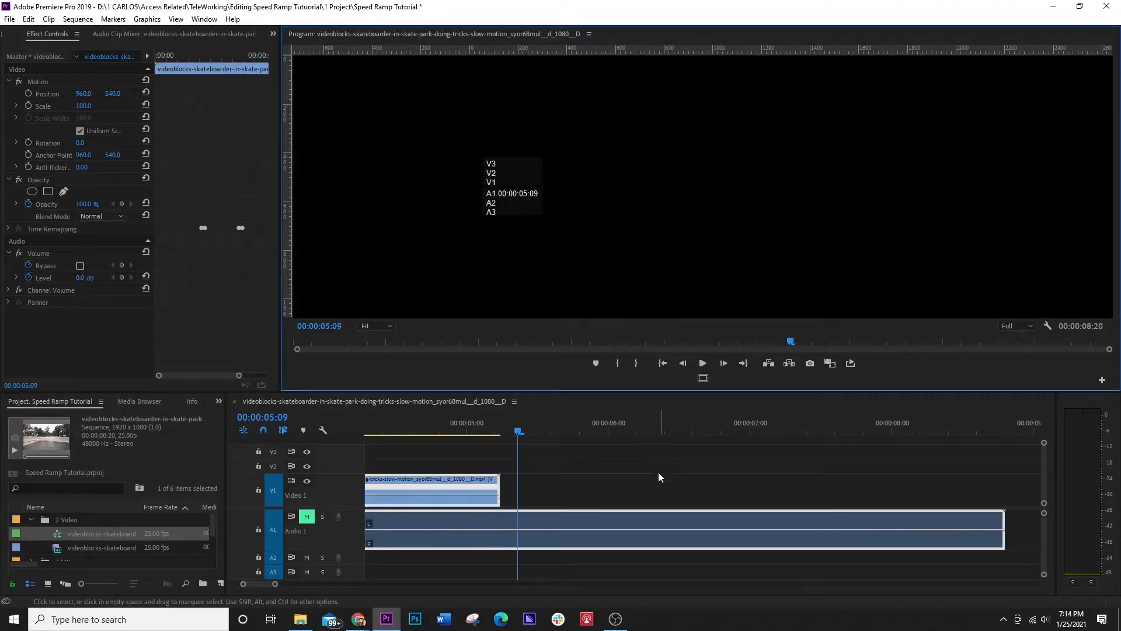
pyautogui.click(661, 364)
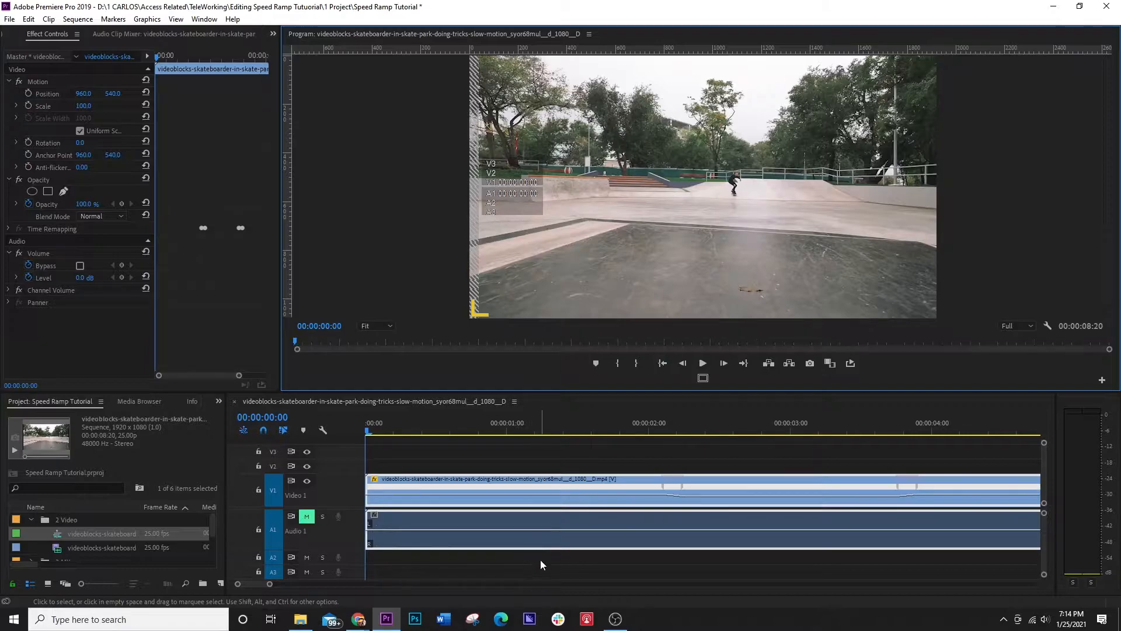
# Add the "Drinks on me" music track from the 3 MX bin to Audio 2 at the start of the sequence
pyautogui.click(374, 437)
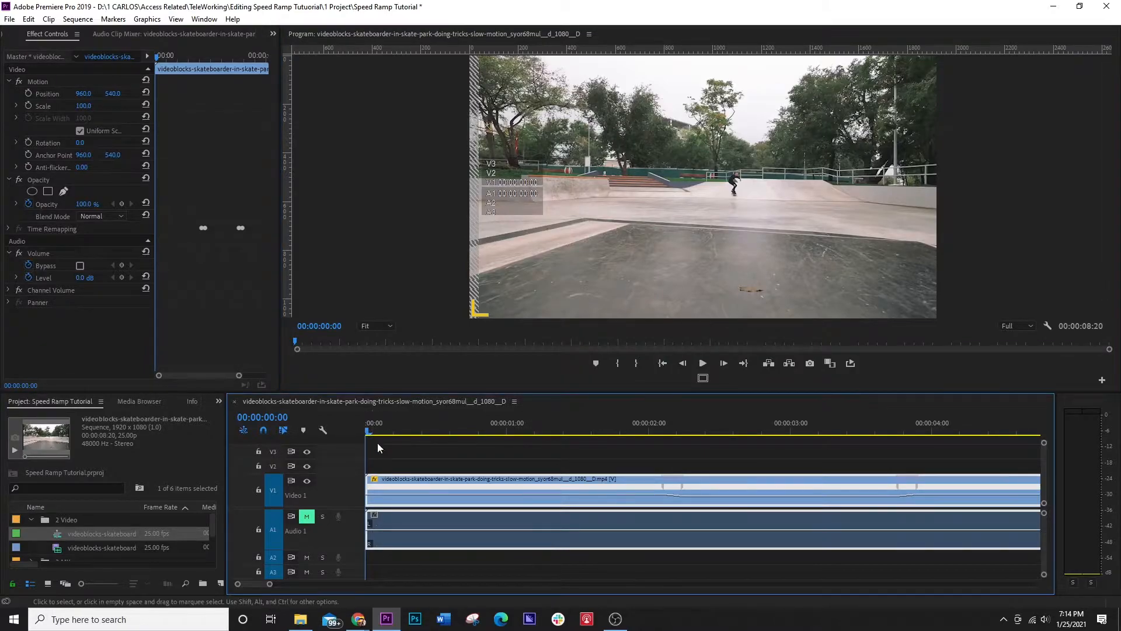
pyautogui.press('-')
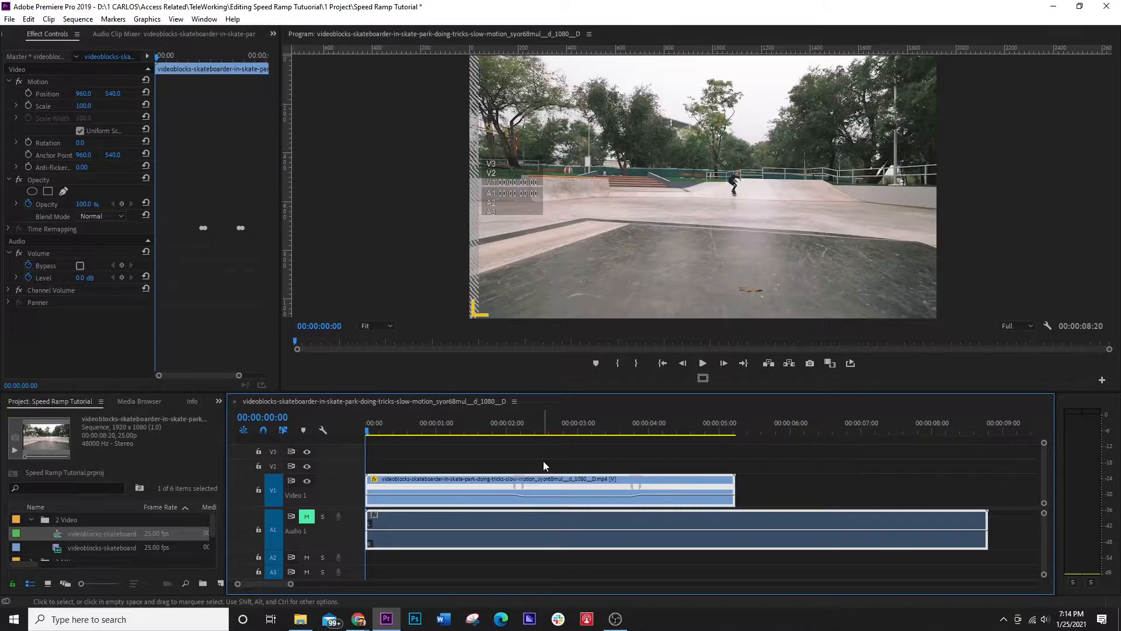
pyautogui.moveTo(367, 391); pyautogui.dragTo(367, 334)
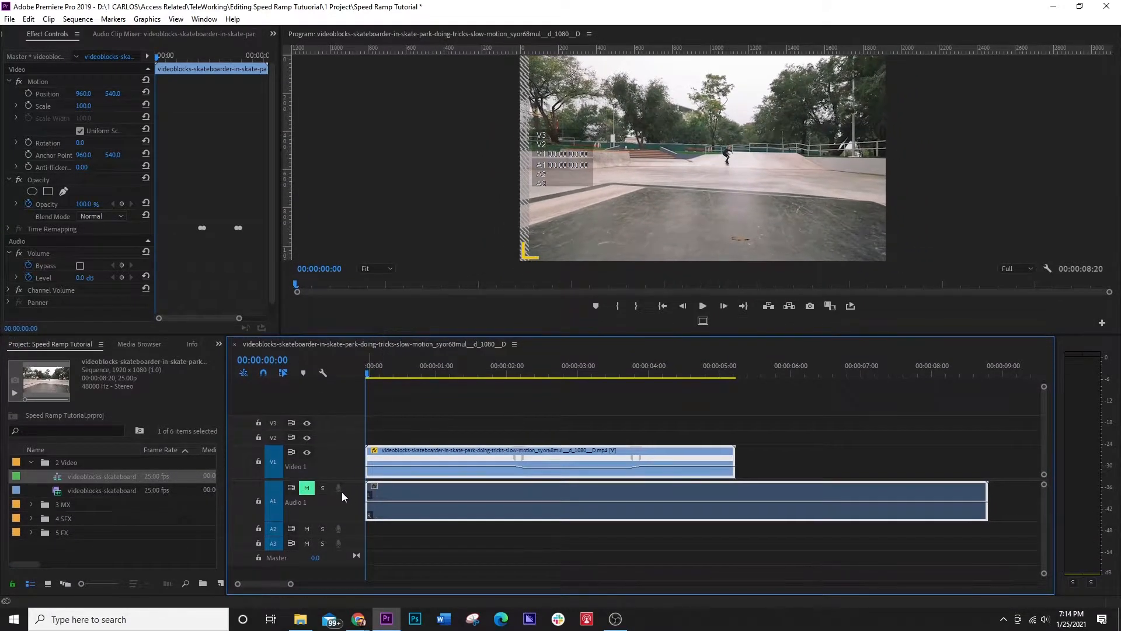
pyautogui.click(32, 463)
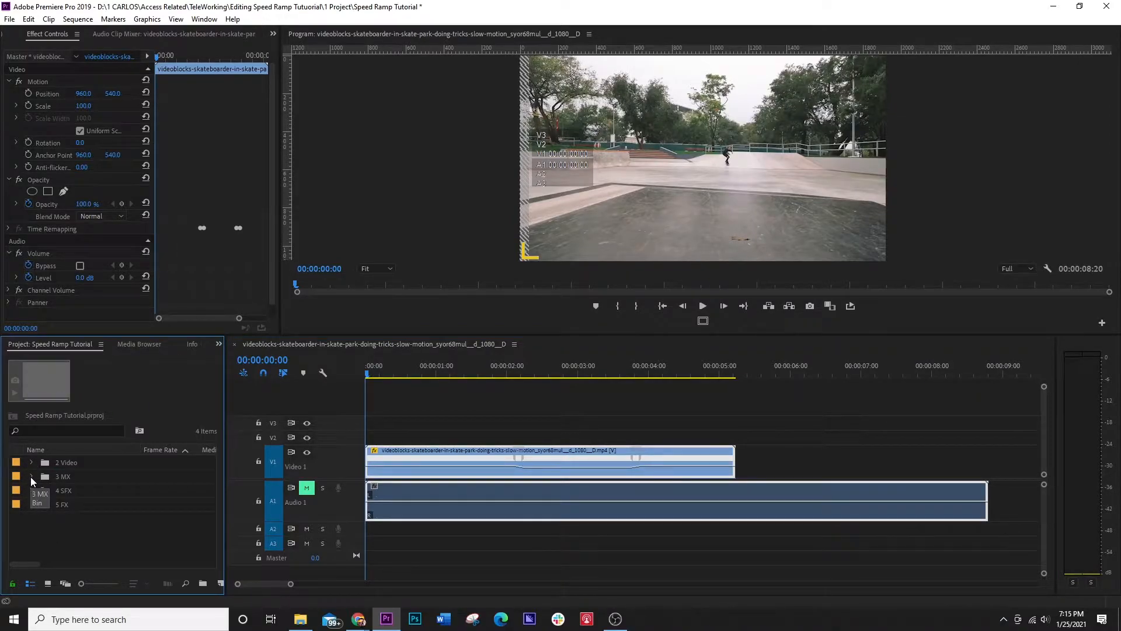
pyautogui.click(30, 477)
pyautogui.moveTo(57, 493); pyautogui.dragTo(350, 572)
# Play the speed-ramped clip together with the music to hear how they match
pyautogui.click(495, 298)
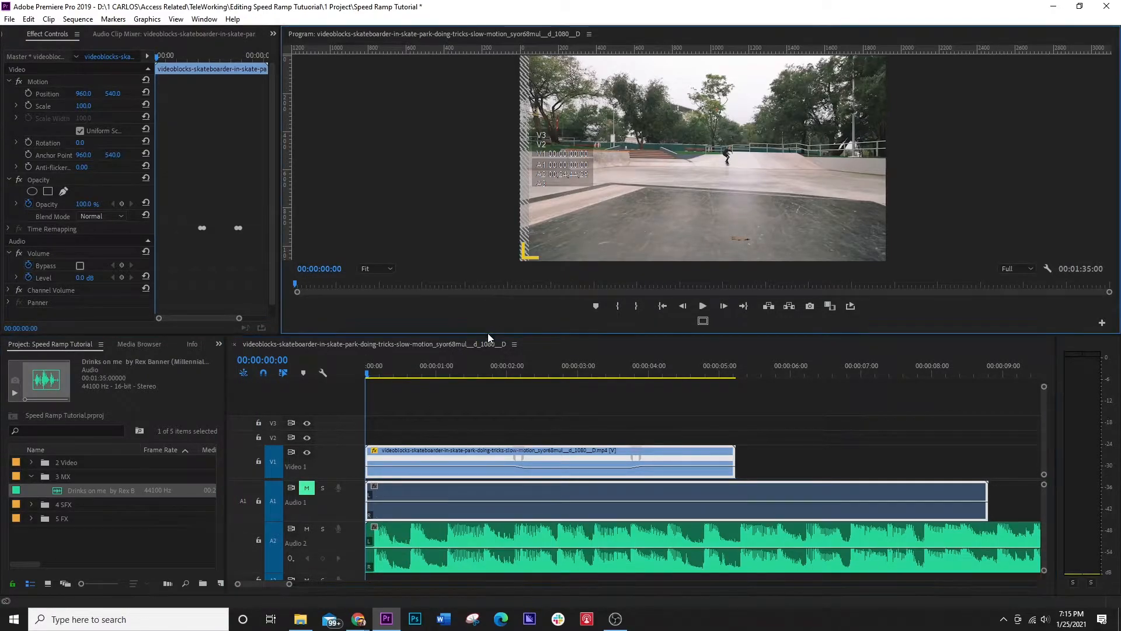
pyautogui.moveTo(490, 336); pyautogui.dragTo(503, 276)
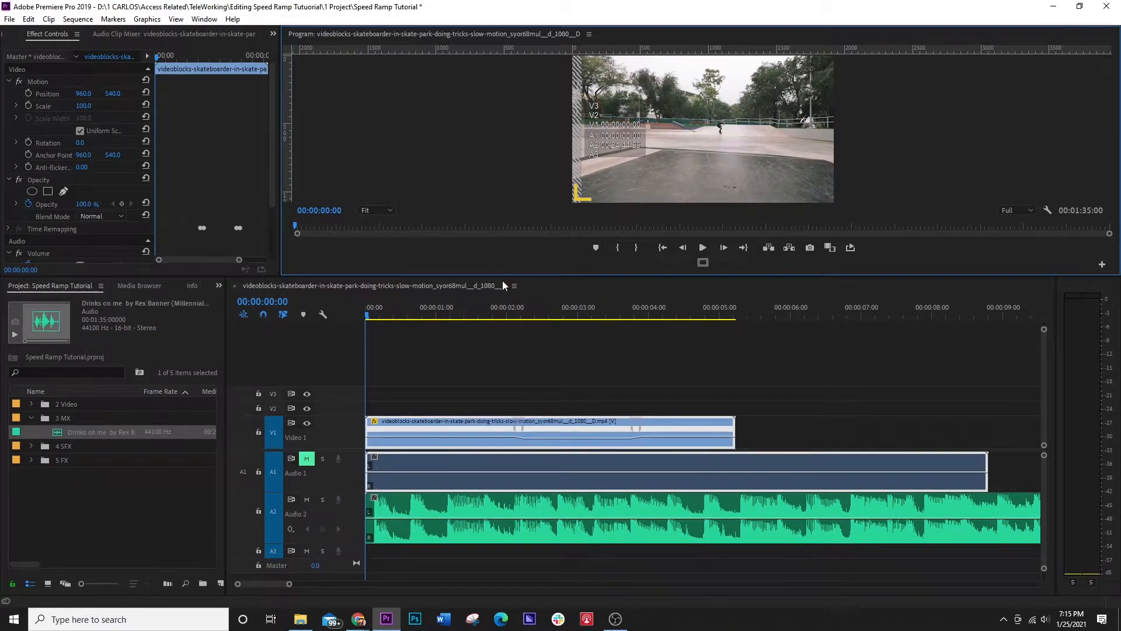
pyautogui.press('space')
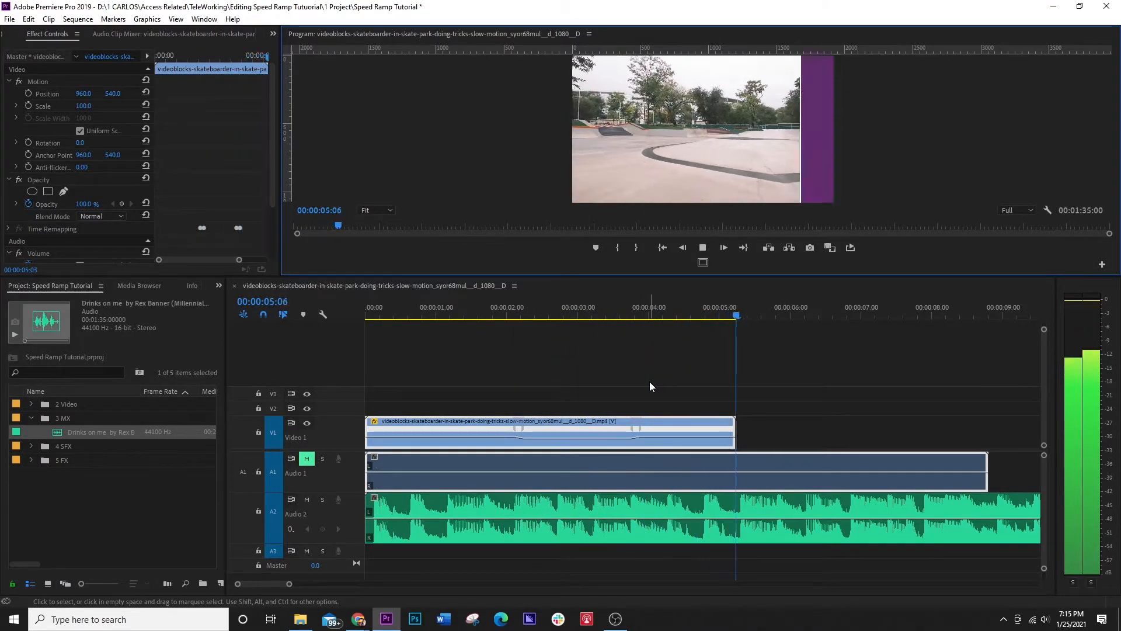
pyautogui.press('space')
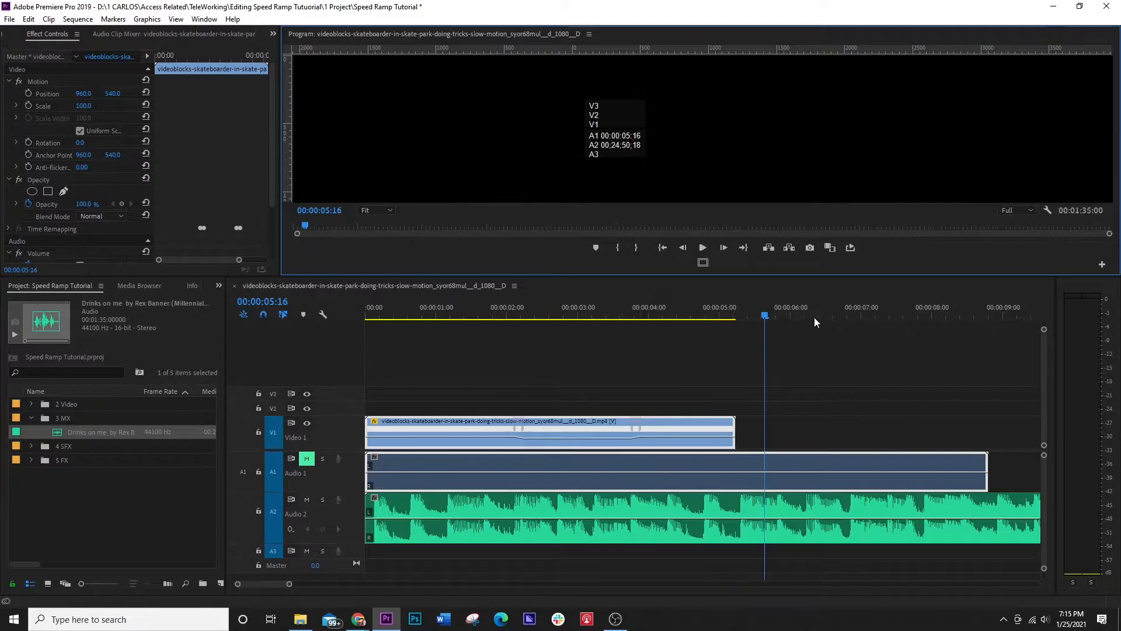
# Find the musical break past the 33-second mark, cut the Audio 2 music at 00:00:36:19 and delete everything after the cut
pyautogui.click(766, 316)
pyautogui.press('-')
pyautogui.press('-')
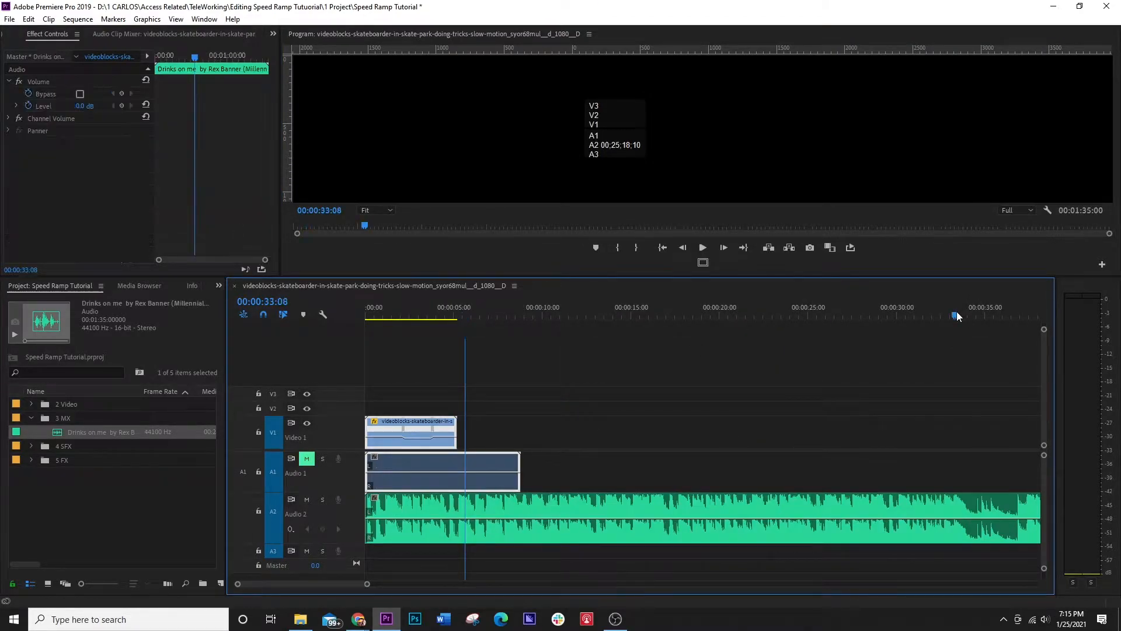
pyautogui.click(956, 310)
pyautogui.press('space')
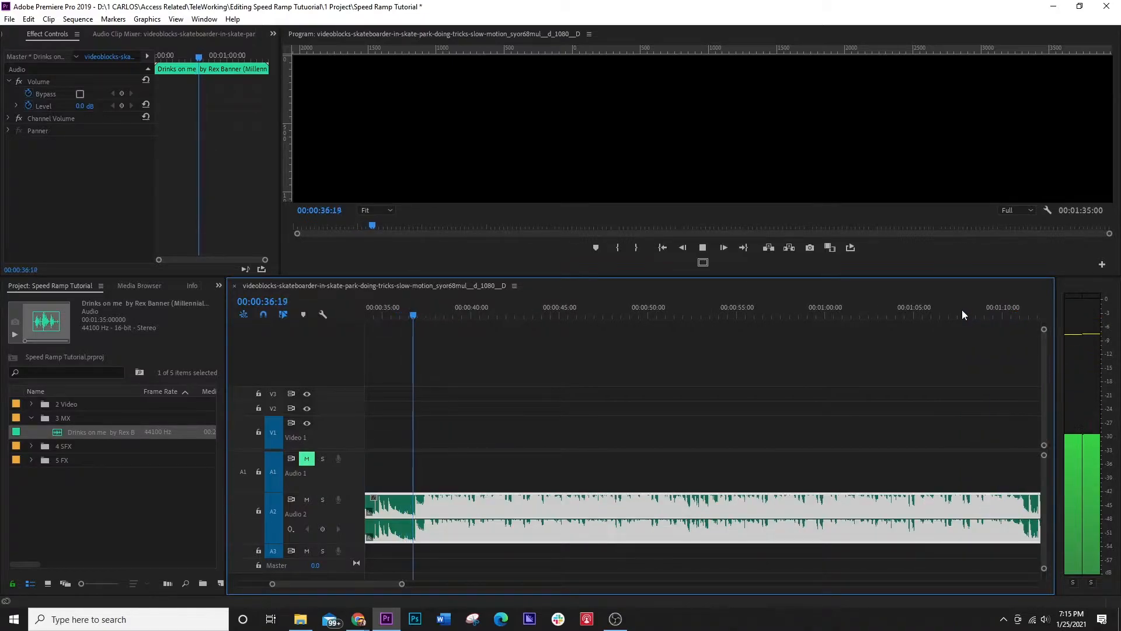
pyautogui.press('space')
pyautogui.moveTo(432, 317); pyautogui.dragTo(412, 317)
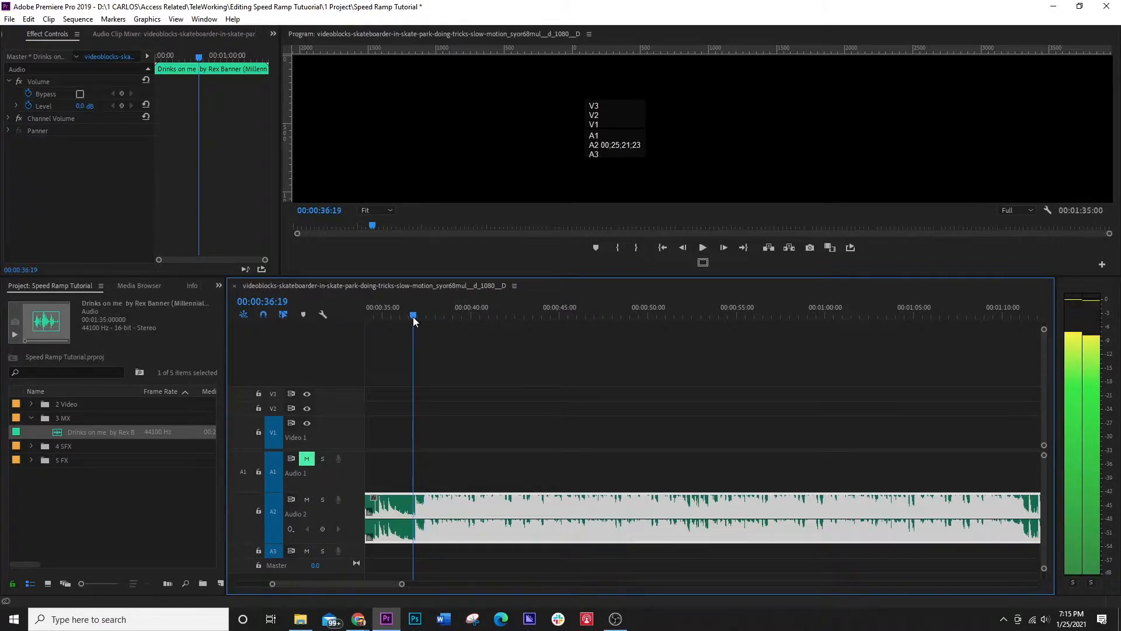
pyautogui.press('c')
pyautogui.click(420, 512)
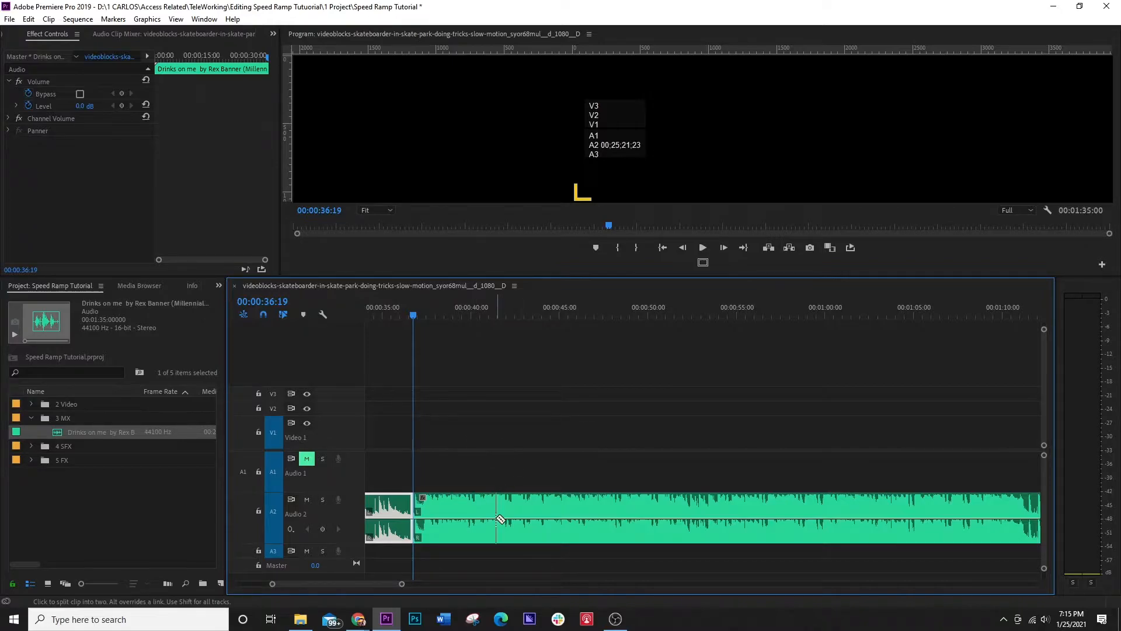
pyautogui.rightClick(500, 519)
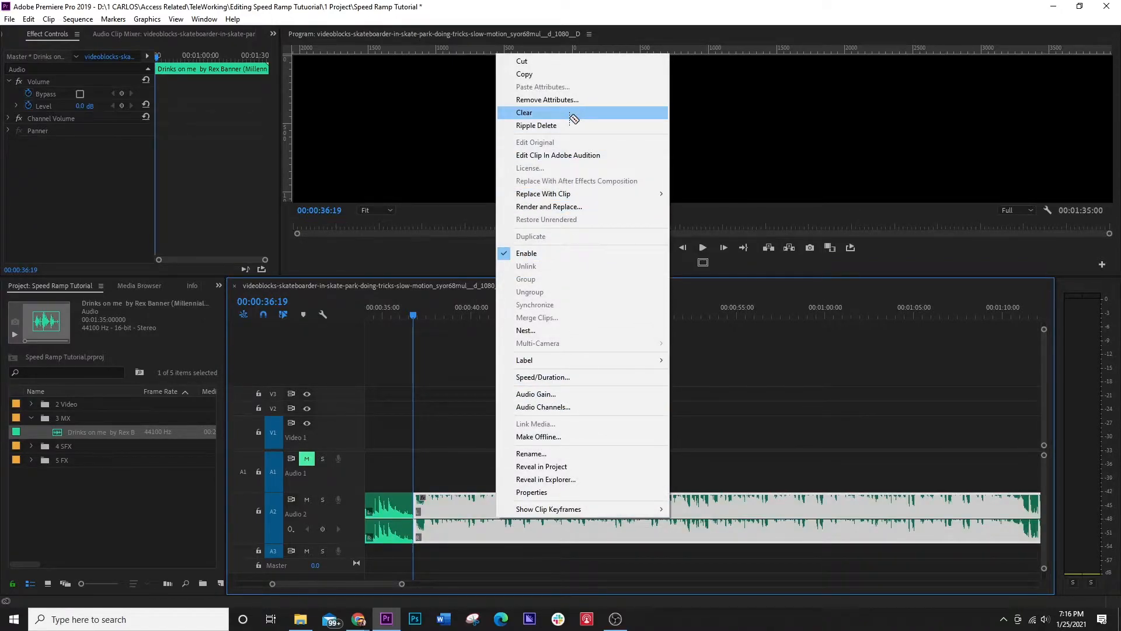
pyautogui.click(573, 116)
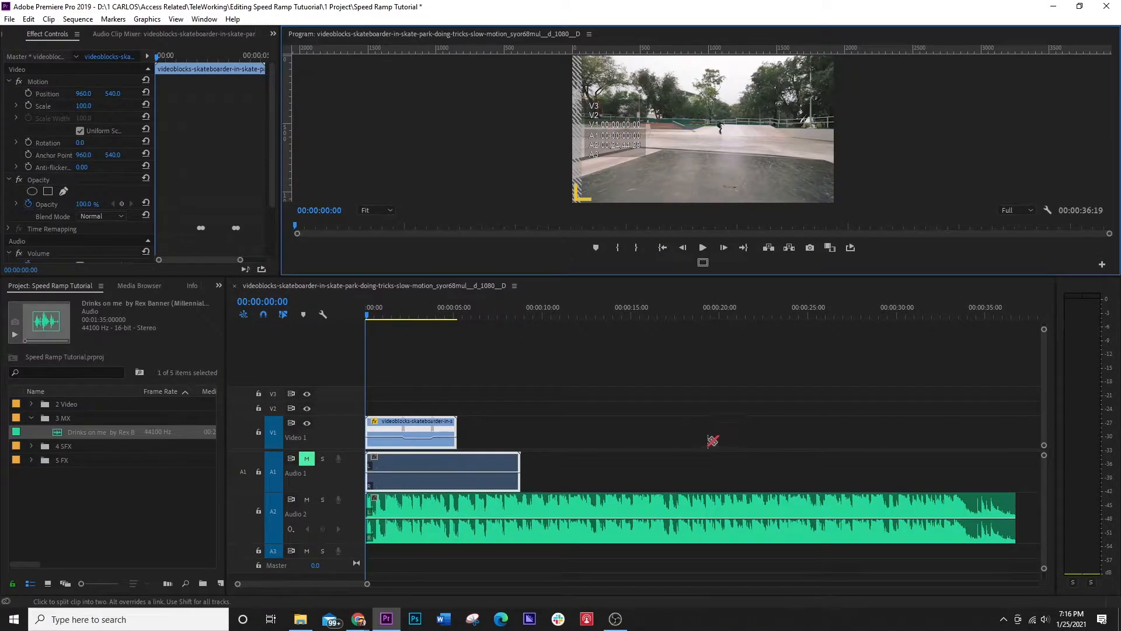
# Trim the front of the Audio 2 music to leave only its last 5.7 seconds or so, placed at the sequence start
pyautogui.press('v')
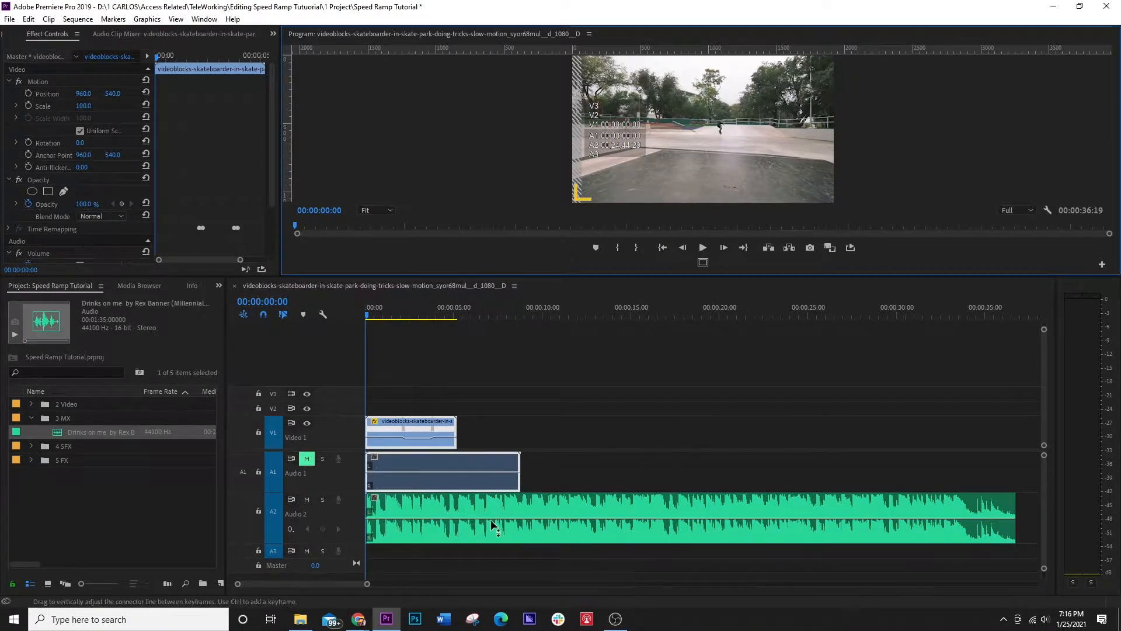
pyautogui.moveTo(370, 506); pyautogui.dragTo(405, 526)
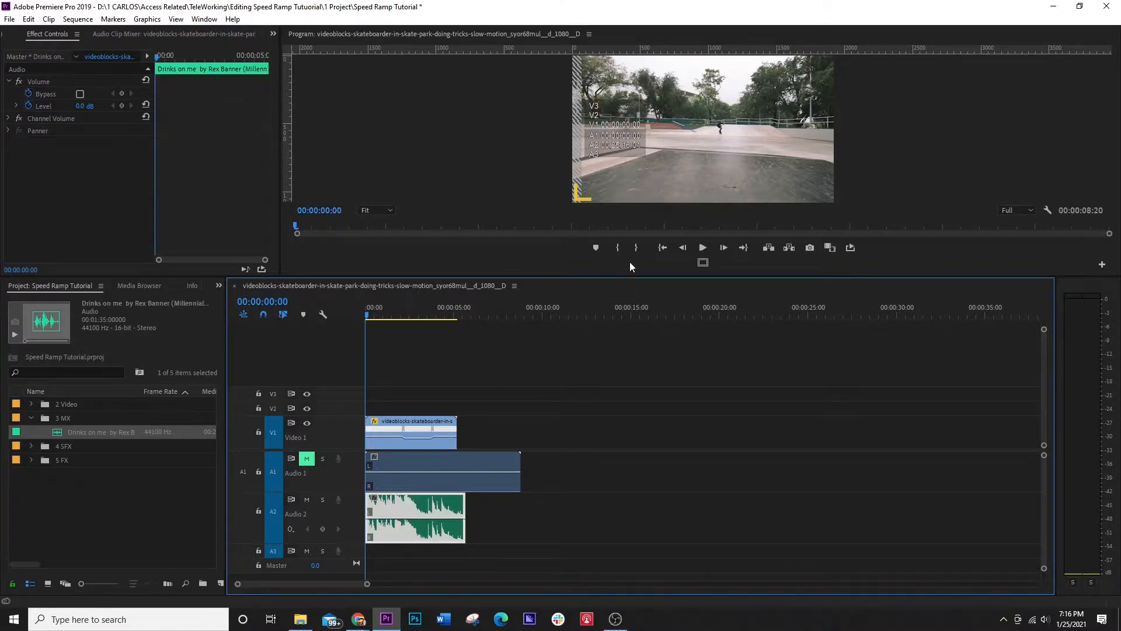
pyautogui.click(661, 248)
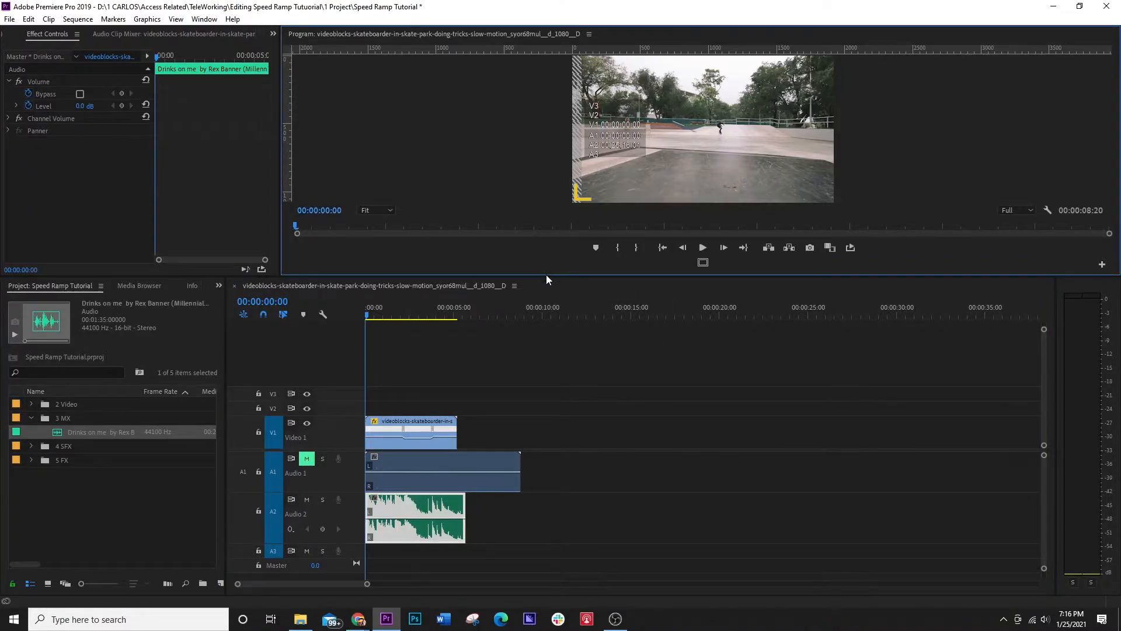
# Play the sequence with the shortened music from the start twice, then replay the landing to check the sync
pyautogui.moveTo(546, 275); pyautogui.dragTo(545, 393)
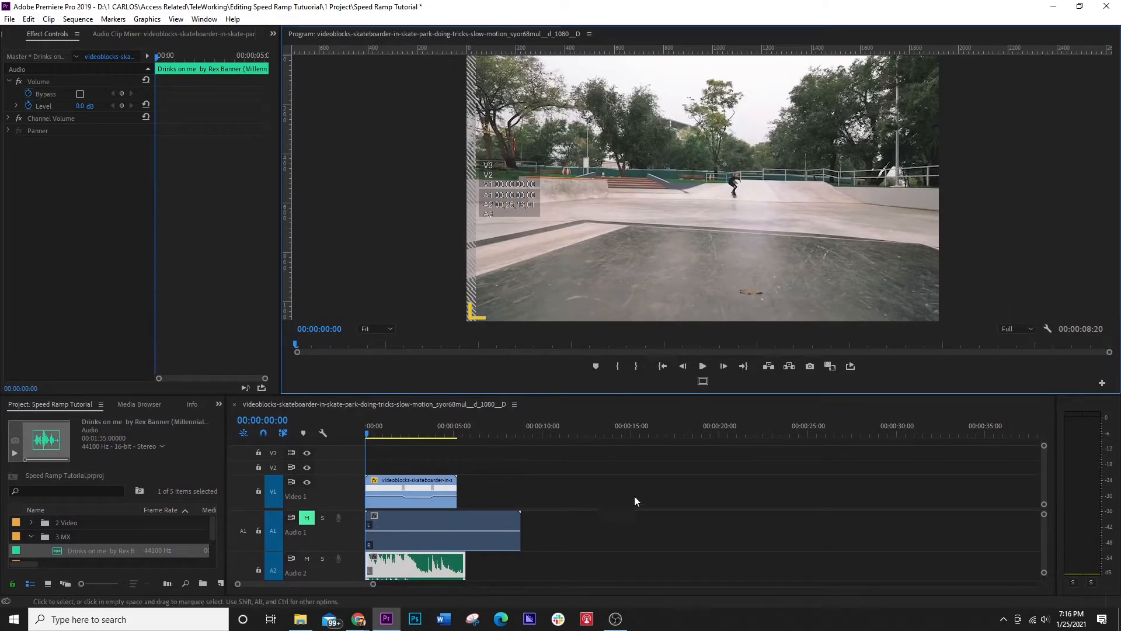
pyautogui.press('space')
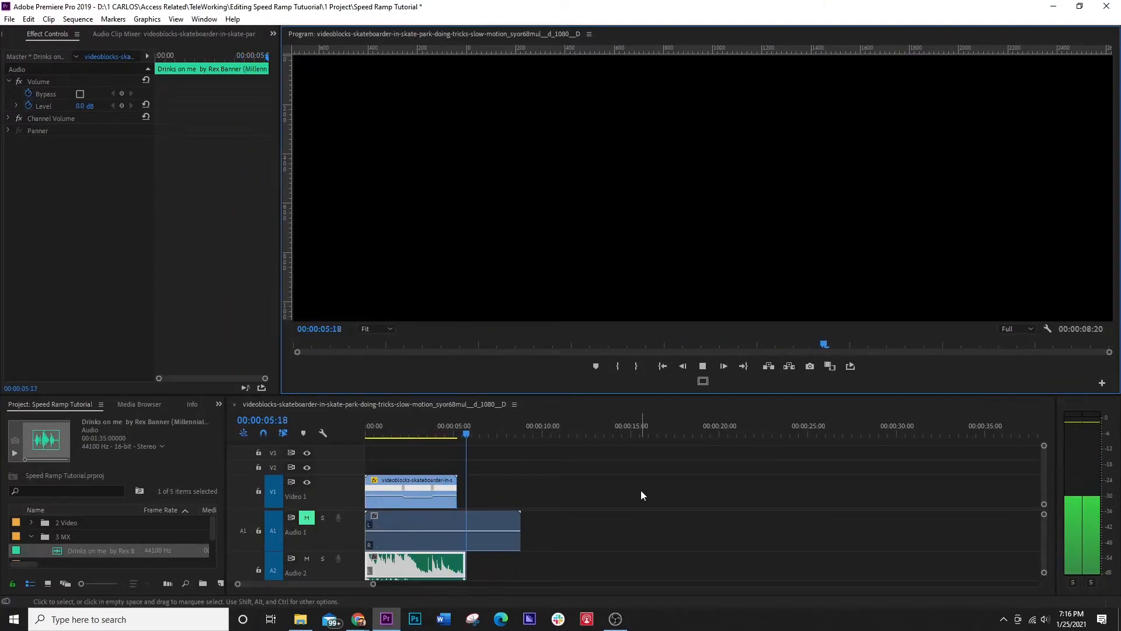
pyautogui.press('space')
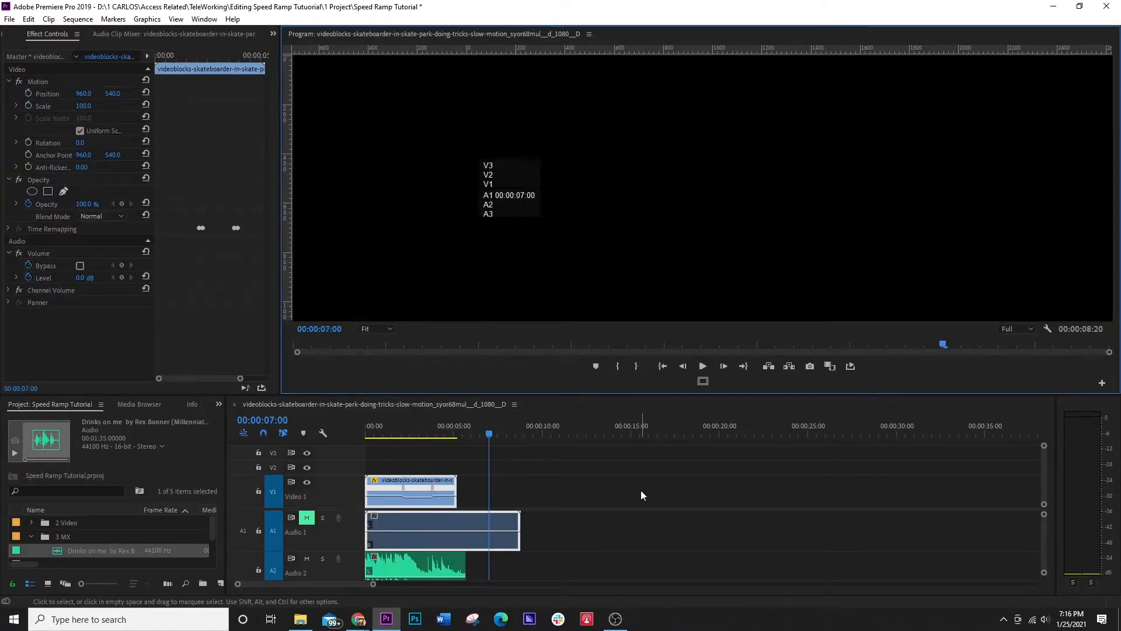
pyautogui.click(661, 365)
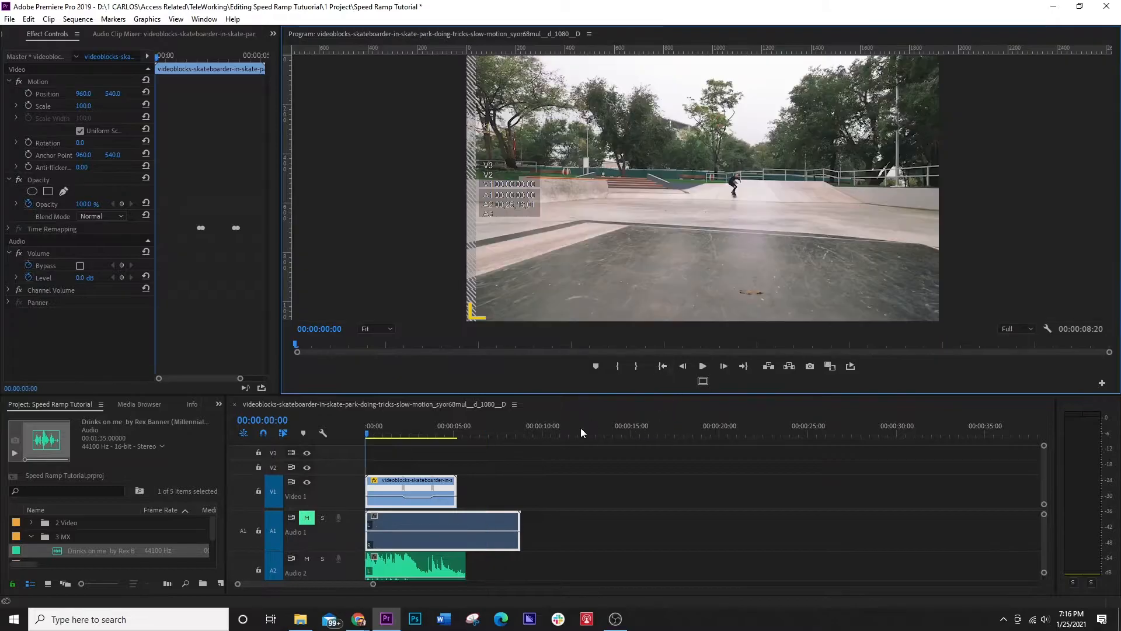
pyautogui.moveTo(484, 392); pyautogui.dragTo(483, 372)
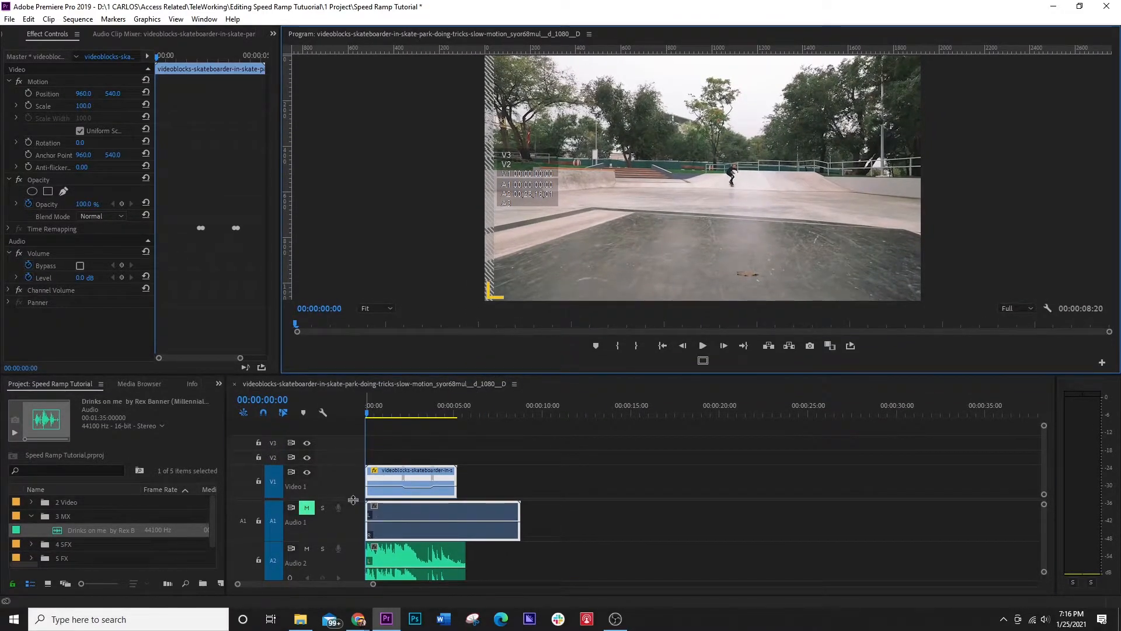
pyautogui.scroll(-1, 353, 500)
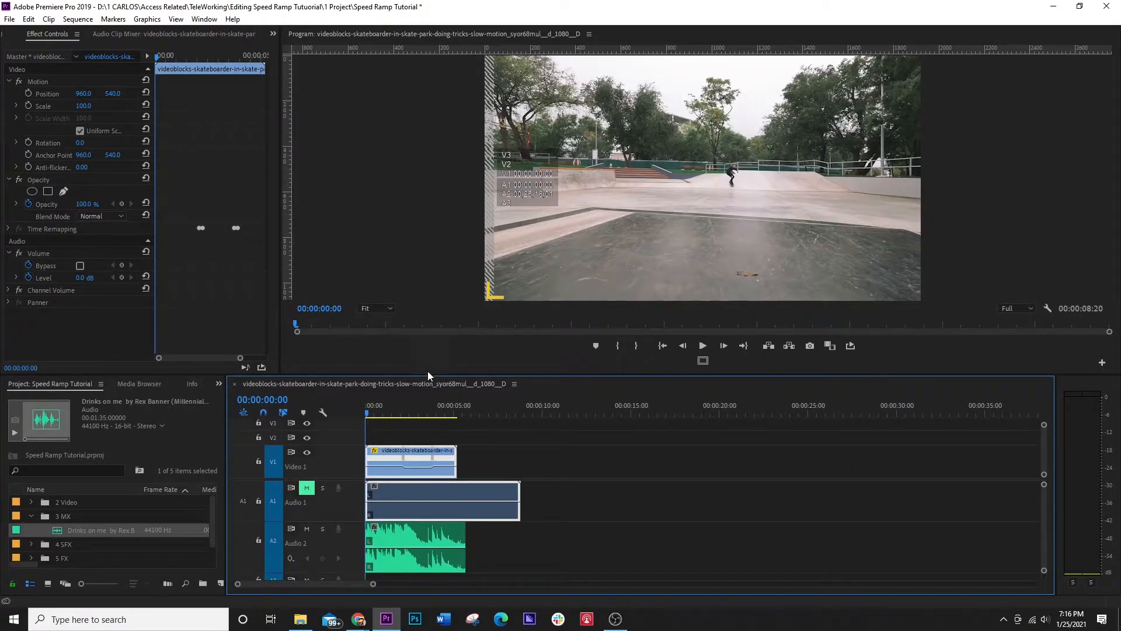
pyautogui.press('space')
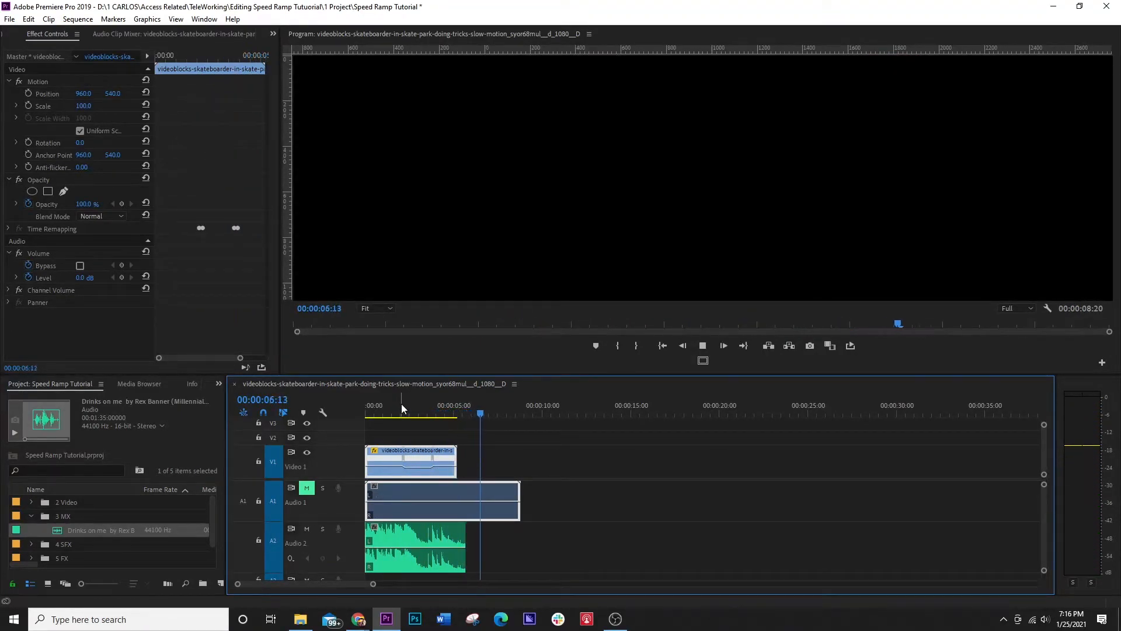
pyautogui.click(423, 408)
pyautogui.press('space')
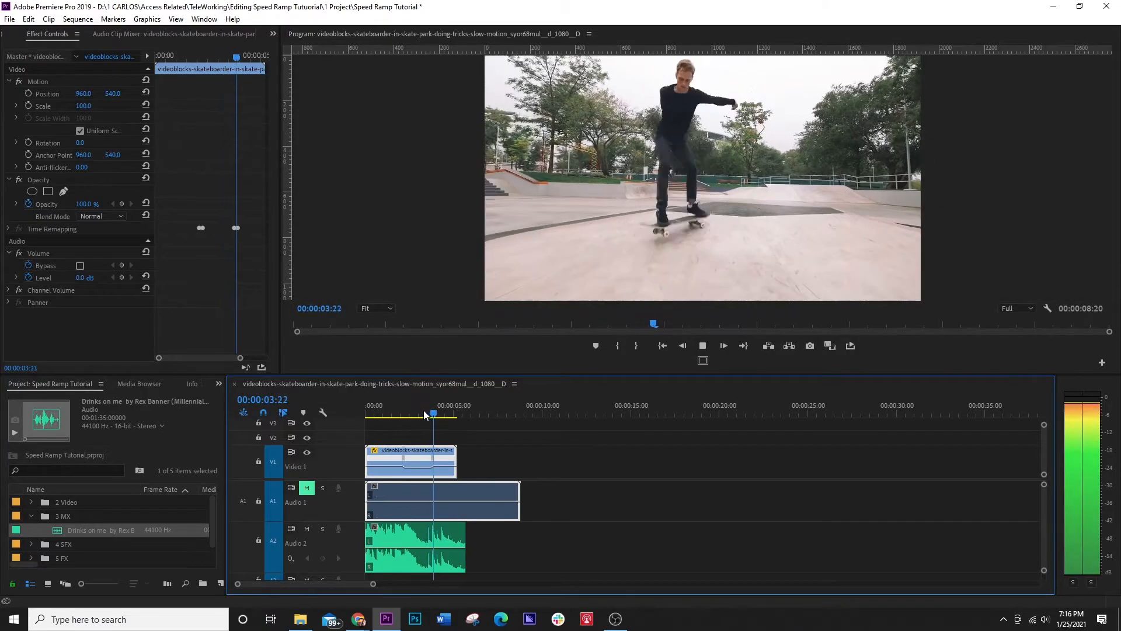
pyautogui.press('space')
# Trim the end of the Audio 2 music to match the end of the video clip
pyautogui.moveTo(469, 413); pyautogui.dragTo(457, 415)
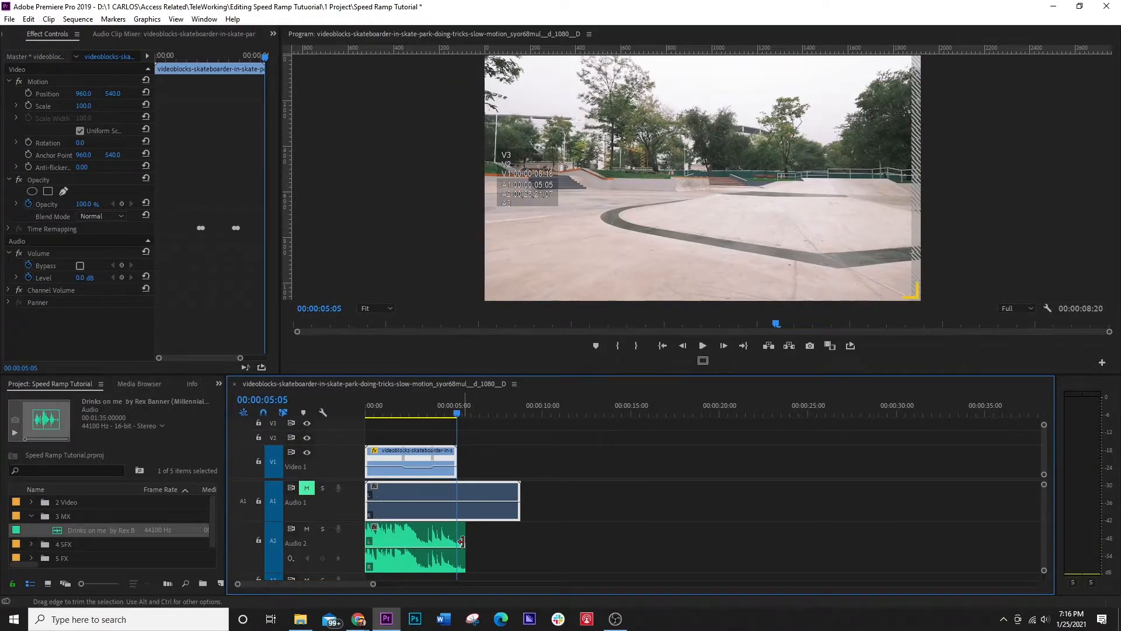
pyautogui.moveTo(464, 554); pyautogui.dragTo(457, 553)
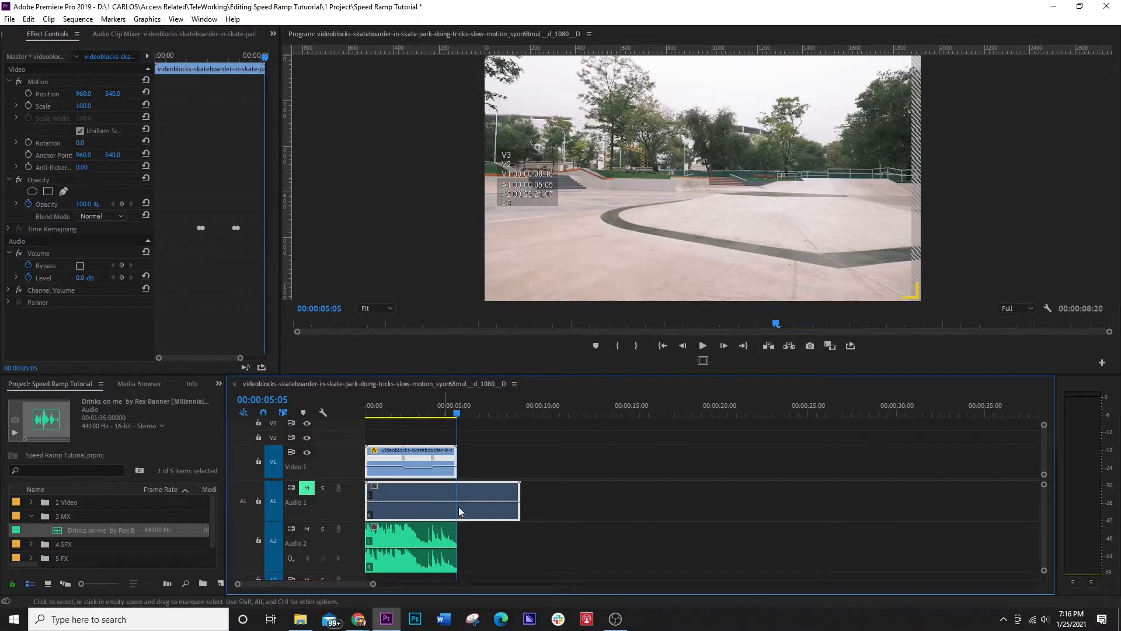
# Unlink the skateboarding clip's audio from its video and delete that audio from Audio 1
pyautogui.click(519, 500)
pyautogui.moveTo(500, 498); pyautogui.dragTo(522, 507)
pyautogui.click(554, 500)
pyautogui.rightClick(490, 495)
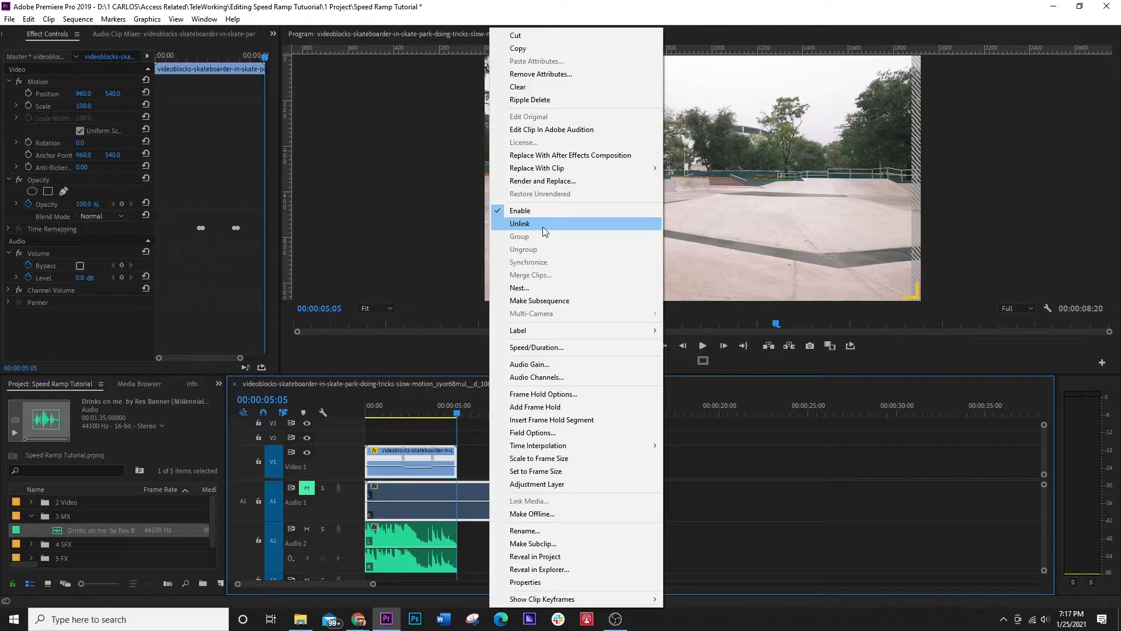
pyautogui.click(542, 227)
pyautogui.rightClick(498, 492)
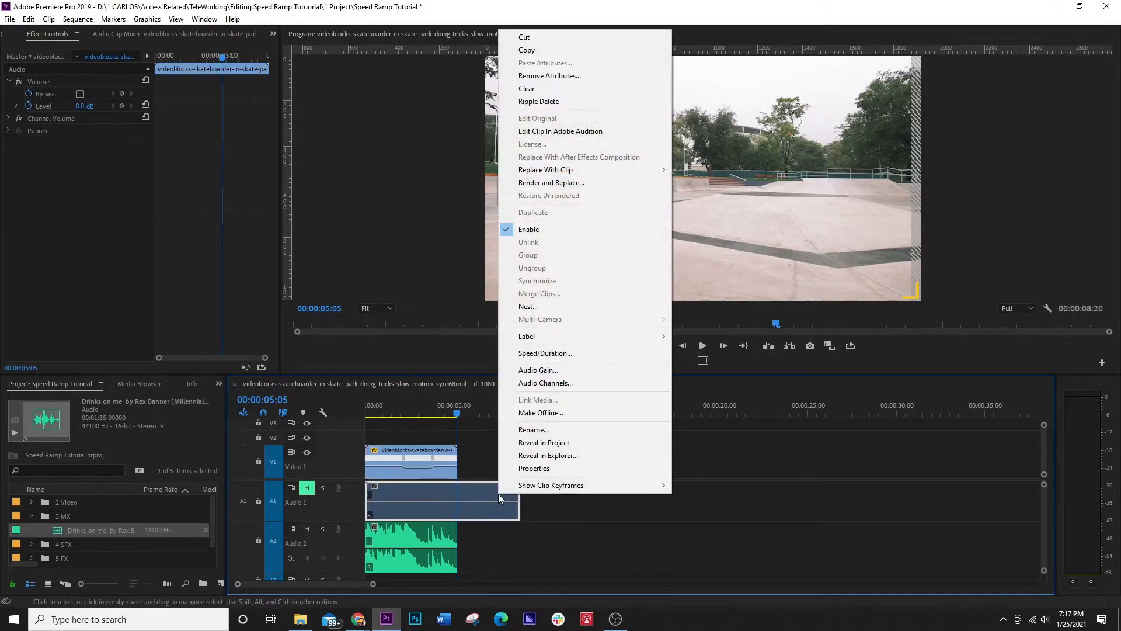
pyautogui.click(589, 92)
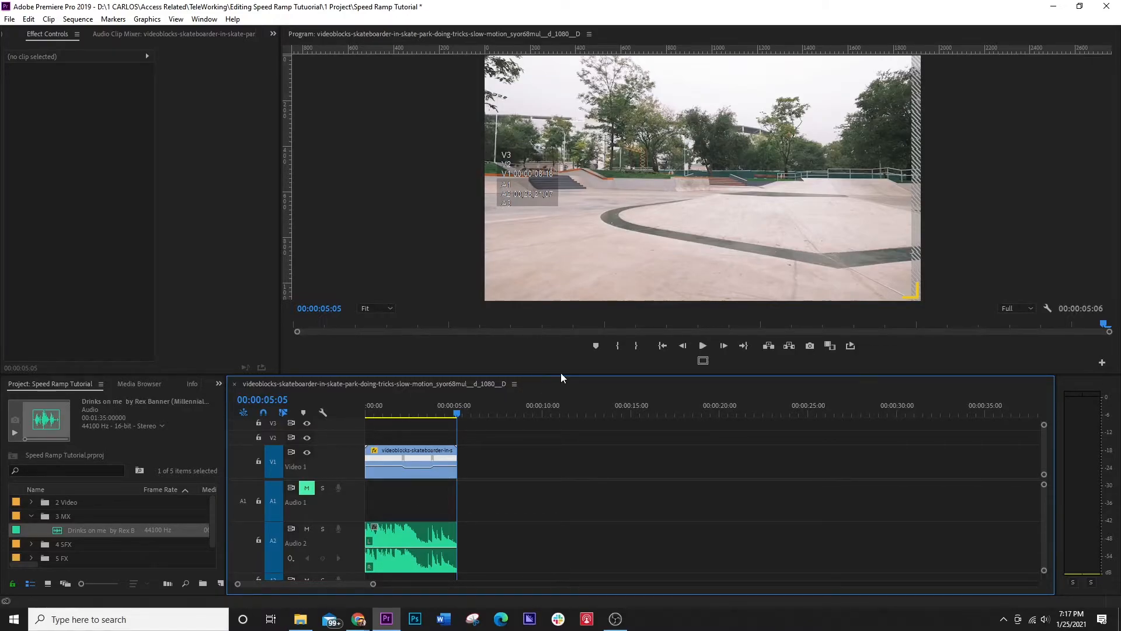
pyautogui.moveTo(560, 374); pyautogui.dragTo(582, 317)
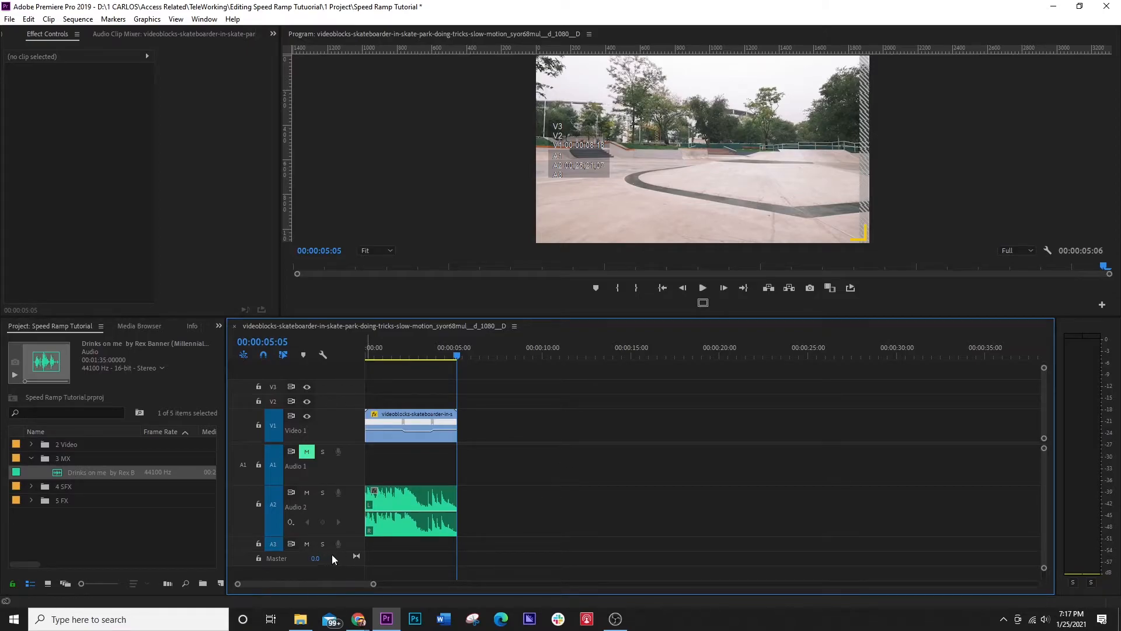
# Fade the Audio 2 music to silence over about the last second with Pen tool volume keyframes, then play the ending
pyautogui.moveTo(332, 553); pyautogui.dragTo(328, 572)
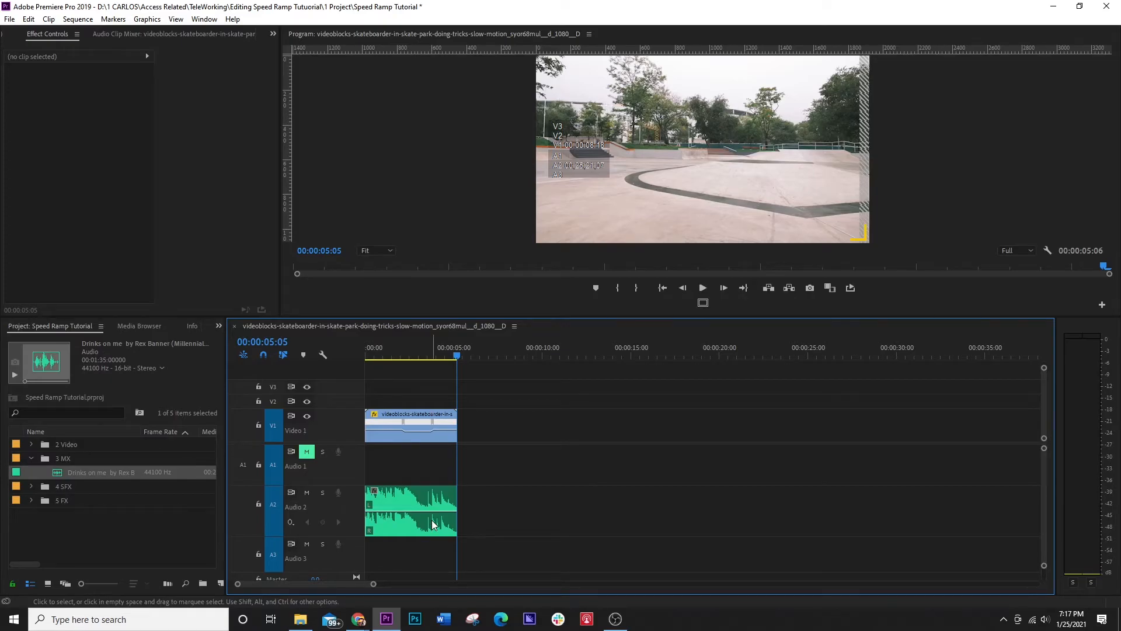
pyautogui.press('p')
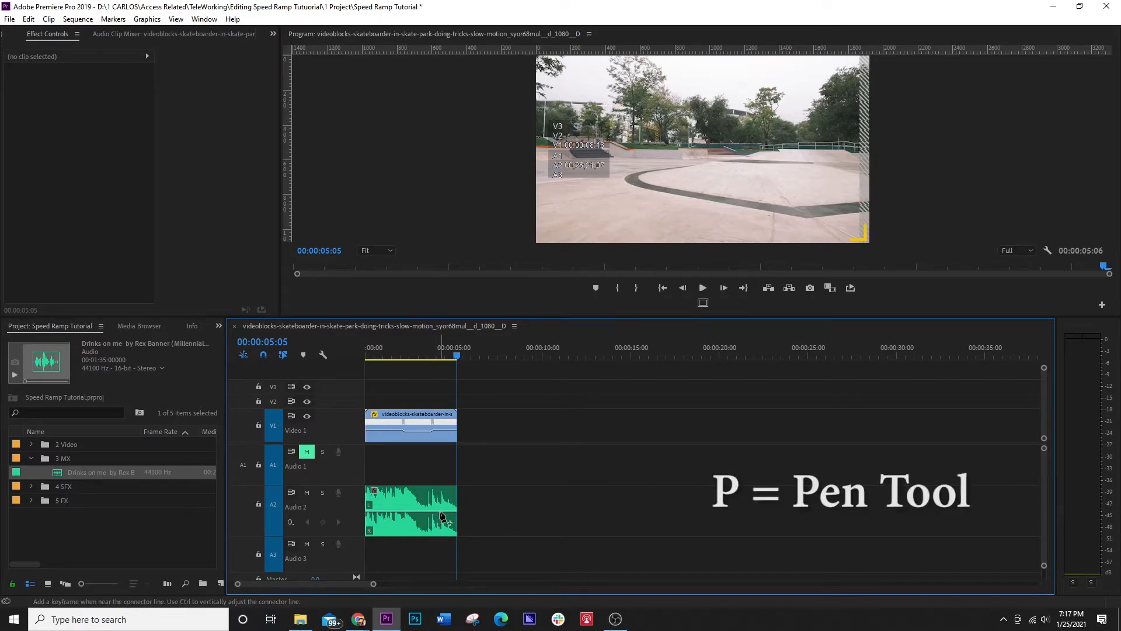
pyautogui.click(444, 511)
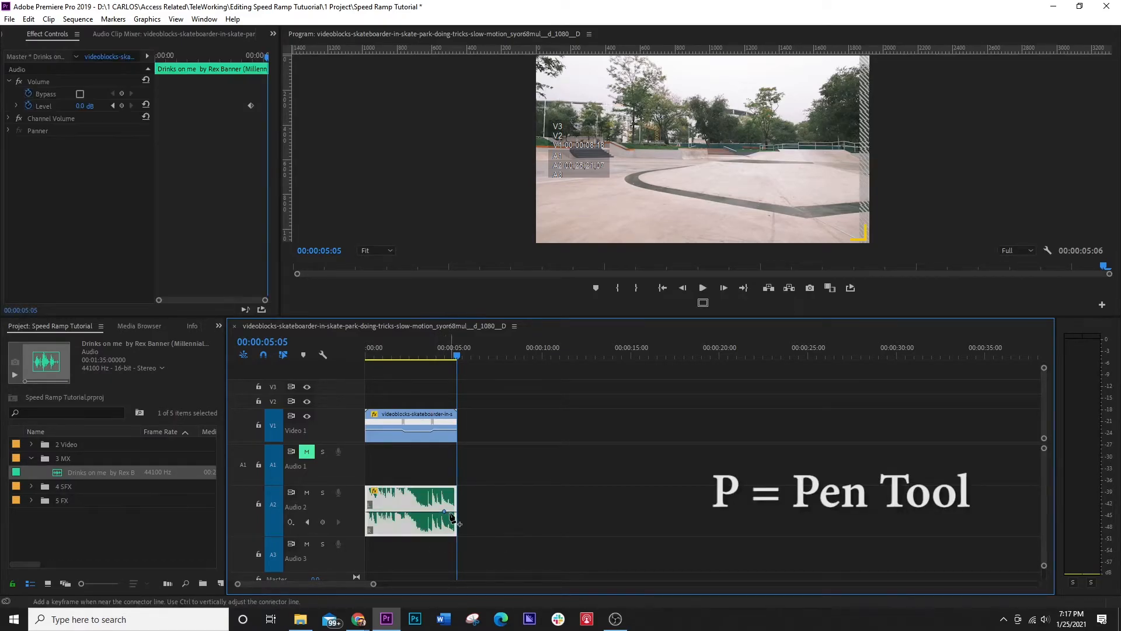
pyautogui.moveTo(454, 517); pyautogui.dragTo(455, 532)
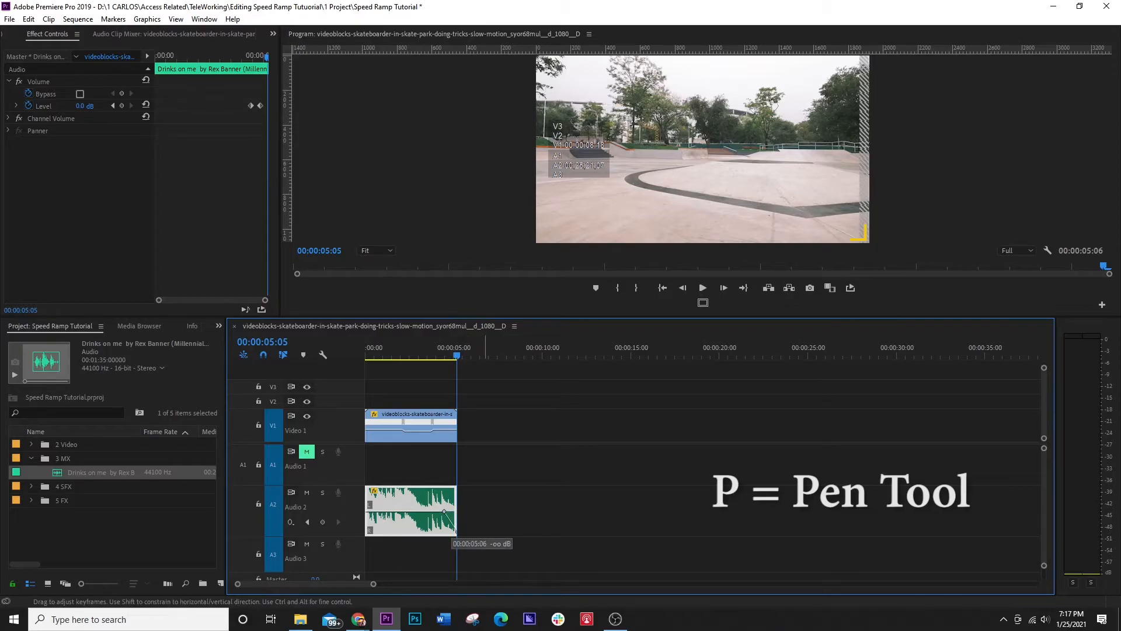
pyautogui.click(395, 355)
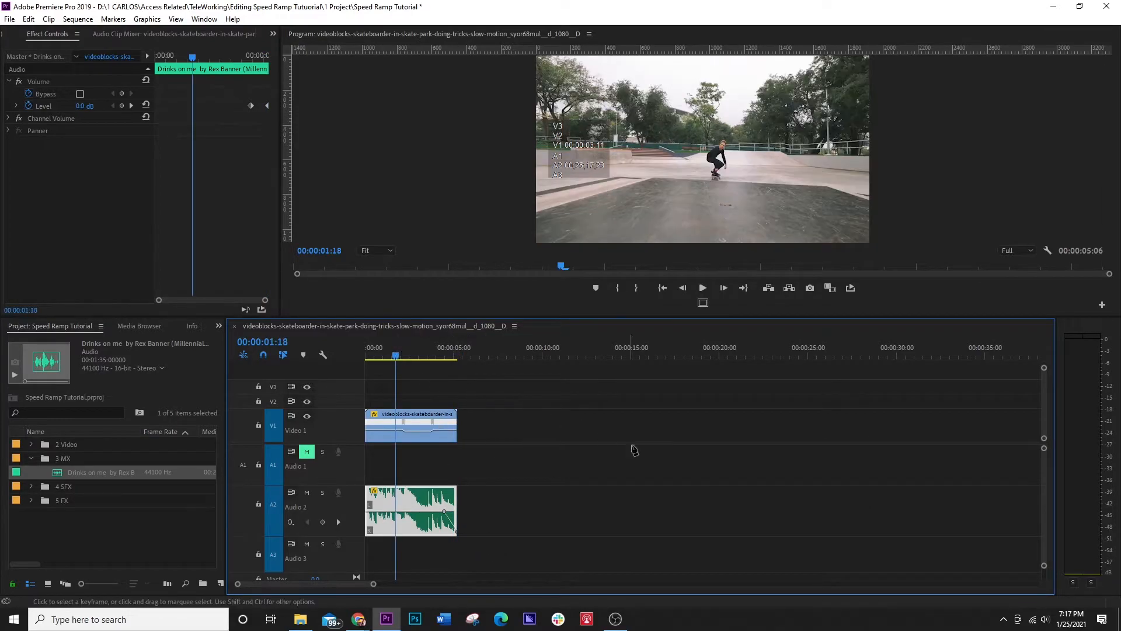
pyautogui.press('space')
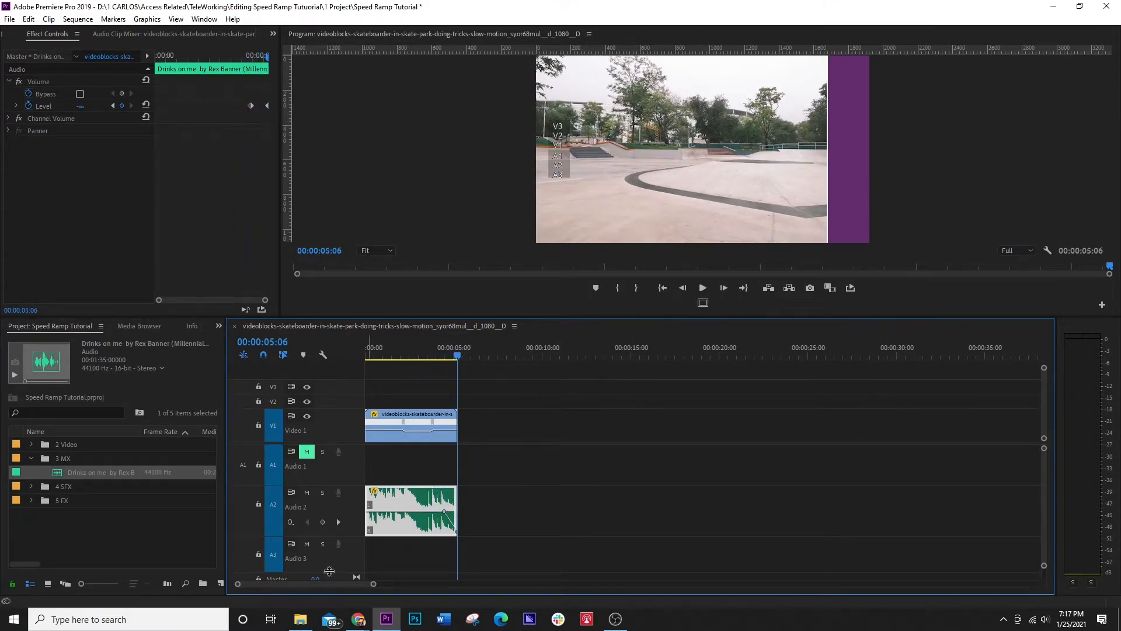
# Place the slow-blowing-whoosh sound effect from the 4 SFX bin on Audio 3 at the sequence start
pyautogui.click(31, 458)
pyautogui.click(31, 473)
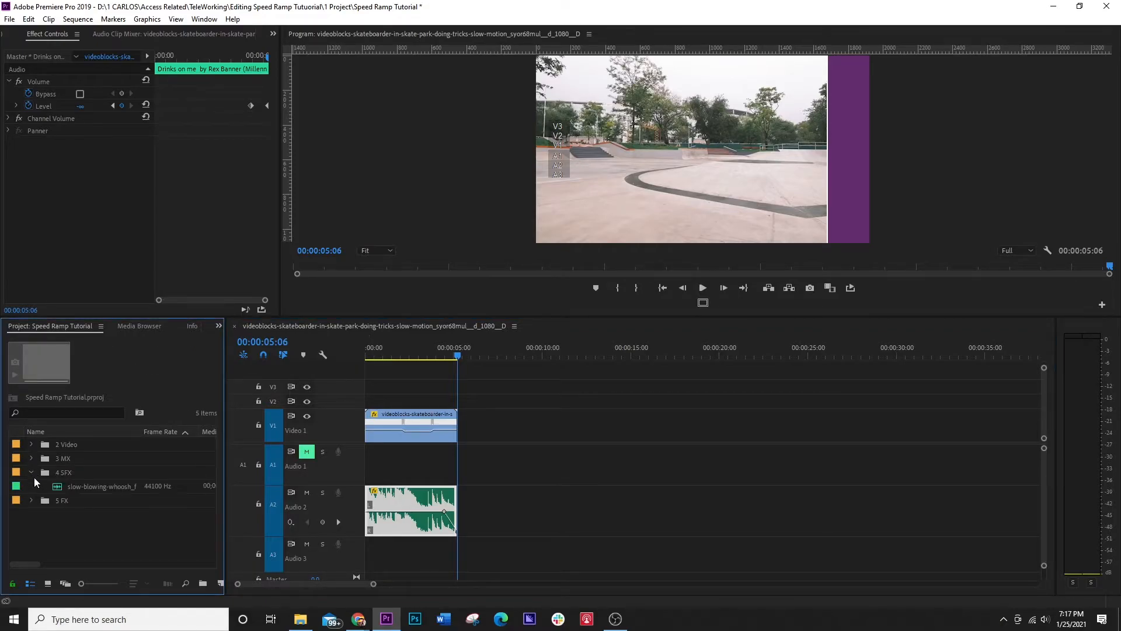
pyautogui.click(58, 491)
pyautogui.moveTo(344, 587); pyautogui.dragTo(357, 568)
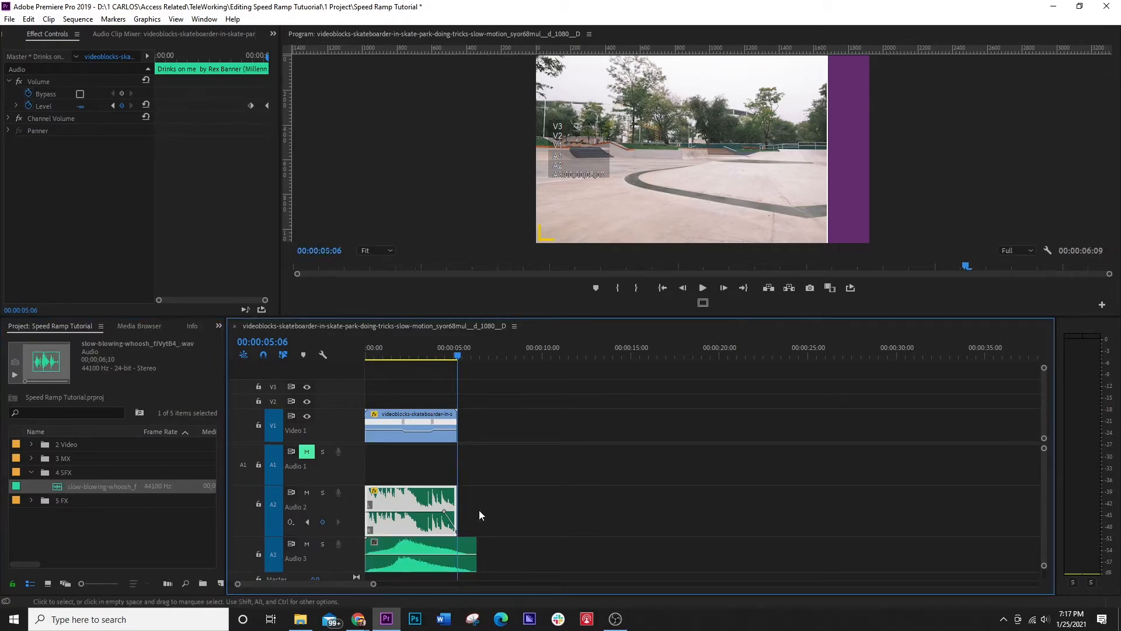
# Mute Audio 2 and play the sequence from the start to hear the whoosh on its own
pyautogui.click(662, 287)
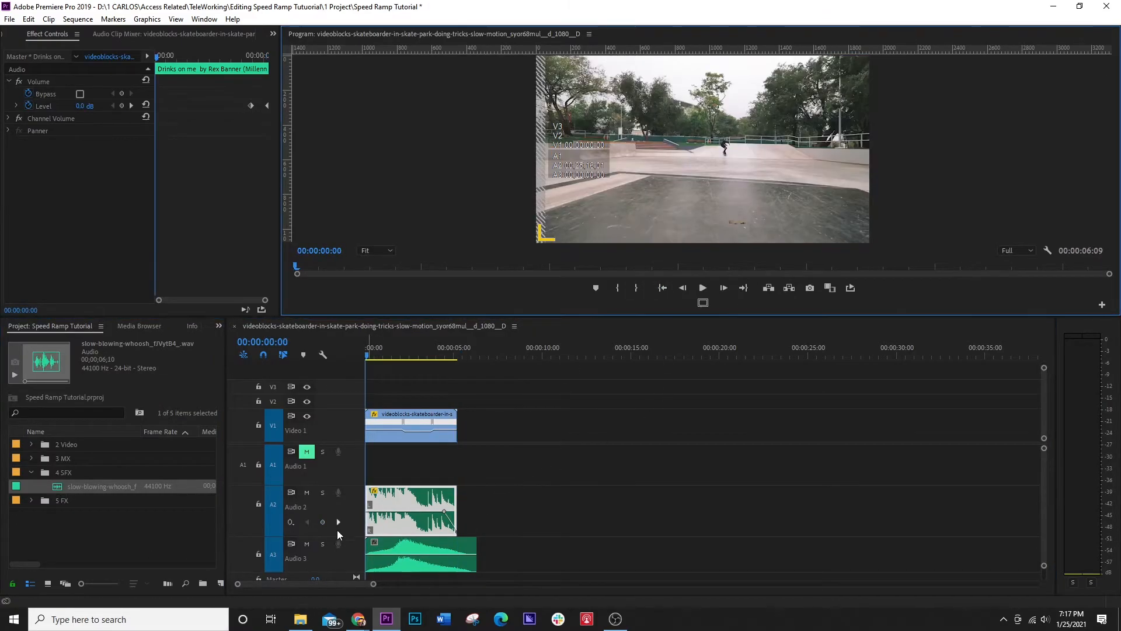
pyautogui.click(306, 492)
pyautogui.press('space')
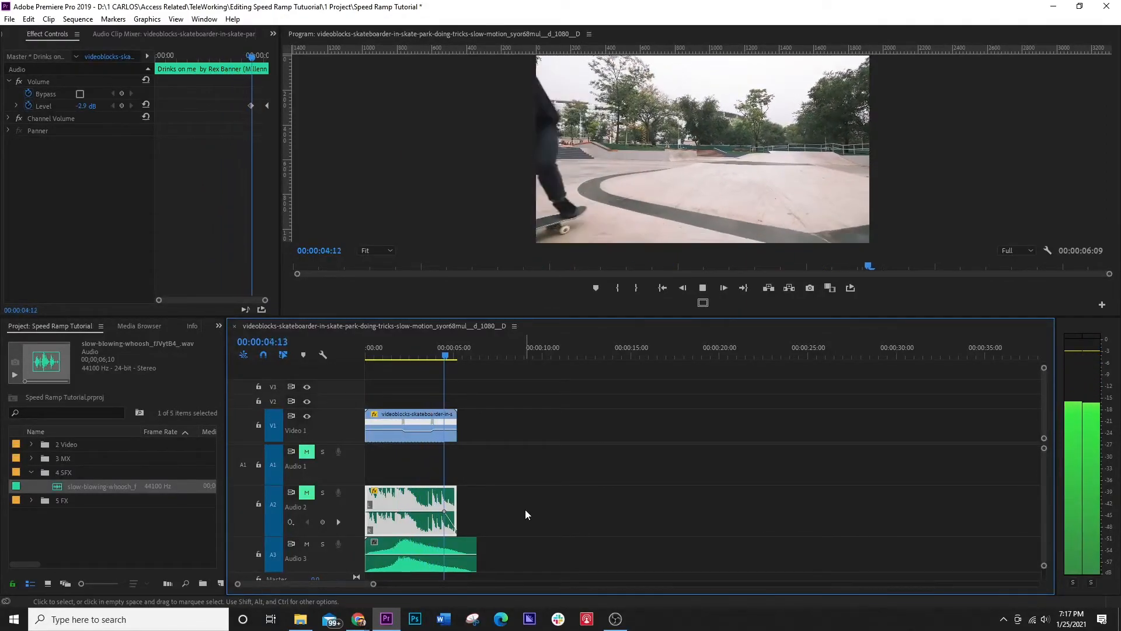
pyautogui.press('space')
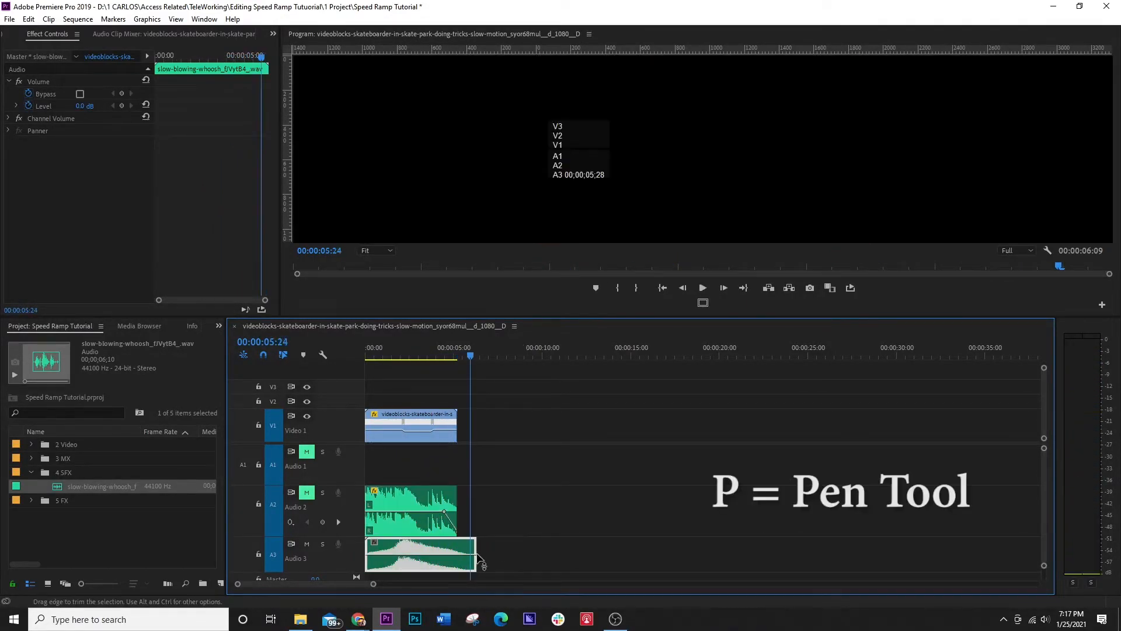
# Trim the Audio 3 whoosh to the end of the video clip and fade its last second to silence with Pen tool keyframes
pyautogui.moveTo(482, 552); pyautogui.dragTo(456, 554)
pyautogui.press('p')
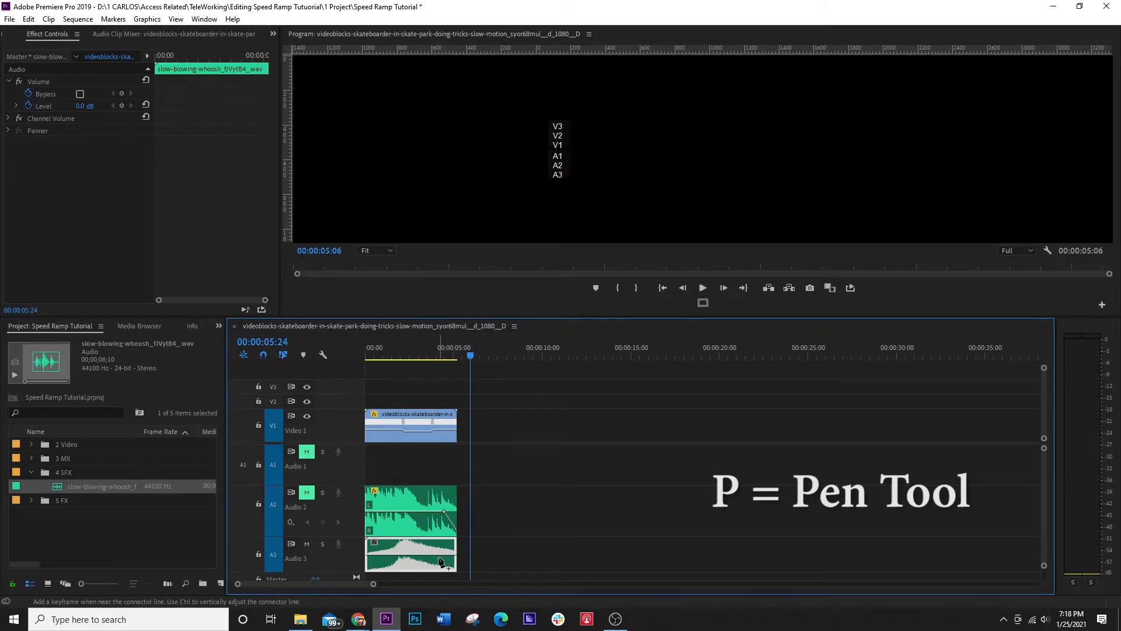
pyautogui.click(439, 554)
pyautogui.moveTo(455, 555); pyautogui.dragTo(456, 566)
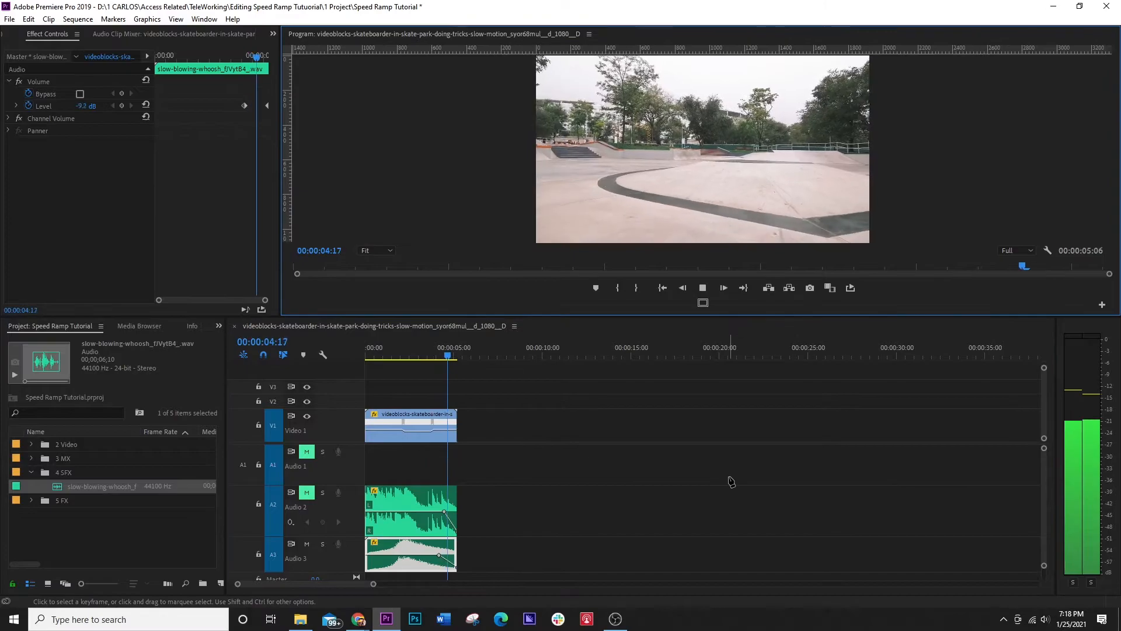
# Unmute Audio 2 and play the sequence from the start with the music and whoosh together
pyautogui.press('space')
pyautogui.click(306, 494)
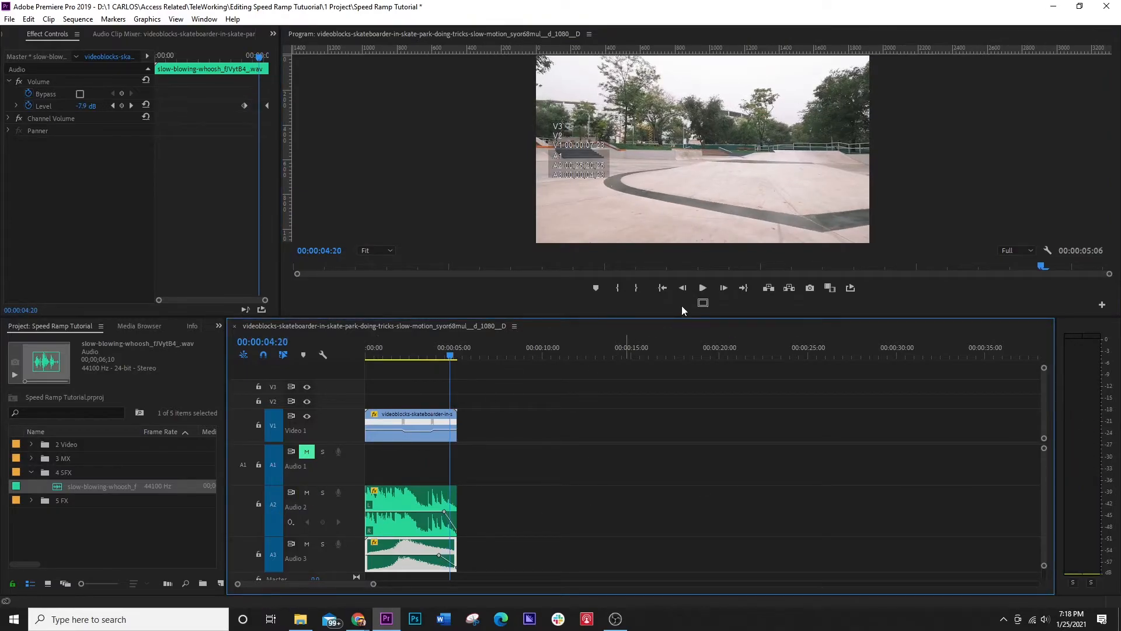
pyautogui.click(663, 288)
pyautogui.press('space')
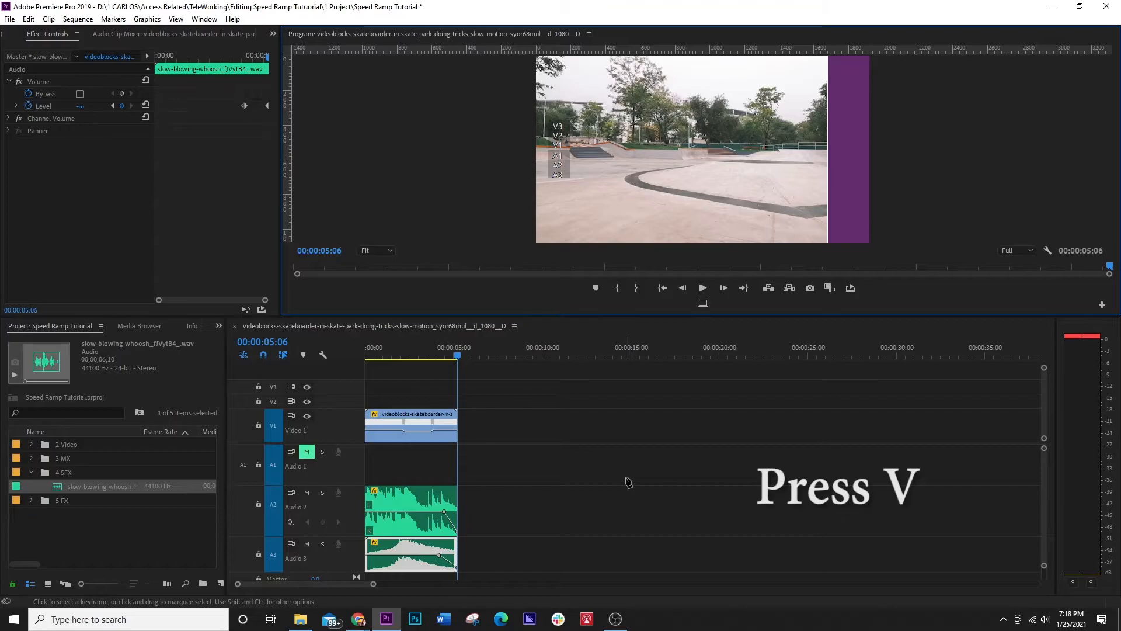
# Place Blue.mp4 from the 5 FX bin on Video 2 at the sequence start, above the skateboarding clip
pyautogui.click(31, 472)
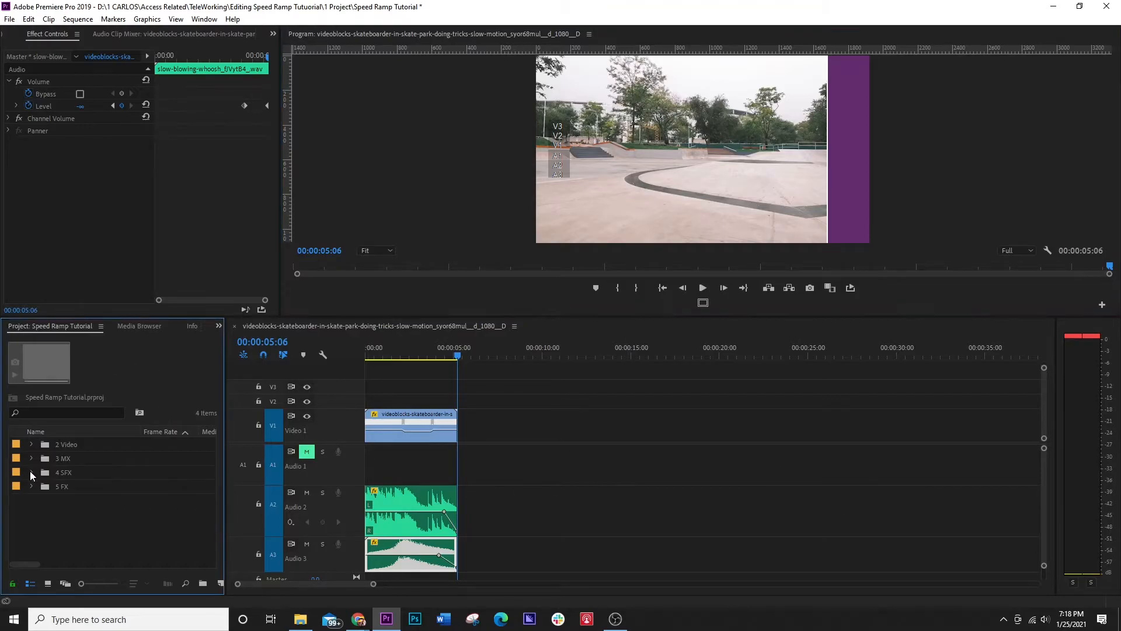
pyautogui.click(30, 487)
pyautogui.click(56, 501)
pyautogui.moveTo(60, 505); pyautogui.dragTo(361, 401)
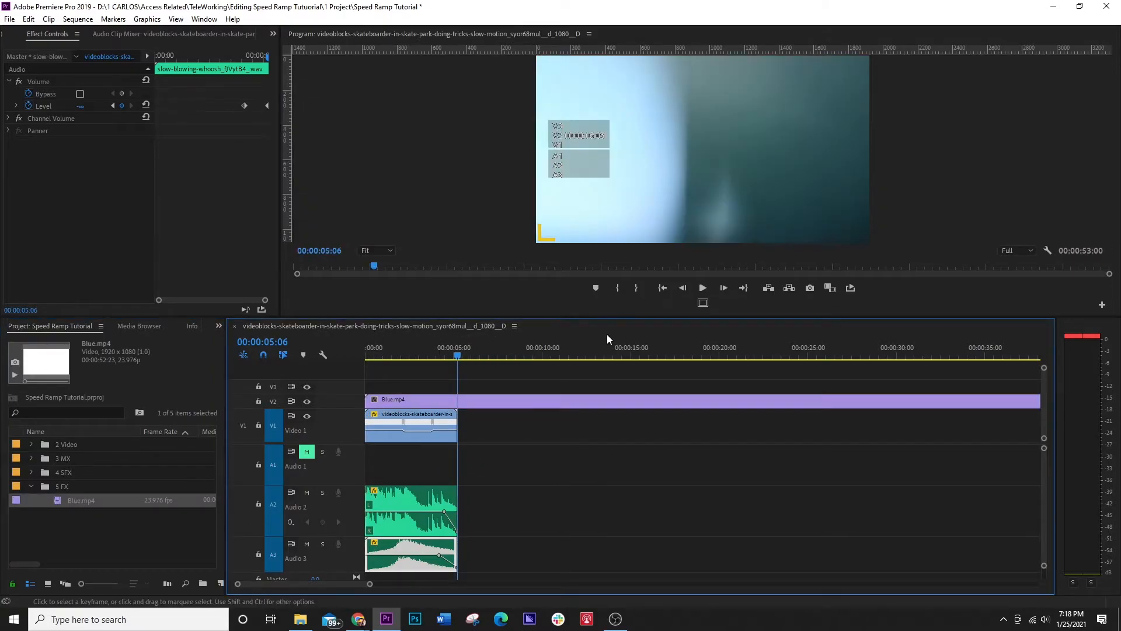
# Enlarge the Video 2 track and play the sequence from the start to preview the Blue.mp4 overlay
pyautogui.click(662, 288)
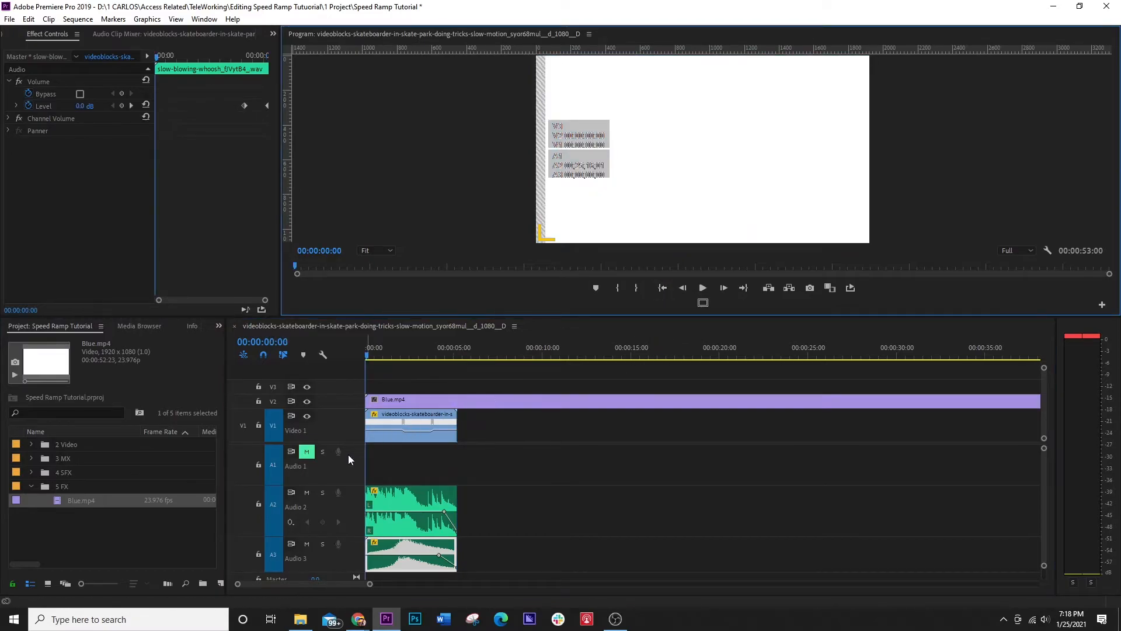
pyautogui.moveTo(346, 485); pyautogui.dragTo(346, 493)
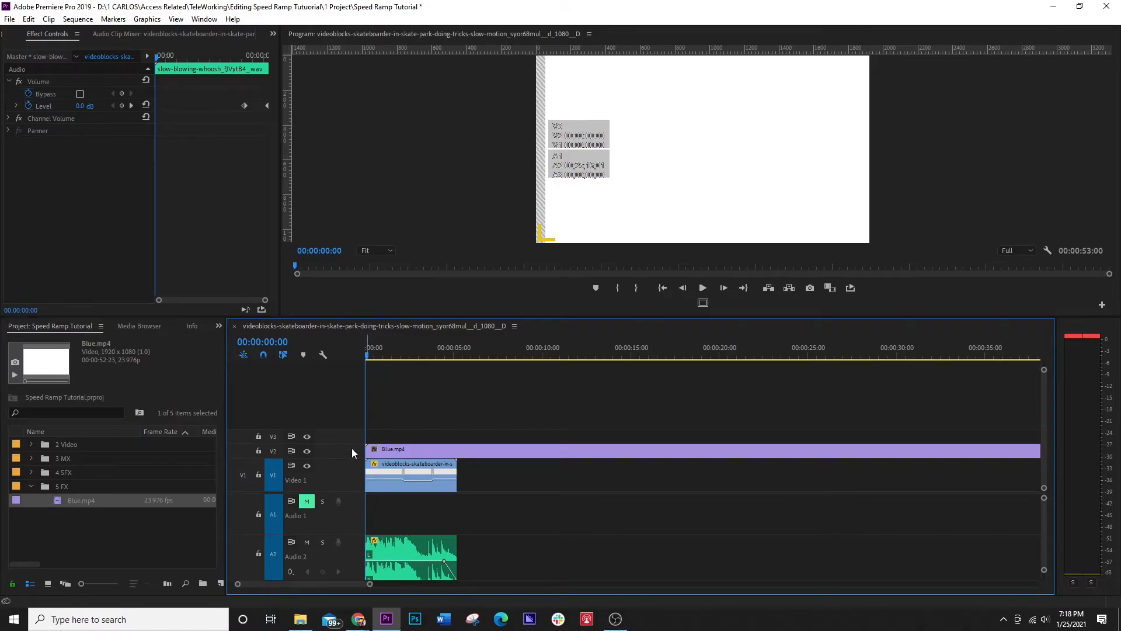
pyautogui.moveTo(352, 447); pyautogui.dragTo(353, 428)
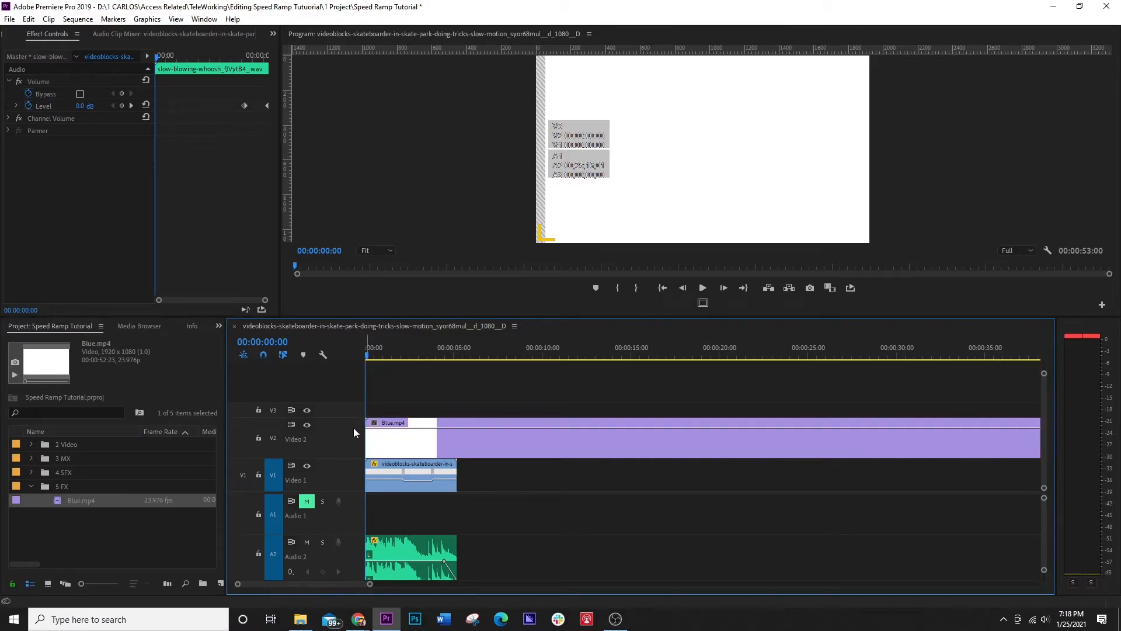
pyautogui.press('space')
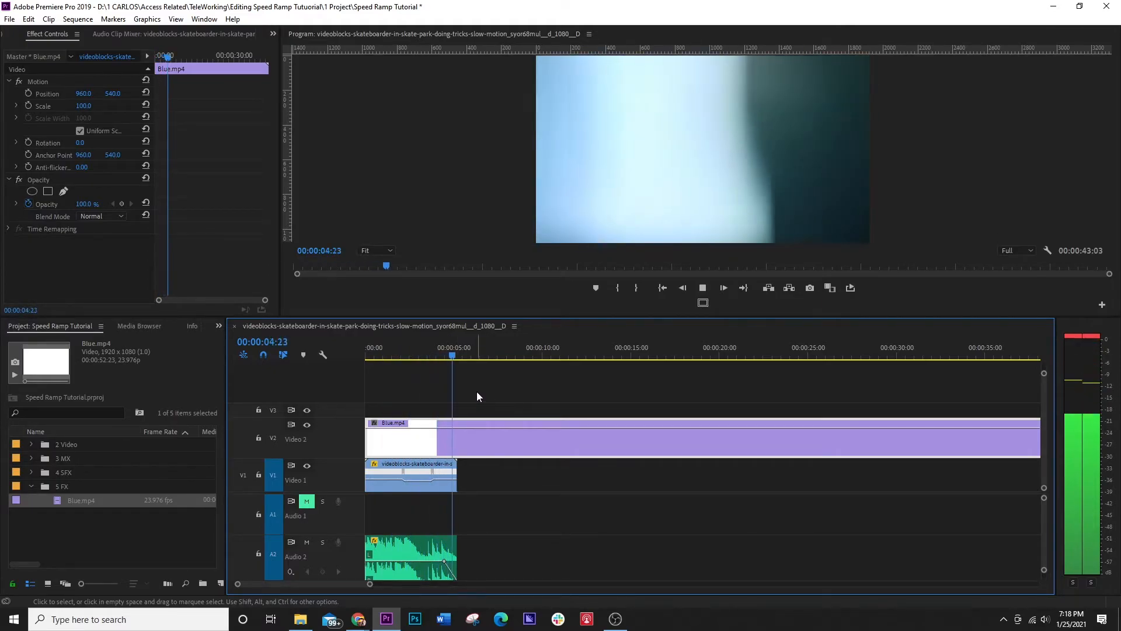
pyautogui.press('space')
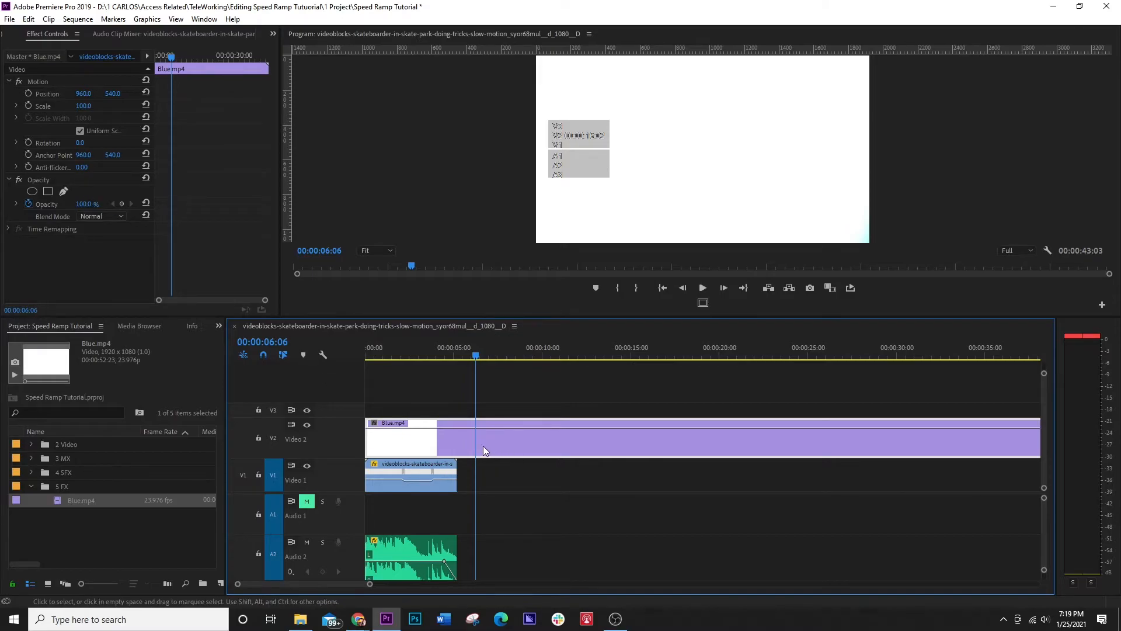
# Set the Blue.mp4 overlay's blend mode to Screen and its opacity to 15% at the sequence start, then play the result
pyautogui.click(121, 217)
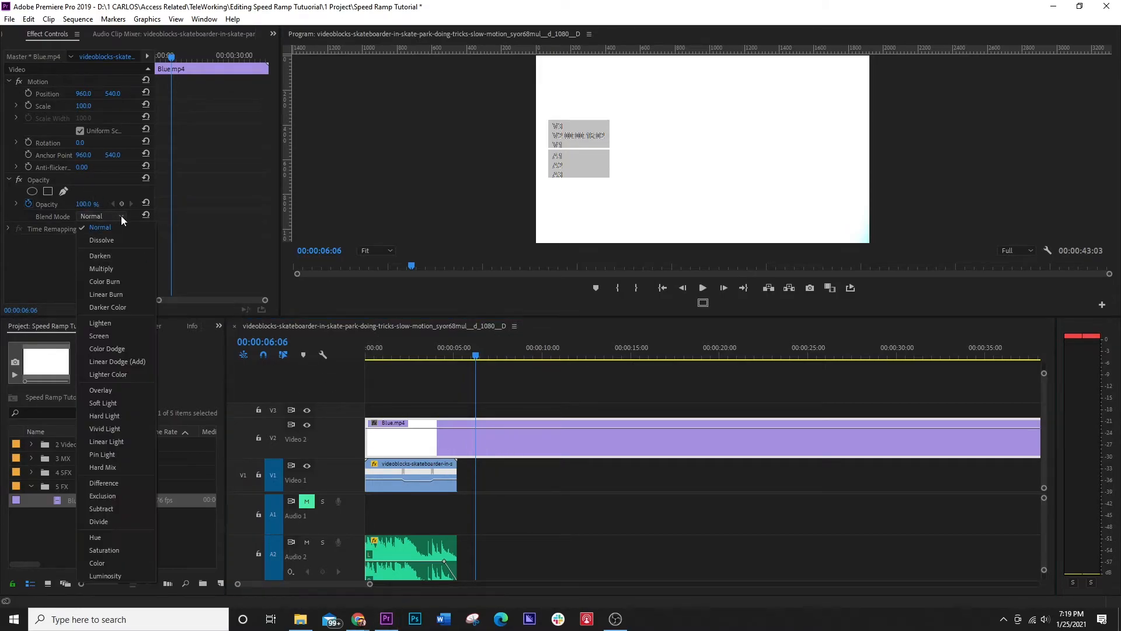
pyautogui.click(111, 336)
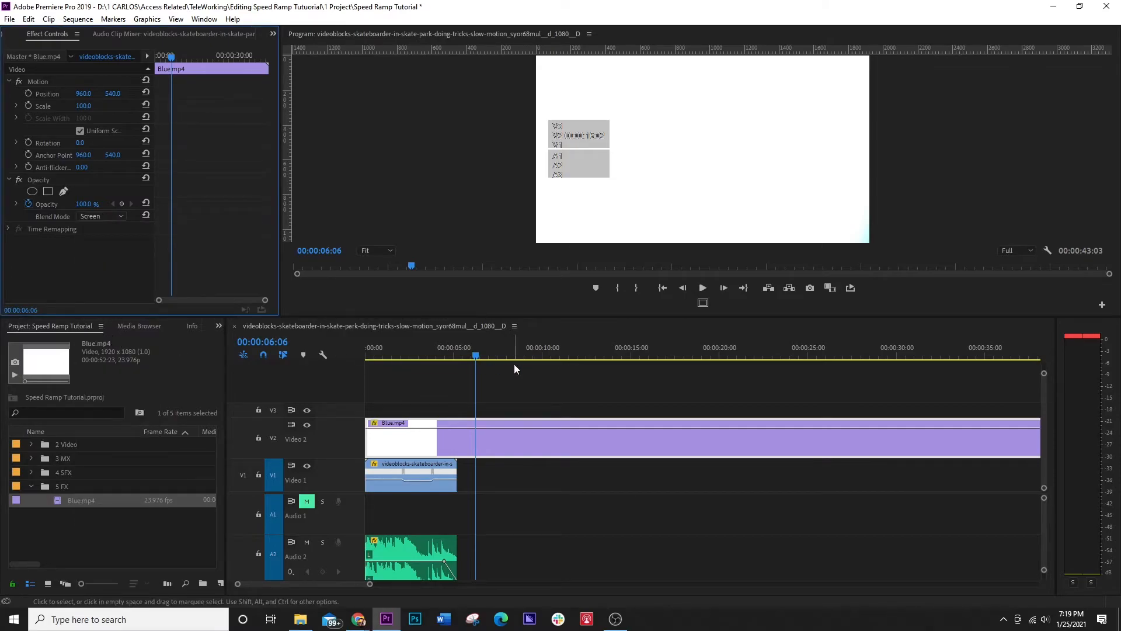
pyautogui.click(661, 288)
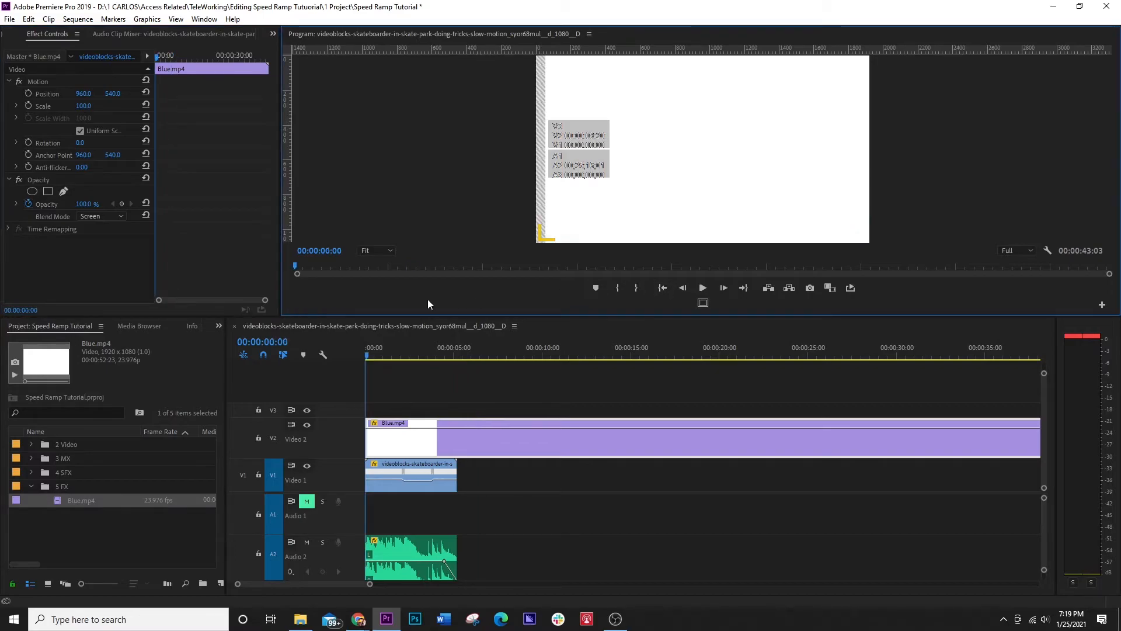
pyautogui.click(83, 204)
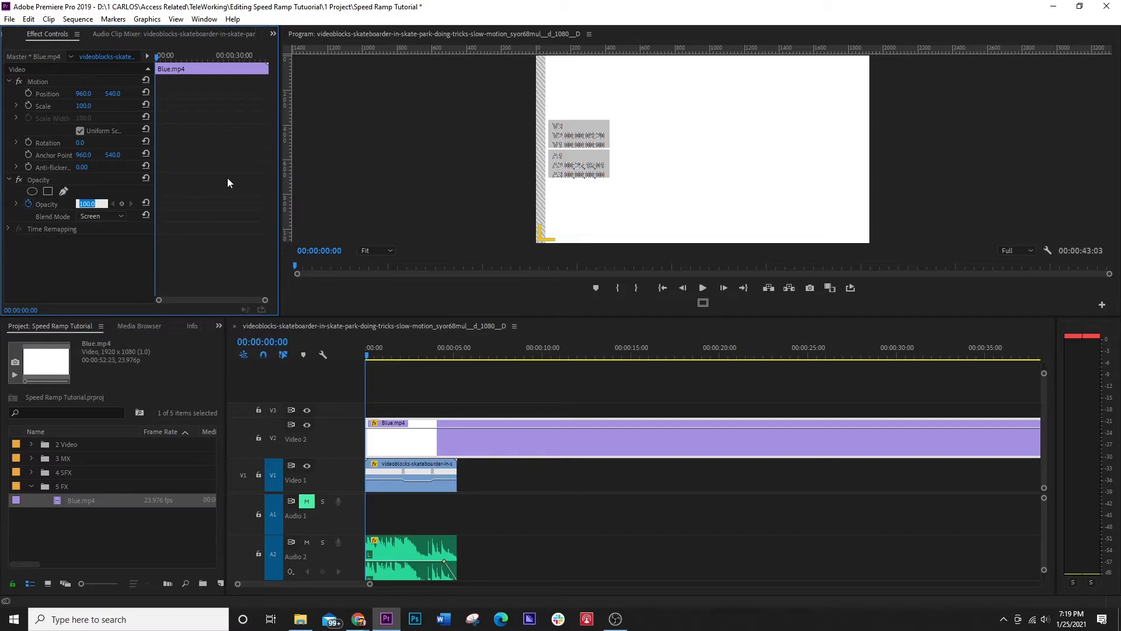
pyautogui.write('15')
pyautogui.press('Return')
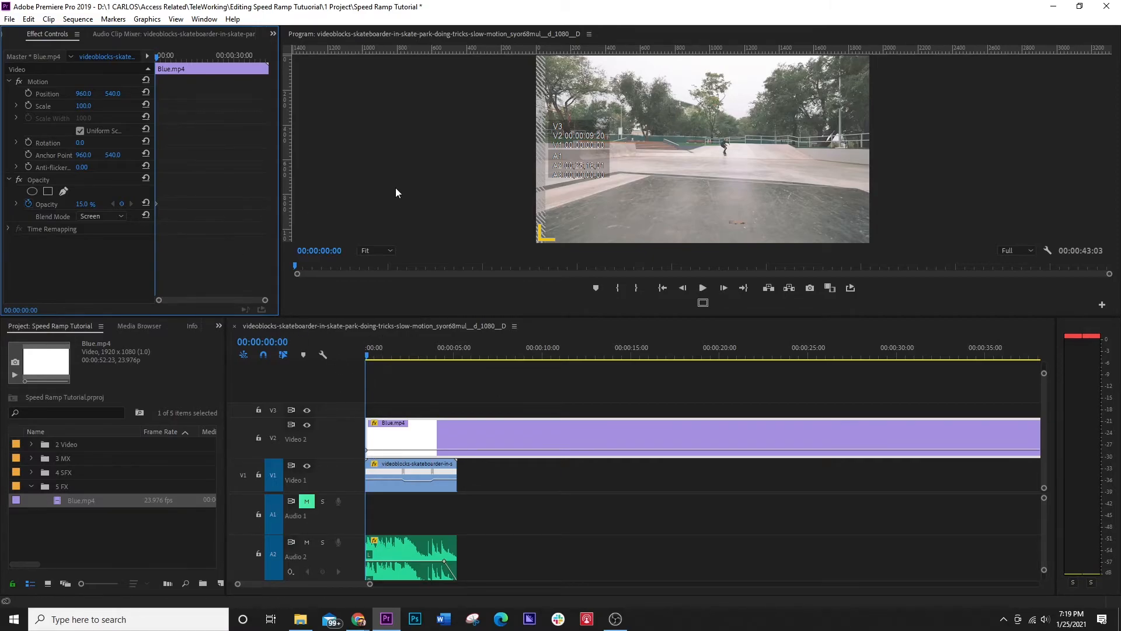
pyautogui.press('space')
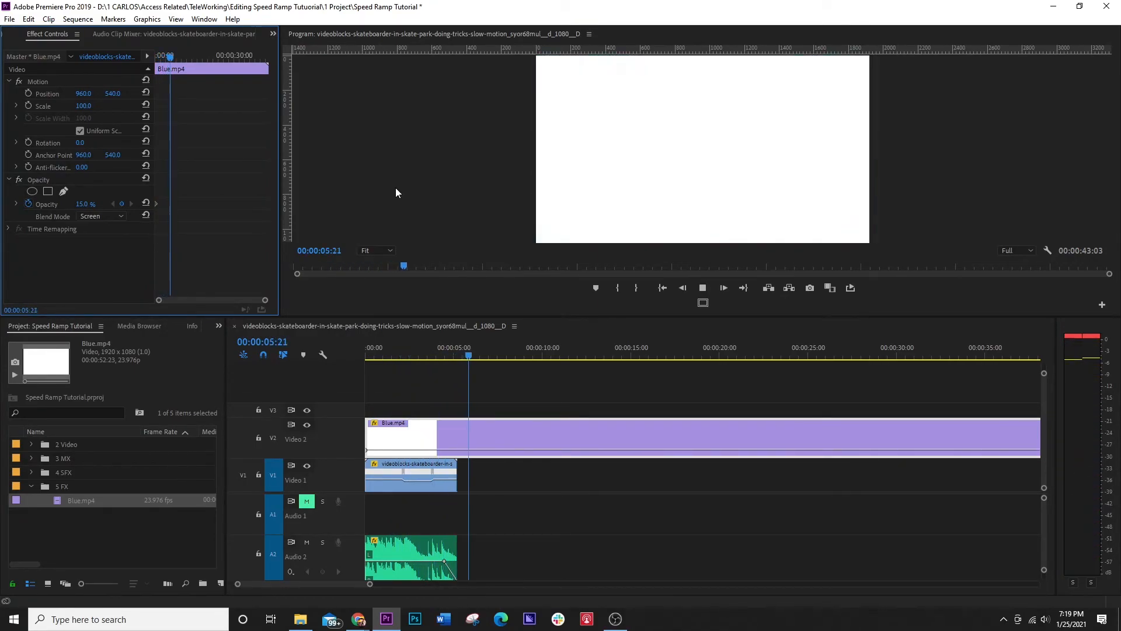
pyautogui.press('space')
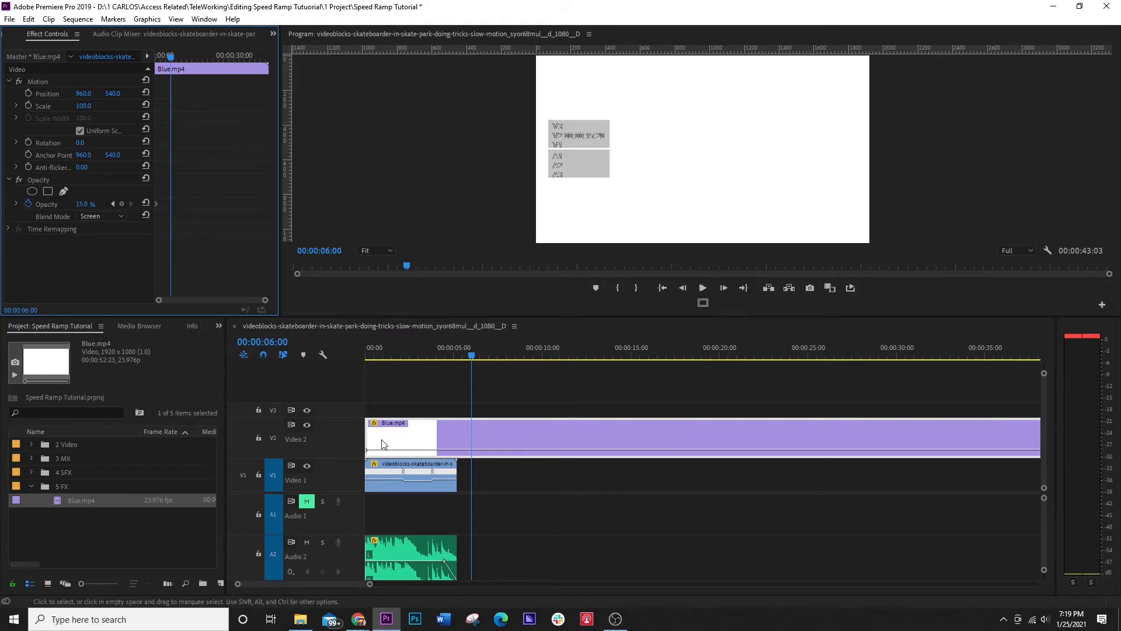
# Trim about six seconds off the front of Blue.mp4, move it back to the sequence start and play the sequence
pyautogui.moveTo(367, 447); pyautogui.dragTo(475, 451)
pyautogui.moveTo(561, 438); pyautogui.dragTo(449, 416)
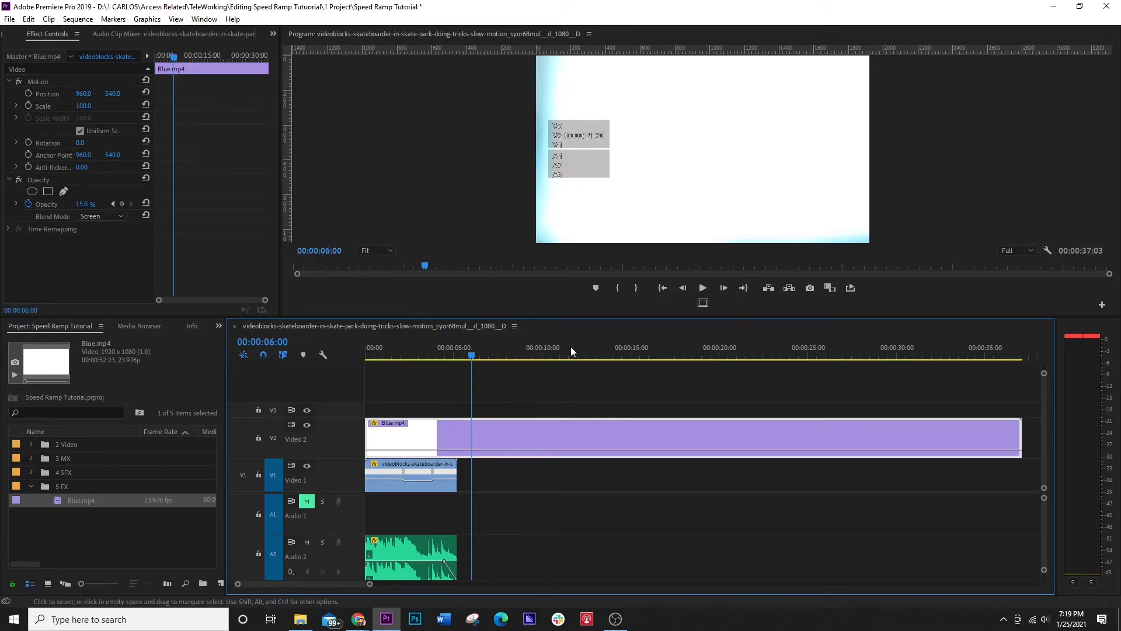
pyautogui.click(662, 288)
pyautogui.press('space')
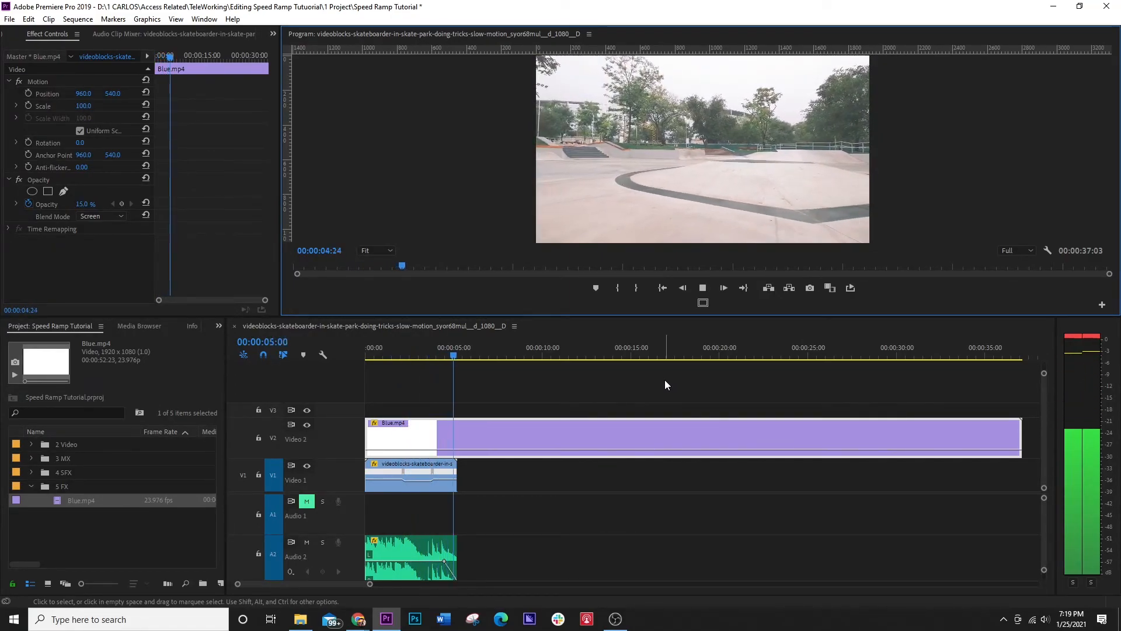
pyautogui.press('space')
# Cut Blue.mp4 where the skateboarding clip ends and delete the excess part after the cut
pyautogui.press('c')
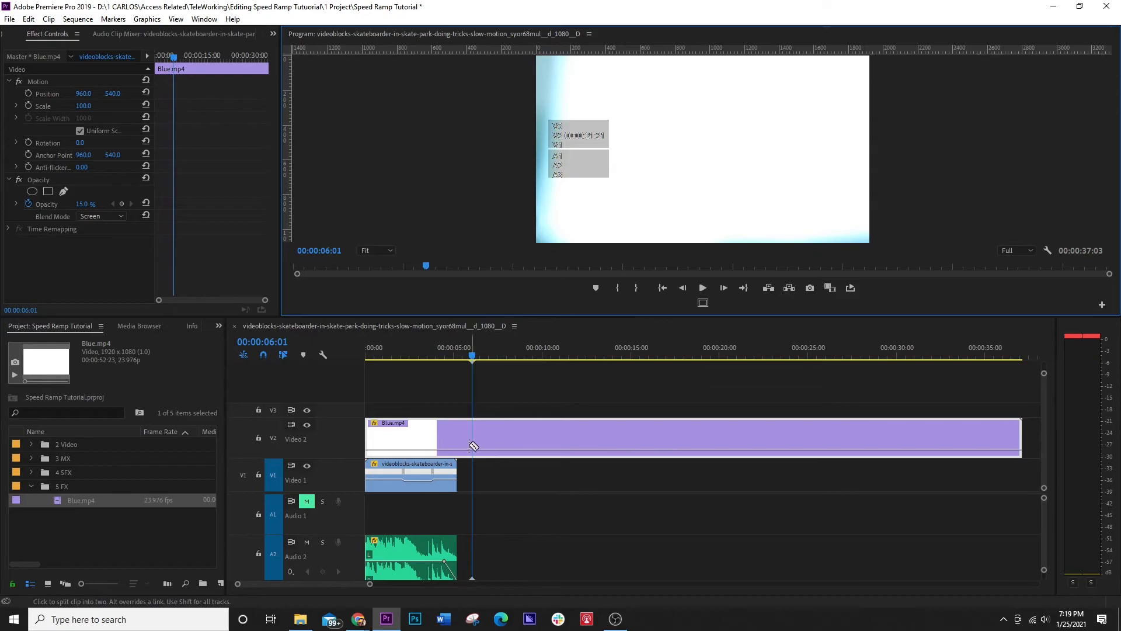
pyautogui.click(459, 443)
pyautogui.press('v')
pyautogui.rightClick(516, 435)
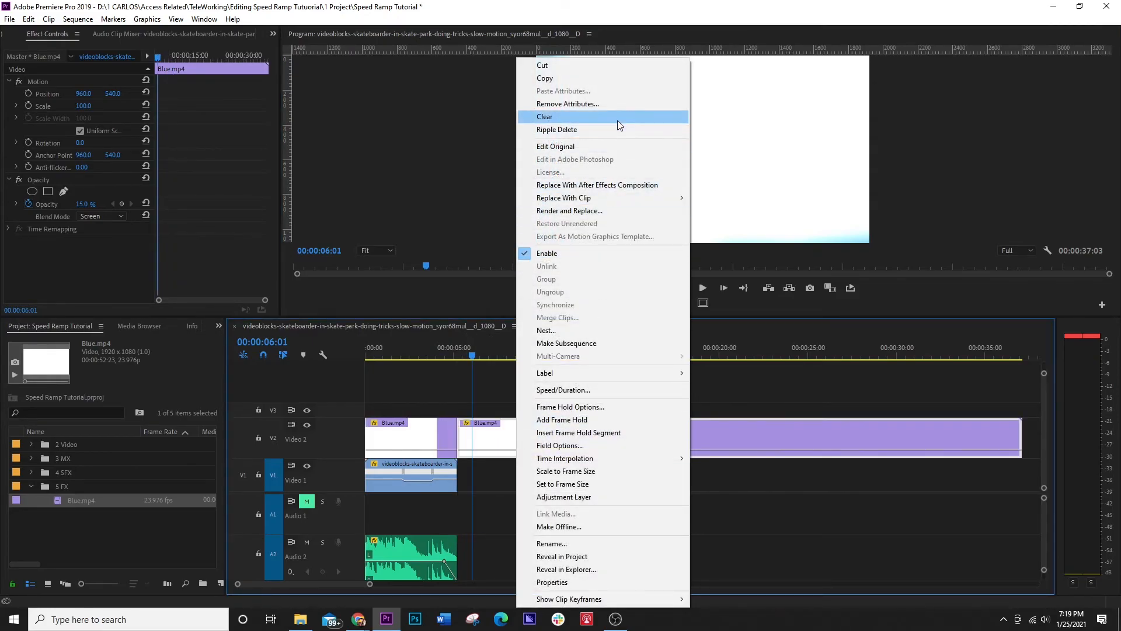
pyautogui.click(618, 120)
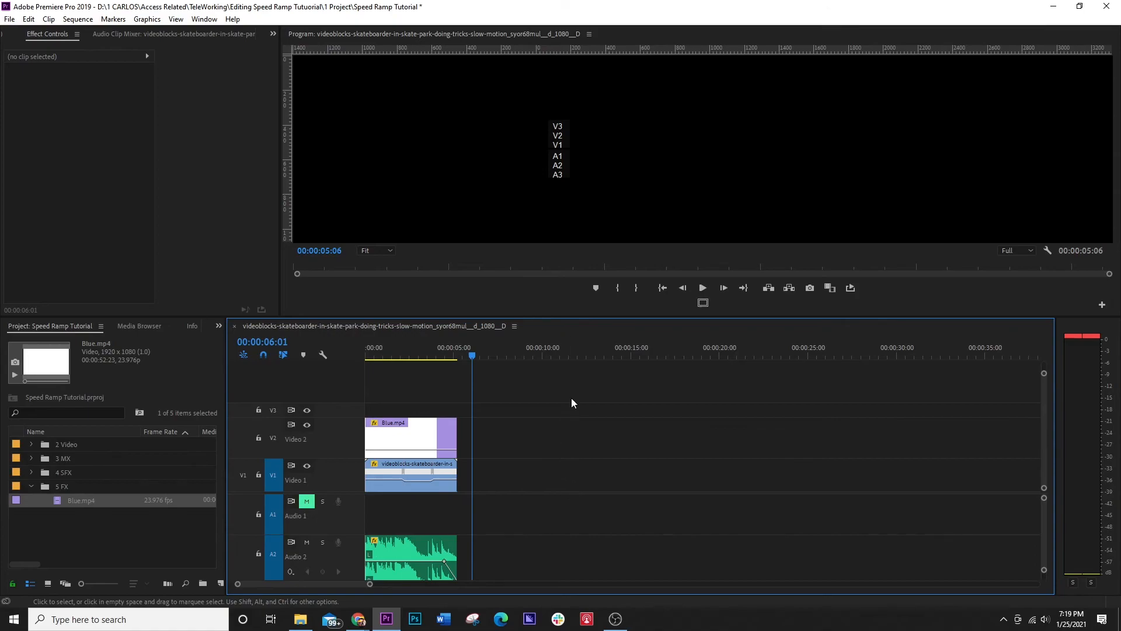
# Enlarge the Video 1 track to expose its speed ramp line and play the sequence from the start
pyautogui.click(663, 288)
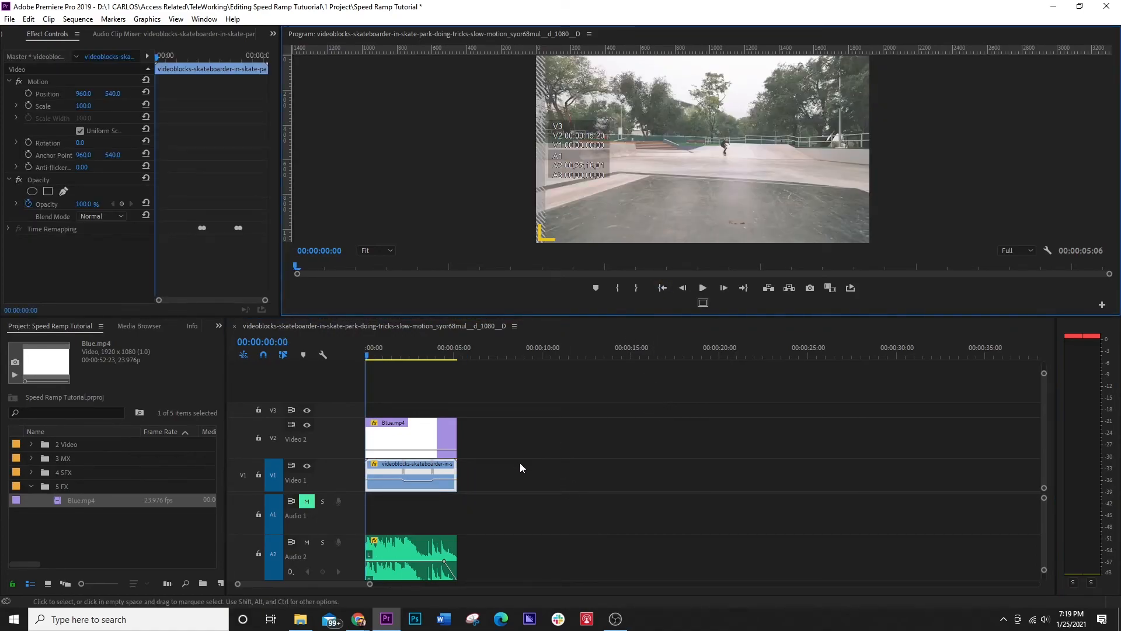
pyautogui.moveTo(349, 460); pyautogui.dragTo(350, 414)
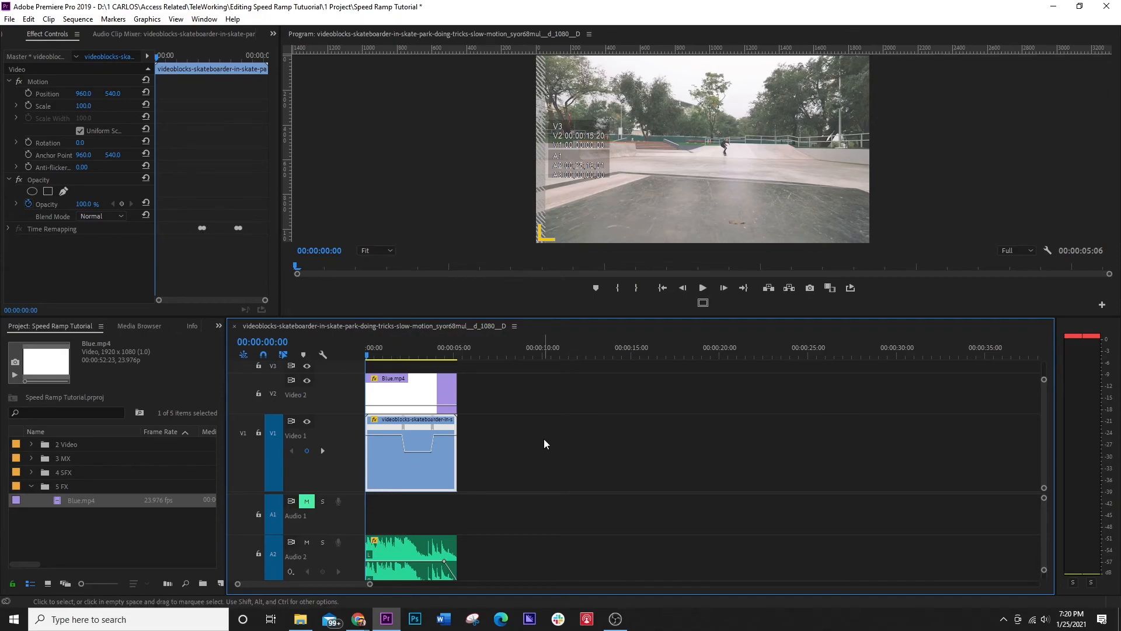
pyautogui.press('space')
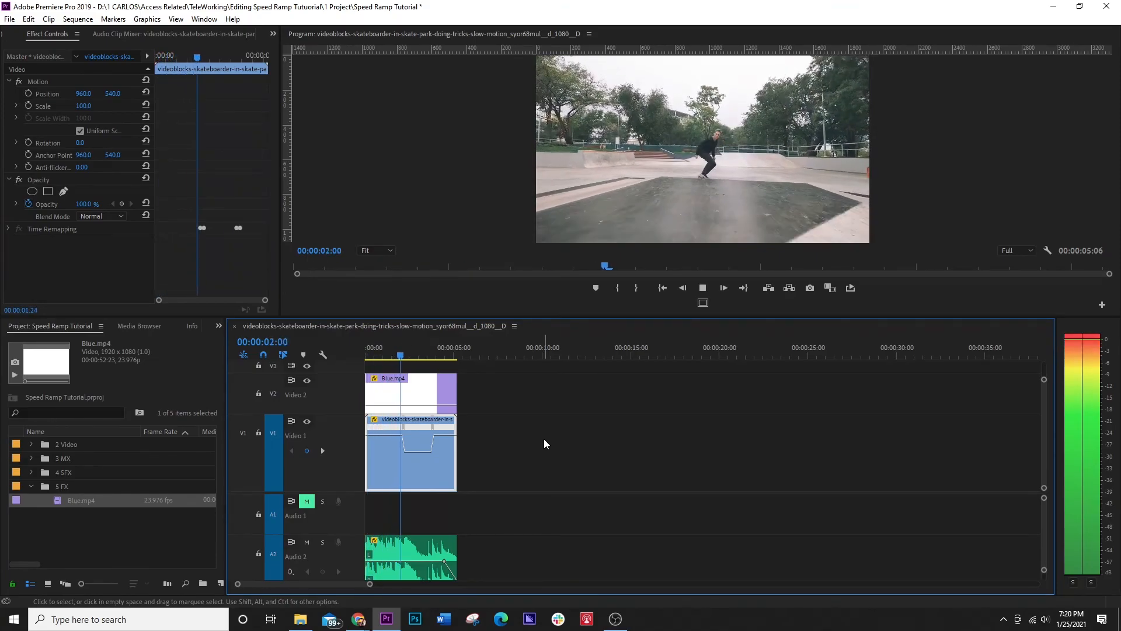